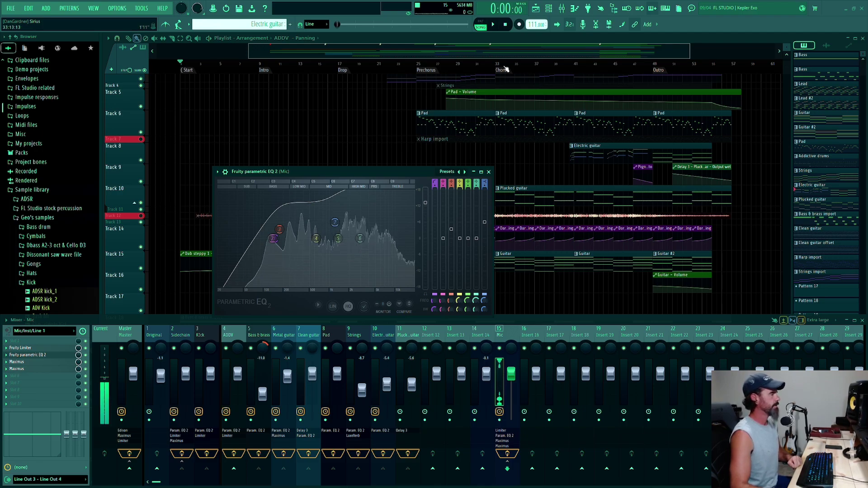
# Close the Mic's Fruity parametric EQ 2, and switch to Chrome to view the bookmarked BitMidi page for A.PARSON PROJECT.Sirius.mid.
pyautogui.click(489, 172)
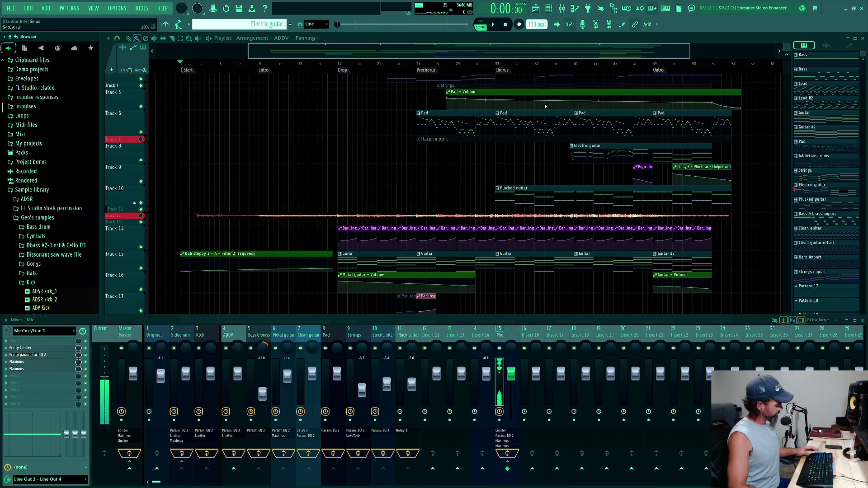
pyautogui.press('super')
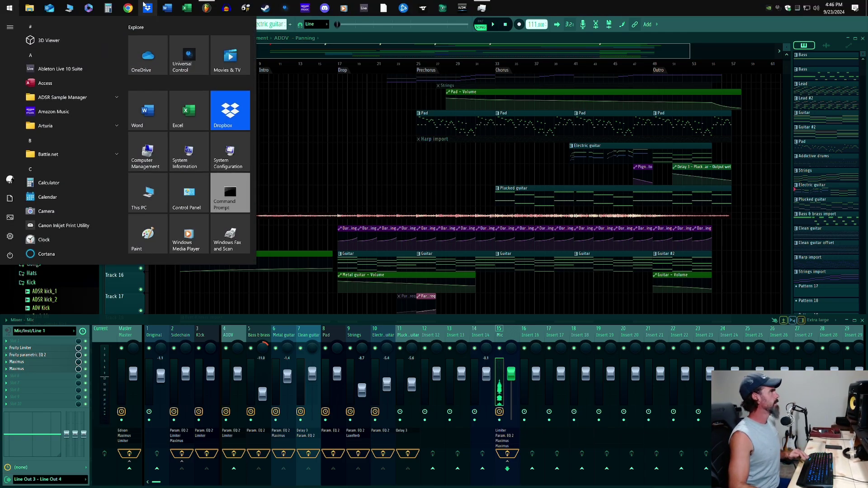
pyautogui.press('super+6')
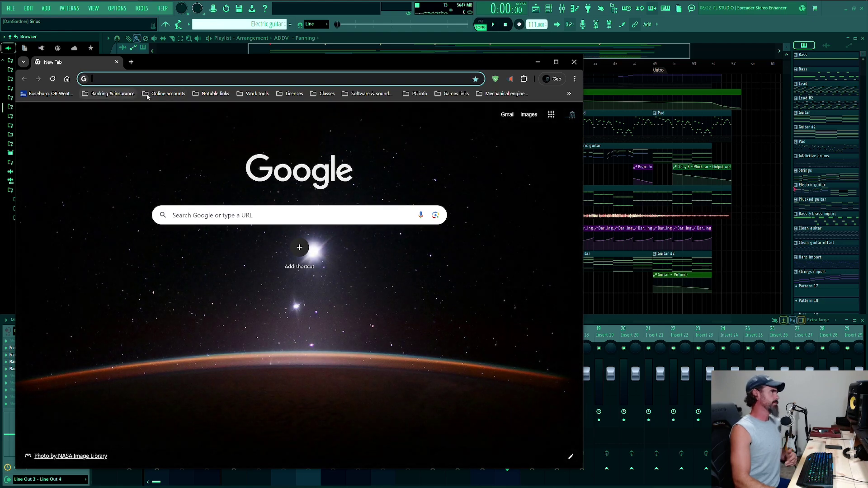
pyautogui.click(167, 94)
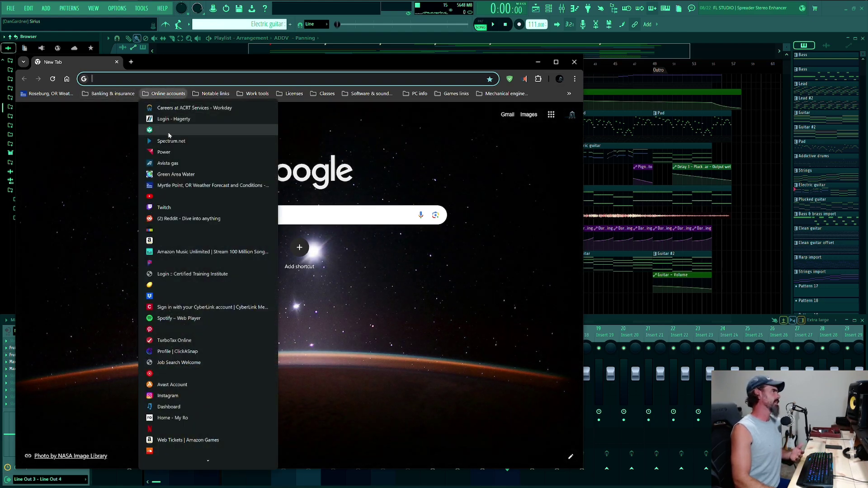
pyautogui.click(294, 93)
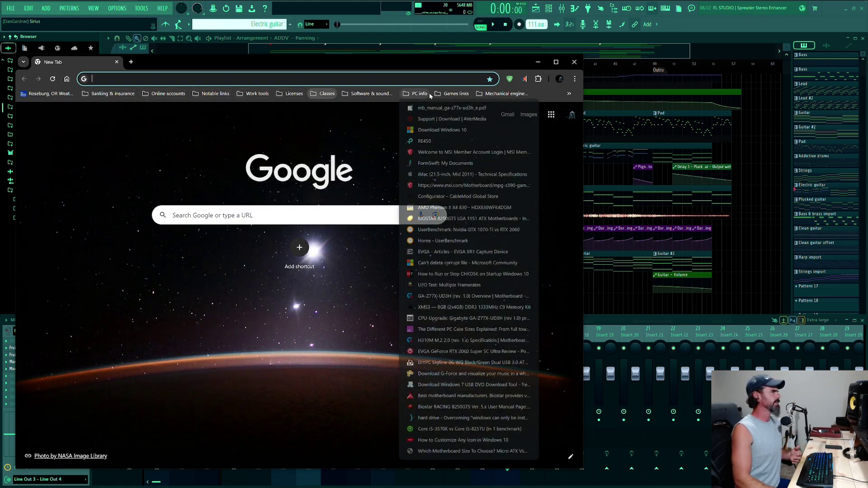
pyautogui.moveTo(341, 97)
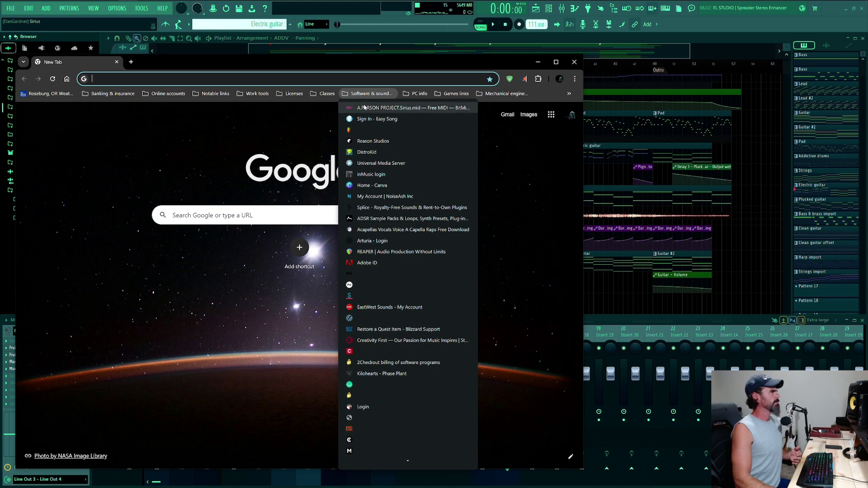
pyautogui.click(388, 108)
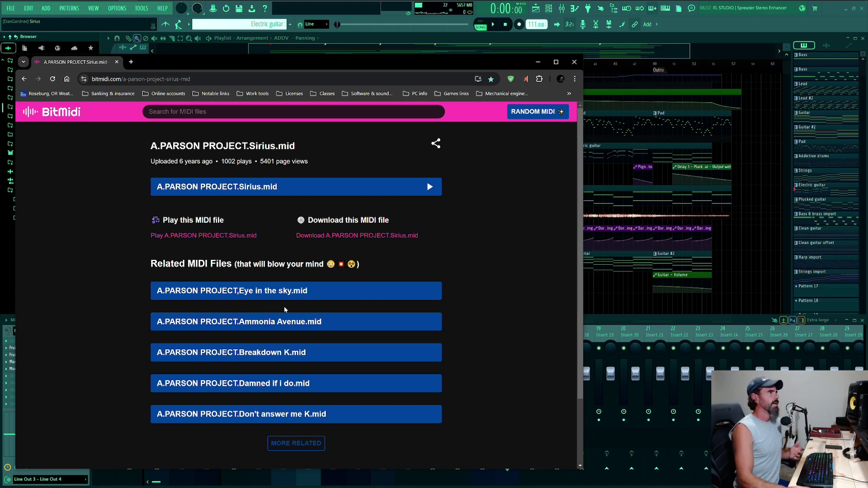
pyautogui.click(739, 37)
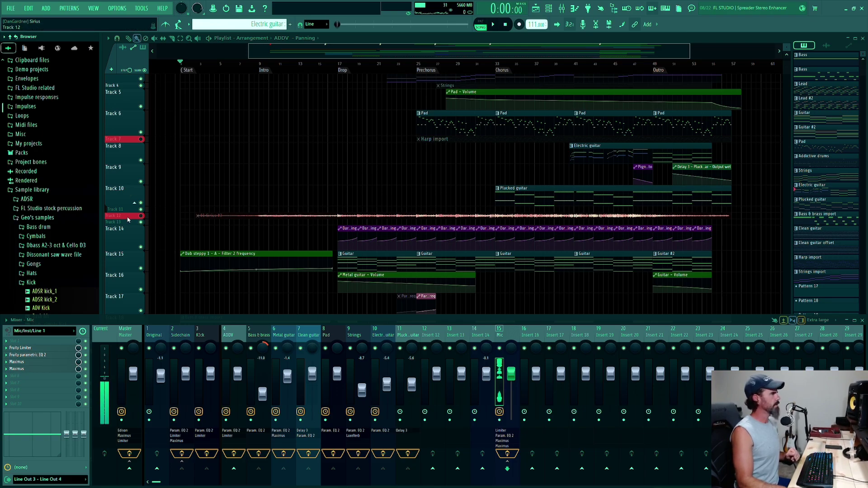
# Enlarge Track 12 in the playlist and solo it to hear the original Sirius recording.
pyautogui.moveTo(127, 219); pyautogui.dragTo(131, 275)
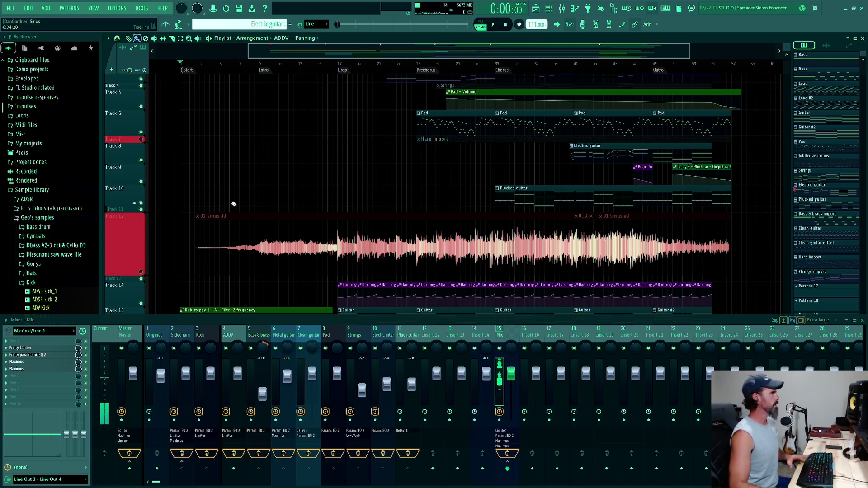
pyautogui.rightClick(143, 273)
pyautogui.press('space')
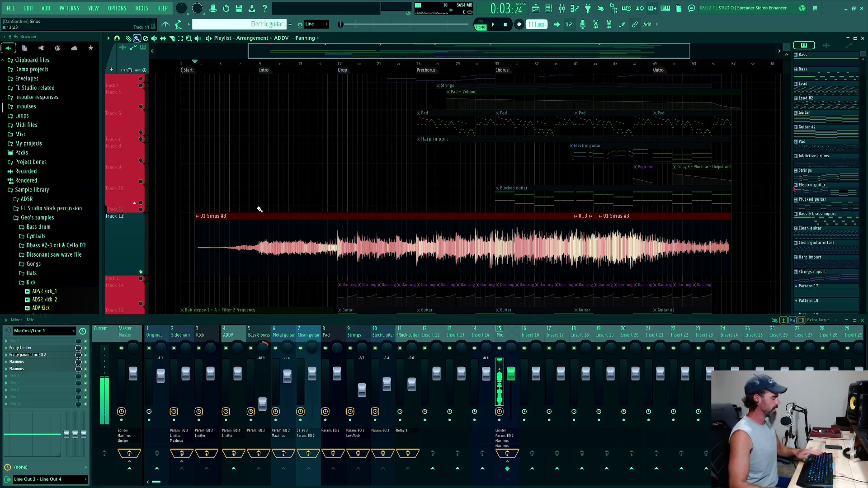
# Show only the Audio channels in the channel rack, and listen to the soloed recording from about bar 21.
pyautogui.press('F6')
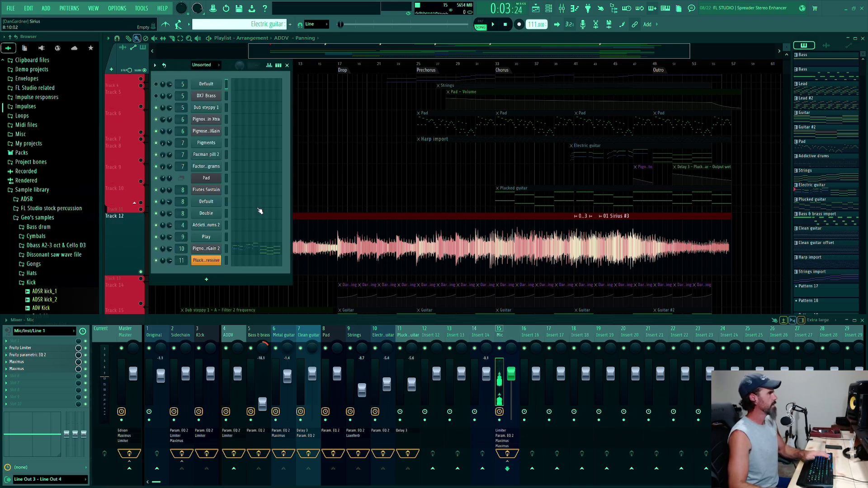
pyautogui.click(204, 65)
pyautogui.click(199, 83)
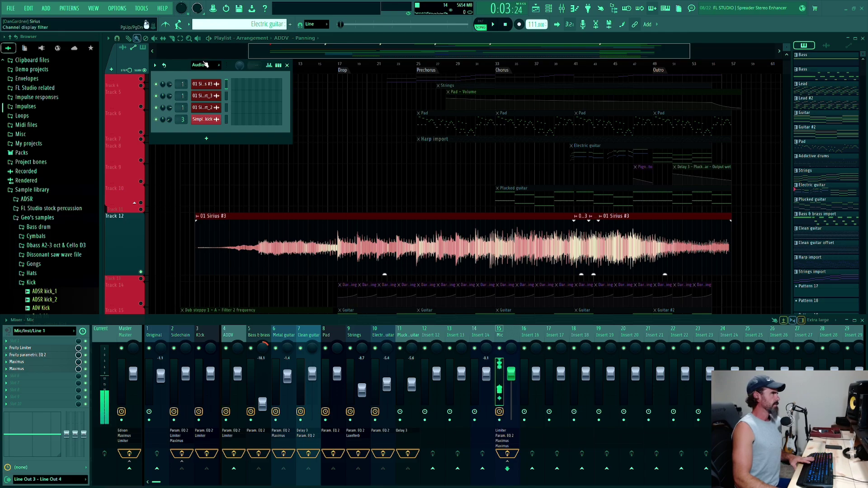
pyautogui.click(379, 66)
pyautogui.press('space')
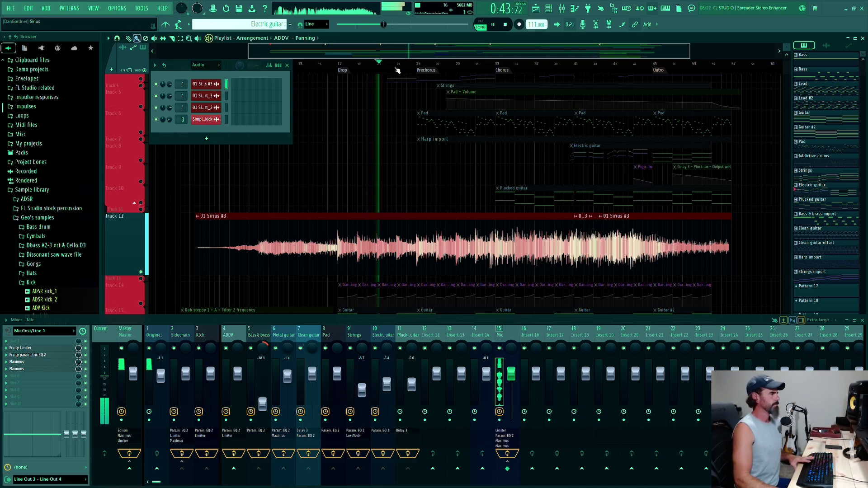
pyautogui.press('space')
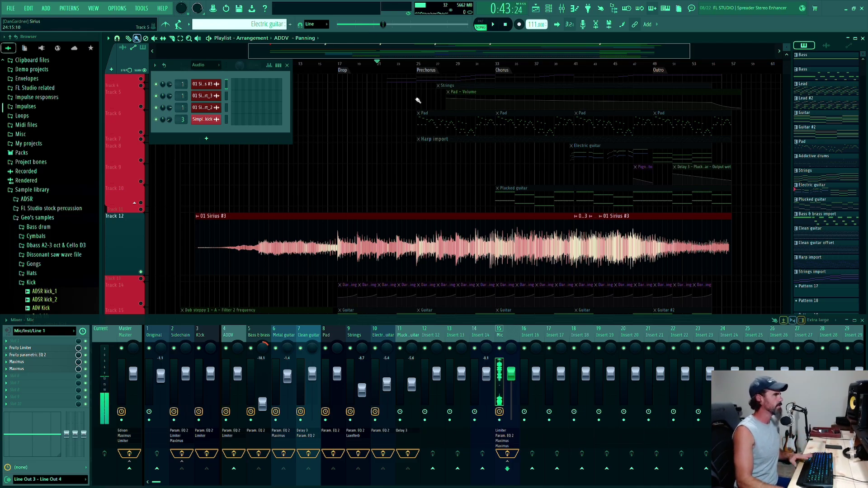
pyautogui.press('F6')
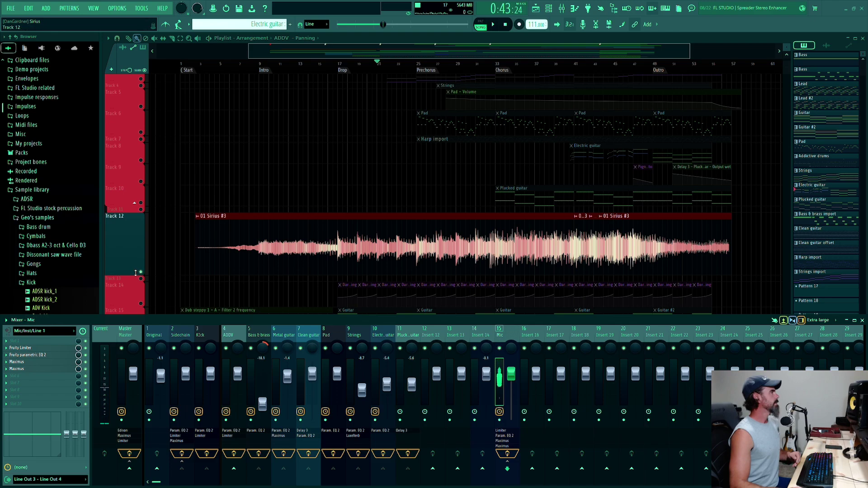
# Reduce Track 12's height, and restore the other tracks from solo while muting Track 12.
pyautogui.moveTo(133, 274); pyautogui.dragTo(133, 223)
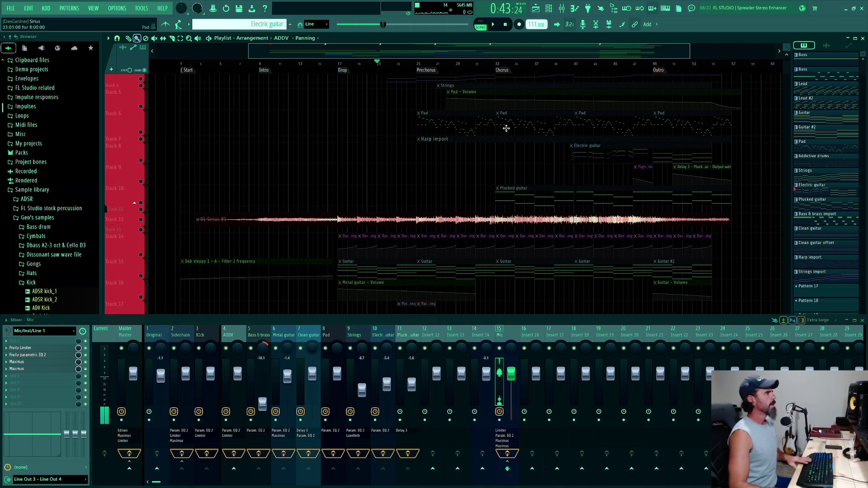
pyautogui.rightClick(144, 140)
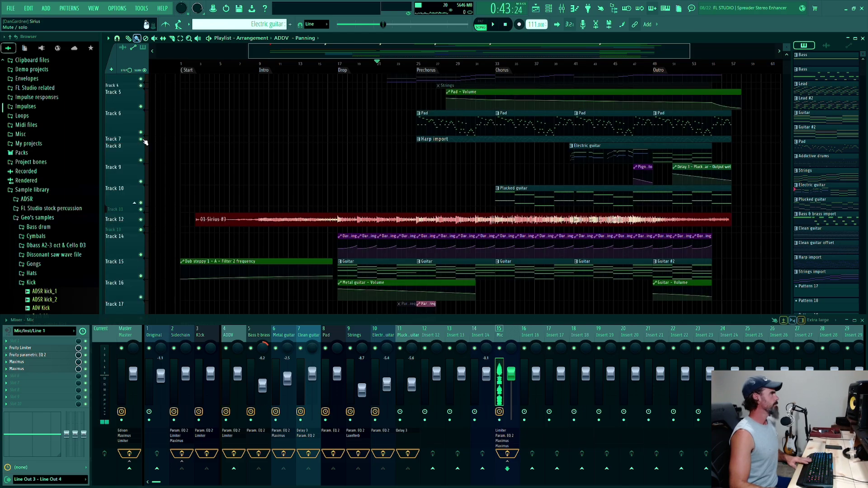
pyautogui.click(141, 220)
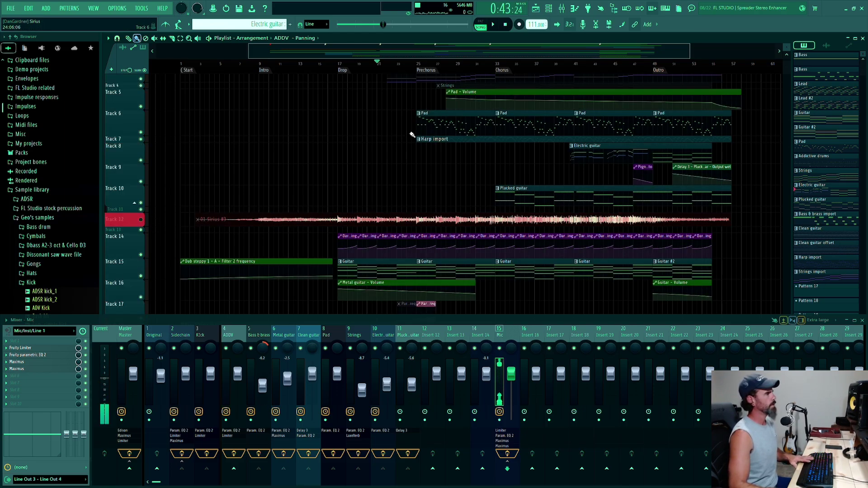
# Select the Bass & brass import pattern on Track 18 and open its Dub steppy 1 instrument from the channel rack.
pyautogui.scroll(2, 412, 136)
pyautogui.scroll(-6, 407, 153)
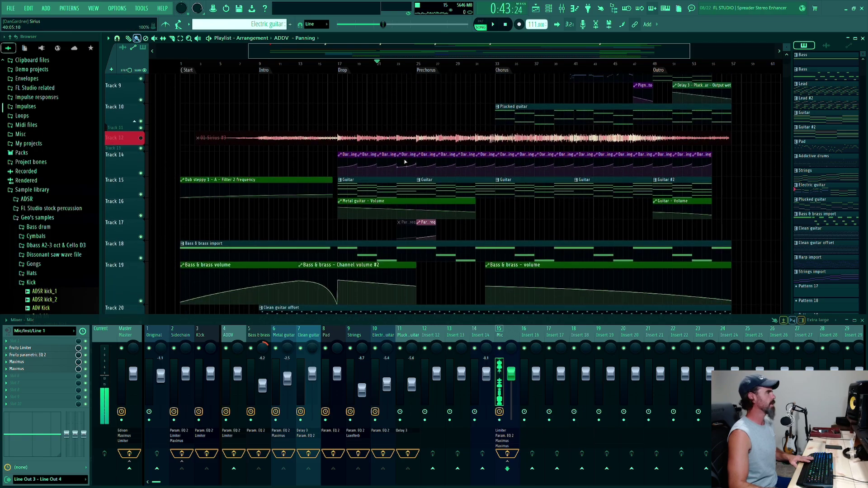
pyautogui.scroll(-1, 405, 162)
pyautogui.click(244, 218)
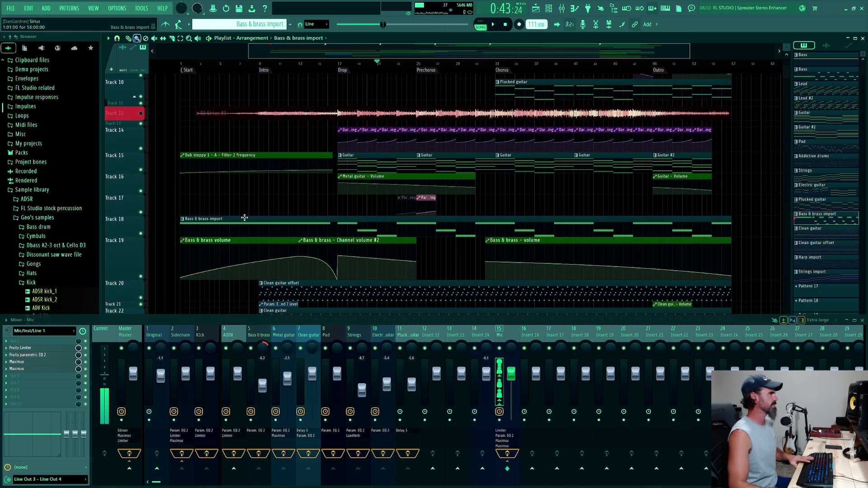
pyautogui.doubleClick(244, 218)
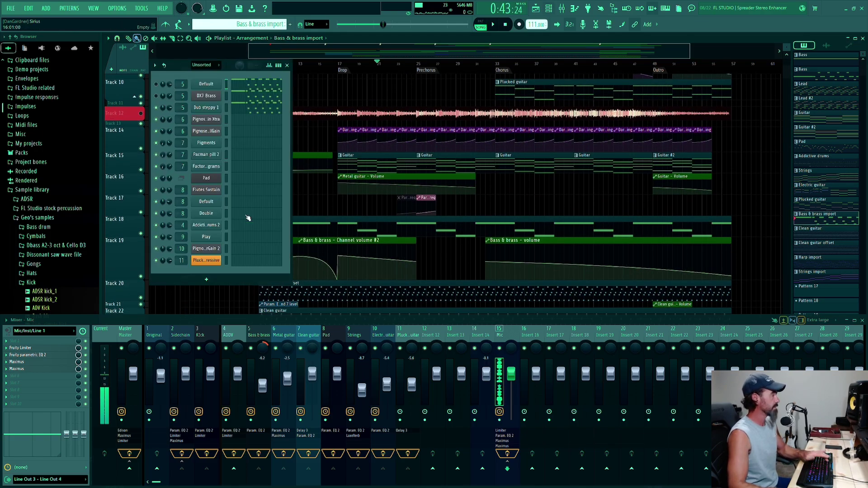
pyautogui.click(212, 108)
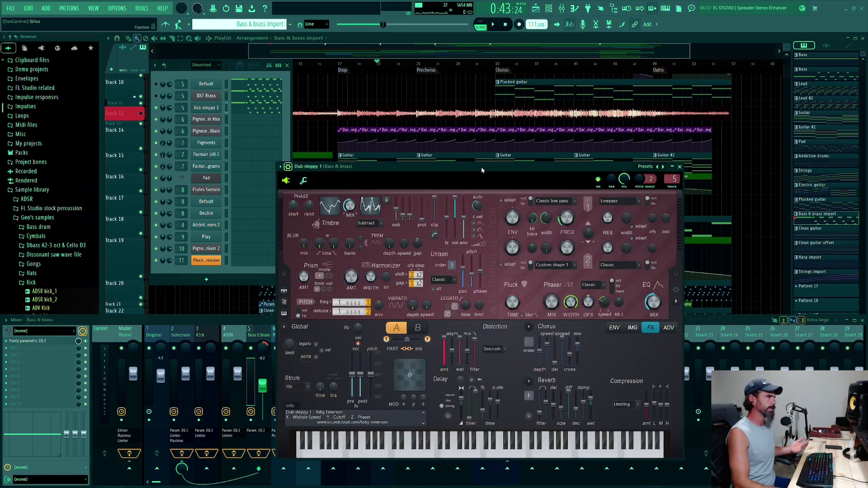
# Show Dub steppy 1's visualizer, close the channel rack, and move the instrument window down to uncover the playlist.
pyautogui.moveTo(481, 170); pyautogui.dragTo(505, 149)
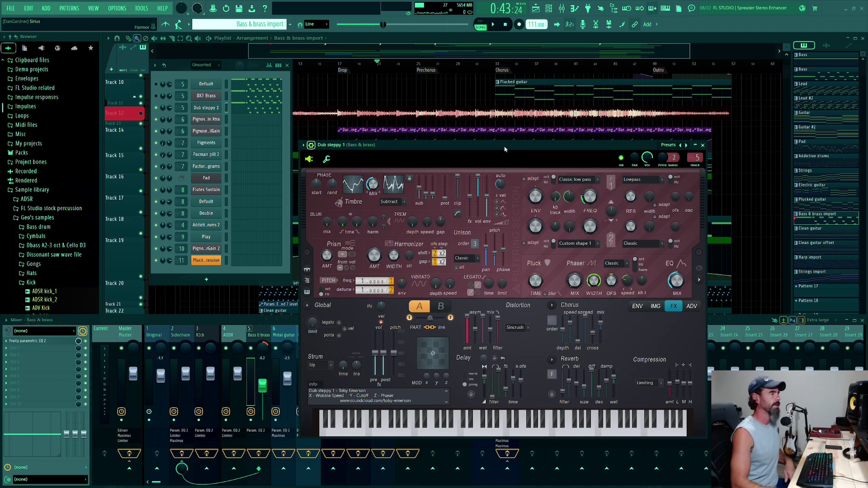
pyautogui.click(699, 281)
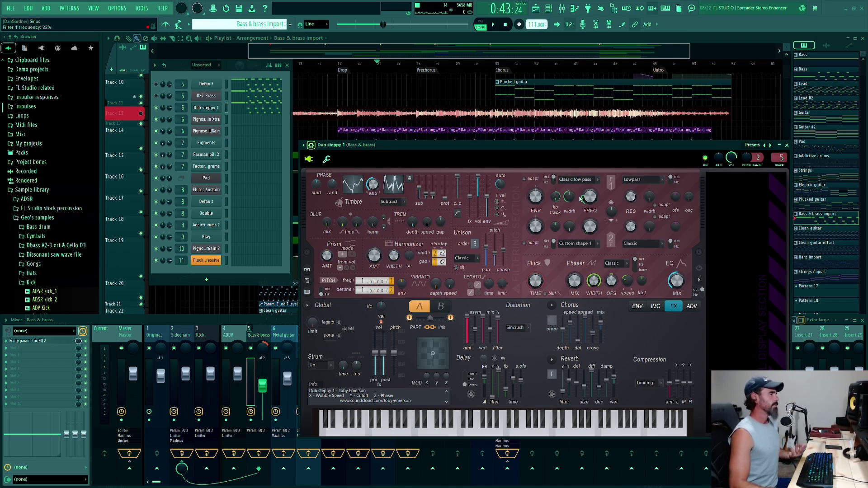
pyautogui.moveTo(470, 150); pyautogui.dragTo(476, 137)
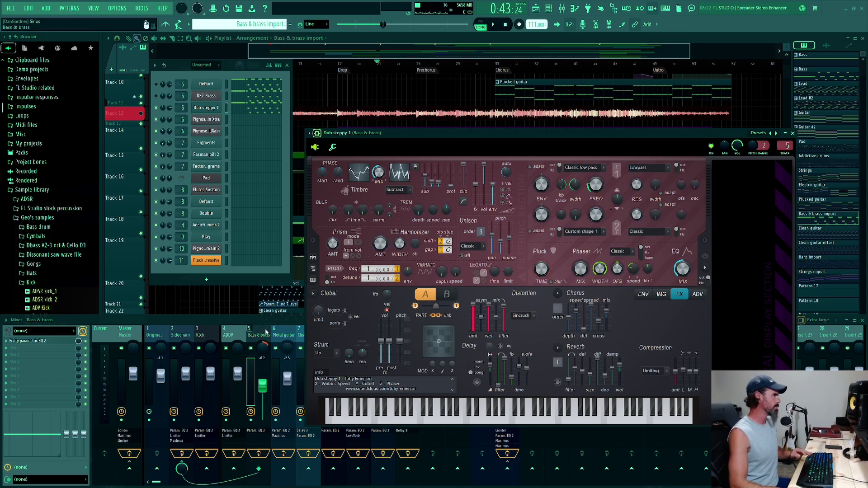
pyautogui.press('F9')
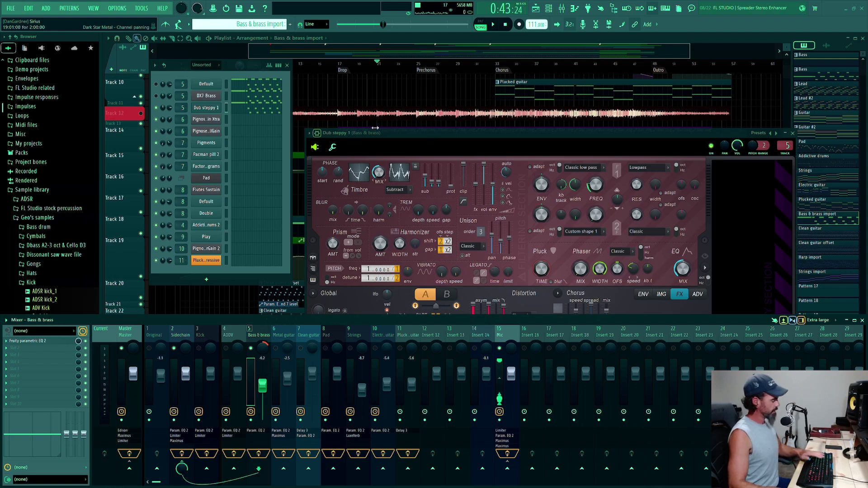
pyautogui.press('F6')
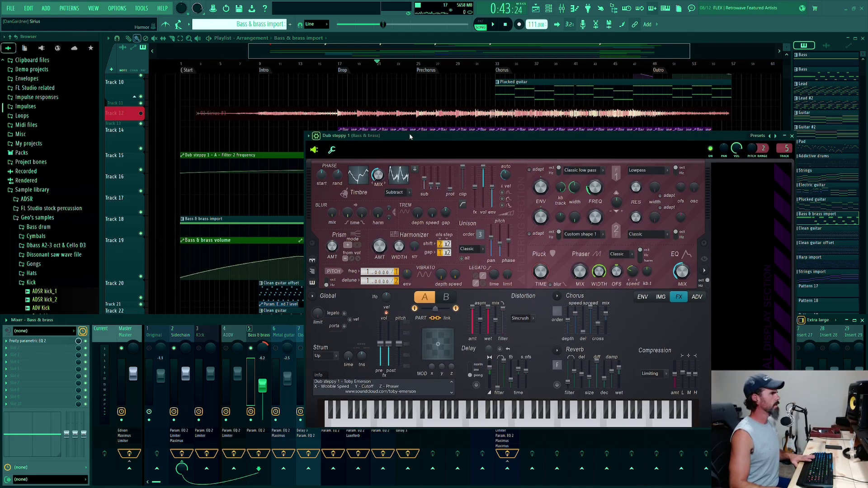
pyautogui.moveTo(409, 134); pyautogui.dragTo(419, 293)
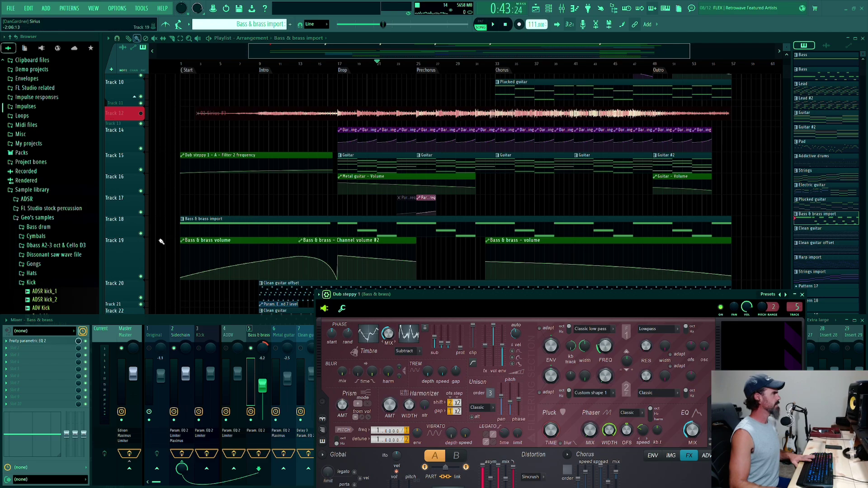
# Enlarge Track 18 in the playlist and open its Bass & brass import clip in the piano roll.
pyautogui.moveTo(128, 237); pyautogui.dragTo(128, 291)
pyautogui.scroll(-3, 334, 239)
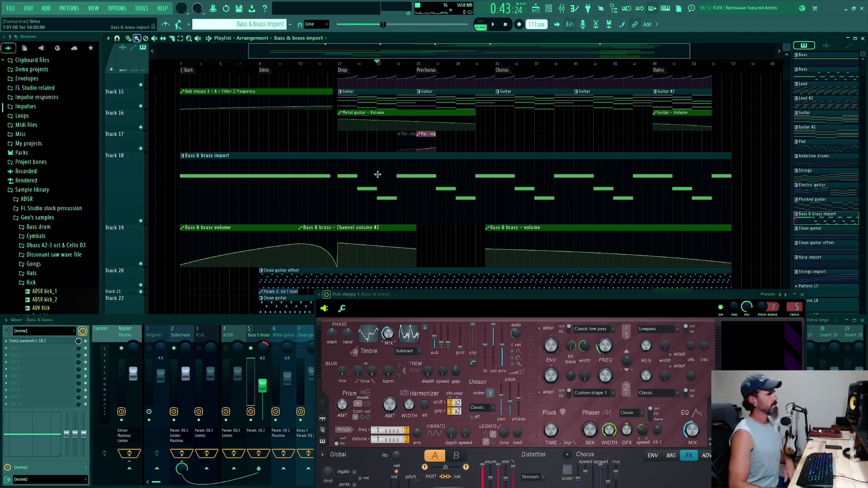
pyautogui.doubleClick(326, 156)
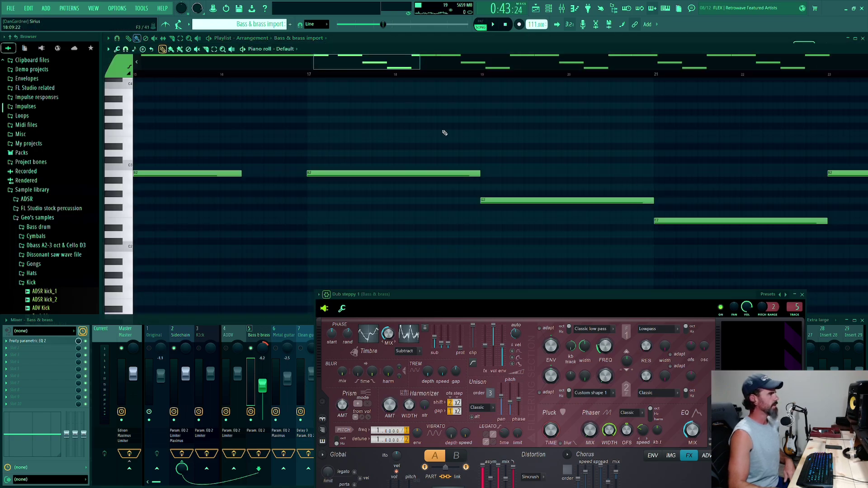
# Hide the mixer, move Dub steppy 1 below the notes, and fit the whole Bass & brass pattern in the piano roll.
pyautogui.moveTo(541, 297); pyautogui.dragTo(481, 354)
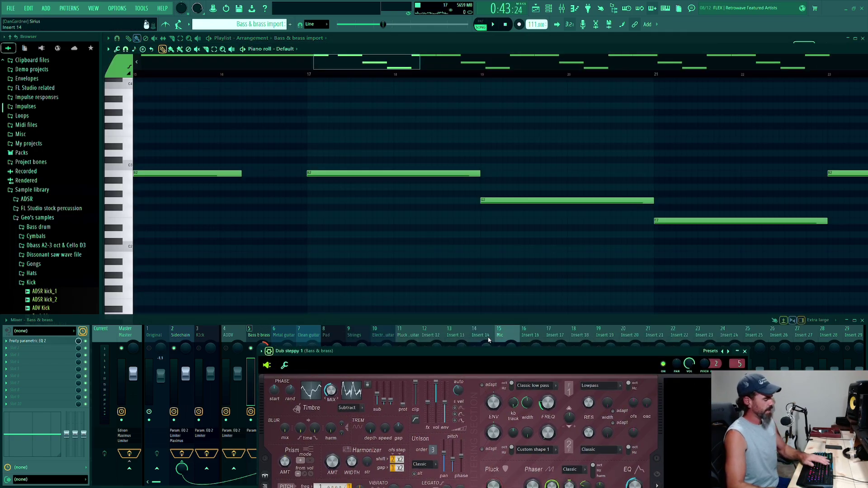
pyautogui.press('F9')
pyautogui.moveTo(345, 63); pyautogui.dragTo(188, 72)
pyautogui.moveTo(247, 62); pyautogui.dragTo(851, 63)
pyautogui.moveTo(773, 67); pyautogui.dragTo(792, 67)
# Audition the Dub steppy 1 sound at several pitches on the piano roll keyboard, including B2, G2, C2 and C3.
pyautogui.click(115, 174)
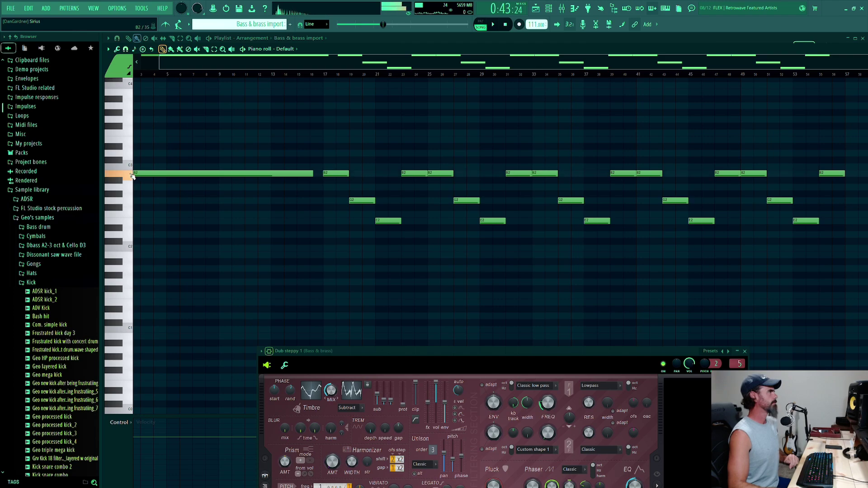
pyautogui.click(115, 200)
pyautogui.click(130, 250)
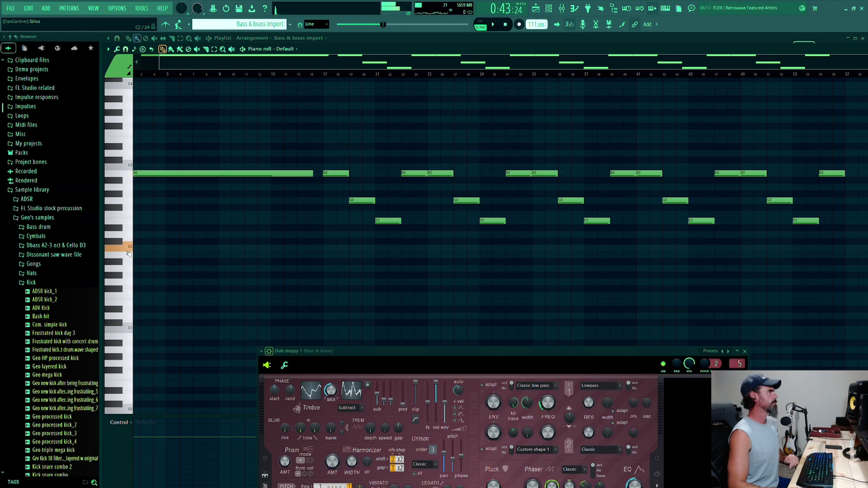
pyautogui.click(130, 165)
pyautogui.click(130, 135)
pyautogui.click(131, 94)
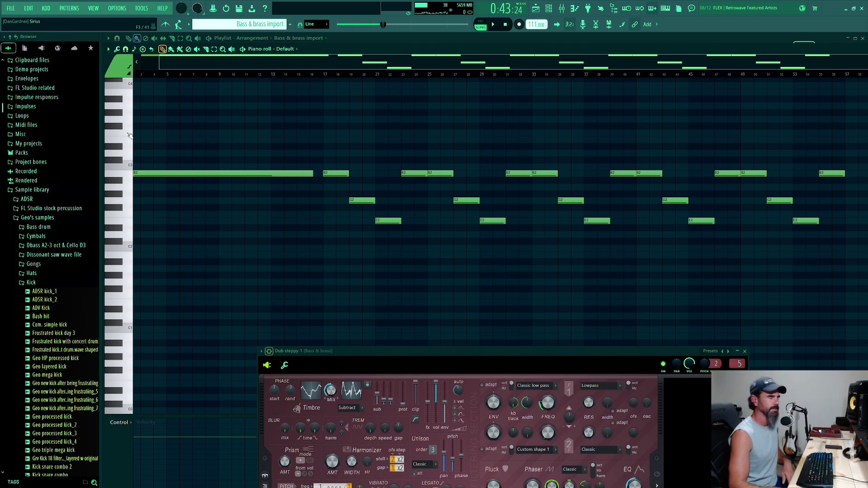
pyautogui.click(131, 155)
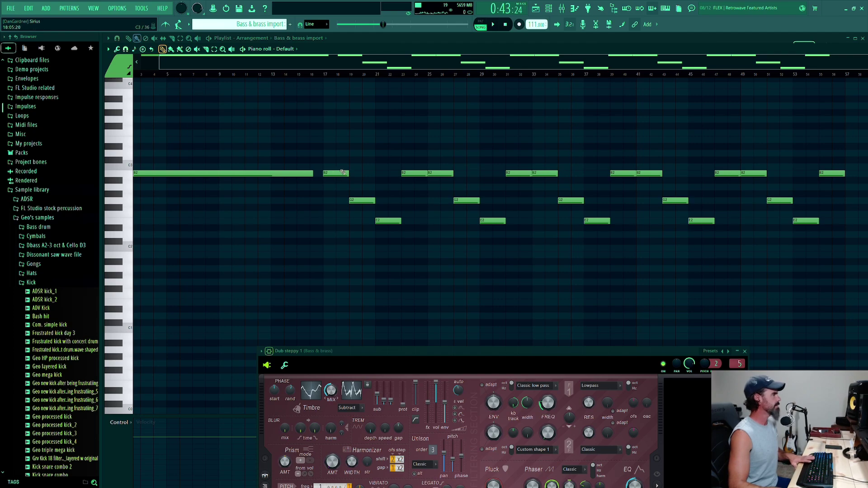
# Play the Bass & brass pattern from bar 17 in the piano roll, with the mixer hidden.
pyautogui.press('F9')
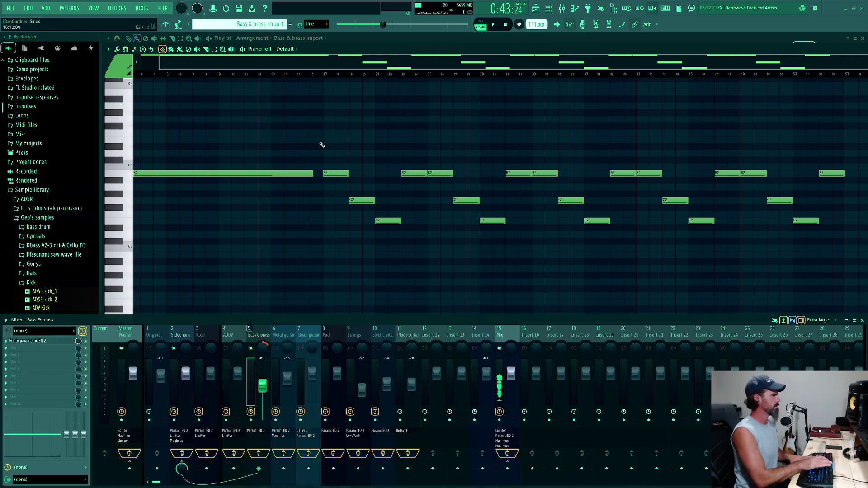
pyautogui.press('F9')
pyautogui.press('space')
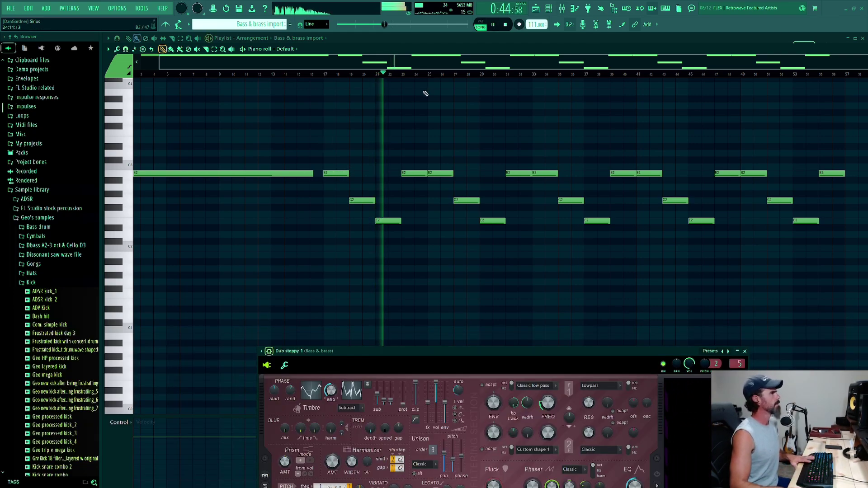
pyautogui.press('space')
pyautogui.click(327, 78)
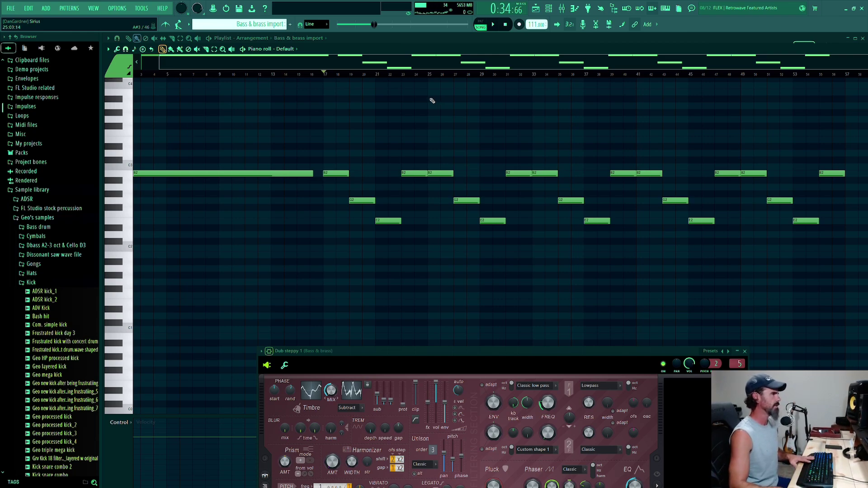
pyautogui.press('space')
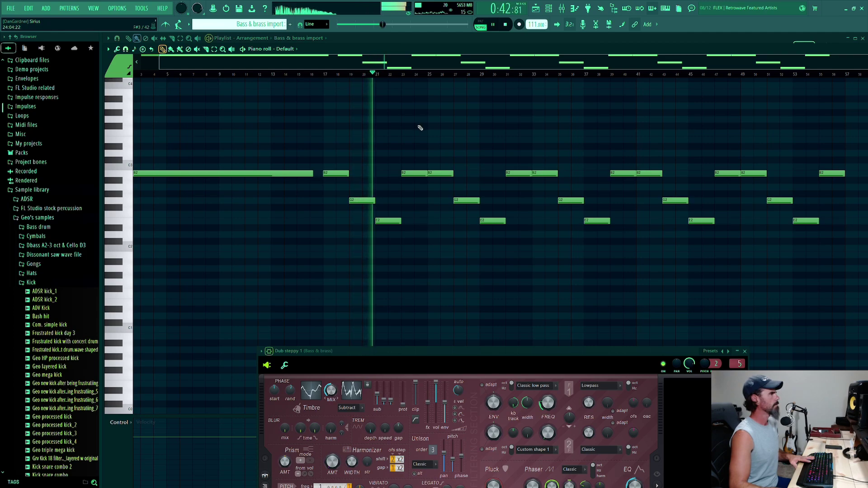
pyautogui.press('space')
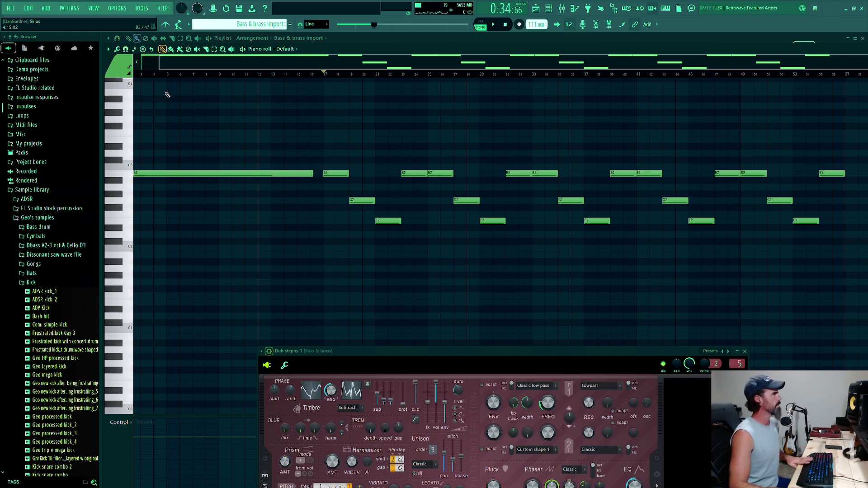
# Return the song position to bar 1 and play the long opening Bass & brass note.
pyautogui.hscroll(-1, 225, 79)
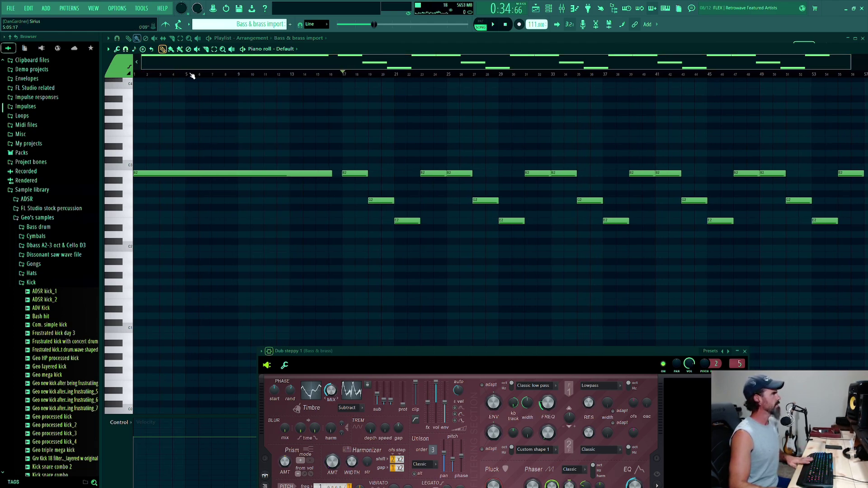
pyautogui.click(187, 75)
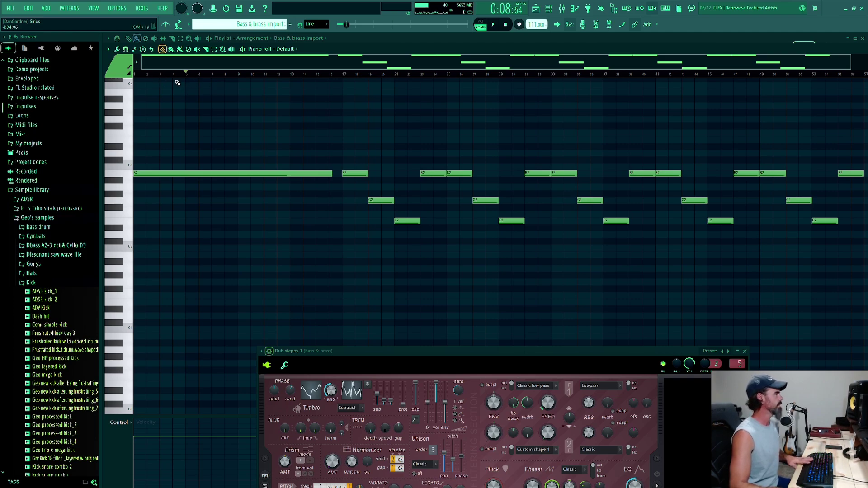
pyautogui.click(134, 75)
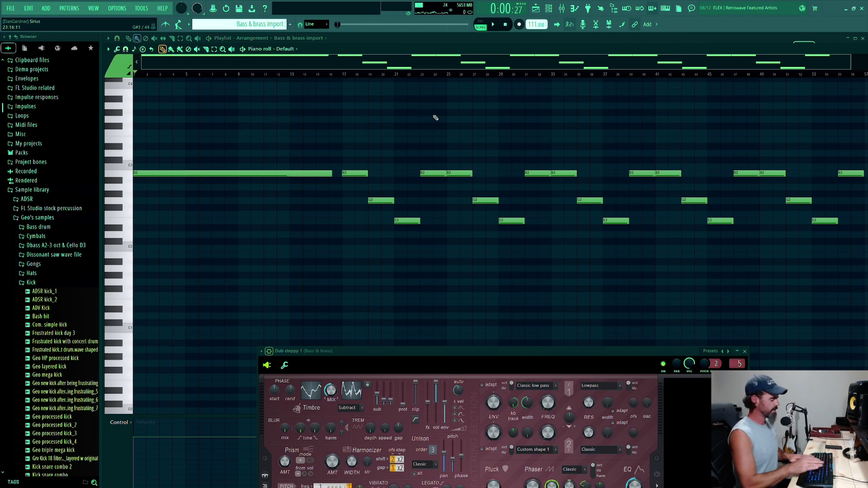
pyautogui.press('space')
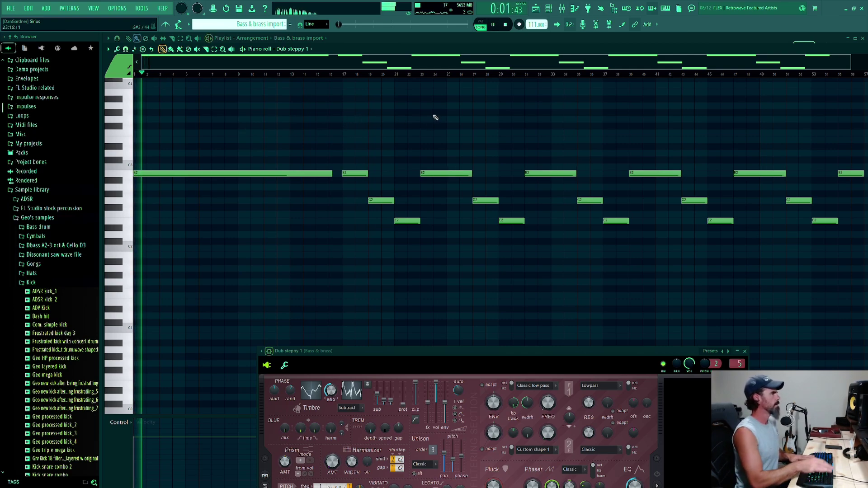
# Move the Dub steppy 1 Filter 2 frequency automation clip from Track 15 to Track 17 in the playlist, and raise the synth window fully into view.
pyautogui.press('F5')
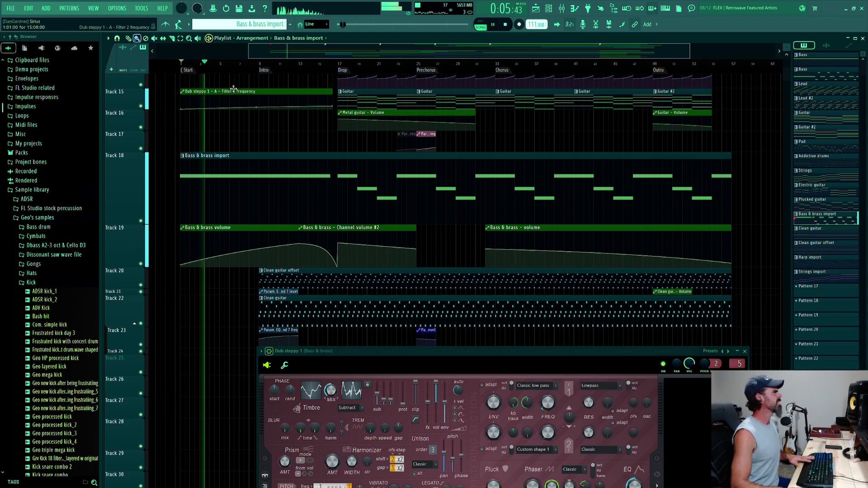
pyautogui.moveTo(233, 88); pyautogui.dragTo(232, 134)
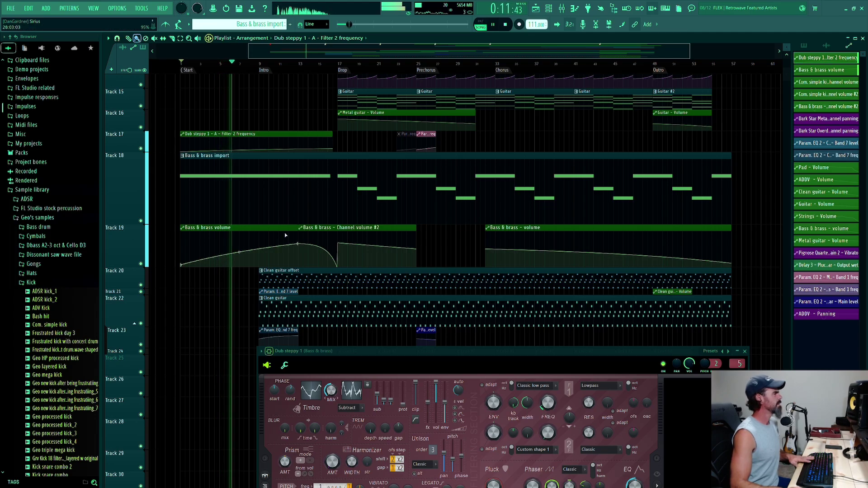
pyautogui.moveTo(459, 354); pyautogui.dragTo(467, 177)
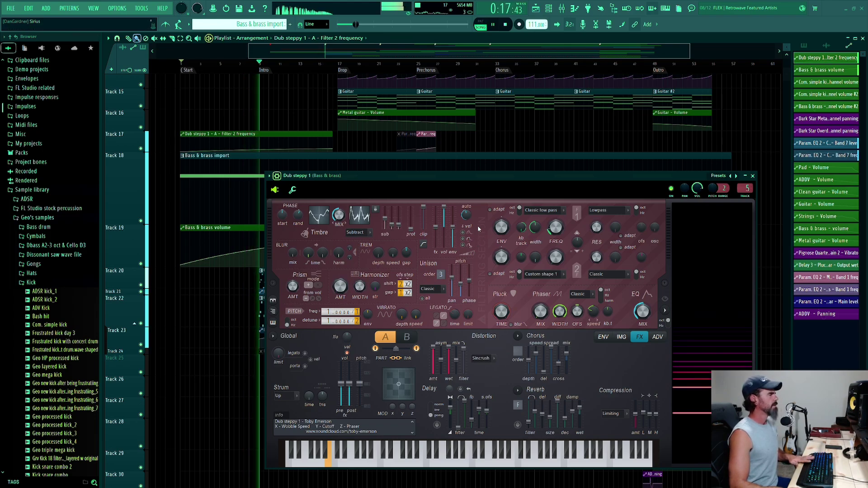
# Play the song from about bar 5 while raising Dub steppy 1's Unison pitch thickness to 83% and lowering it again.
pyautogui.press('space')
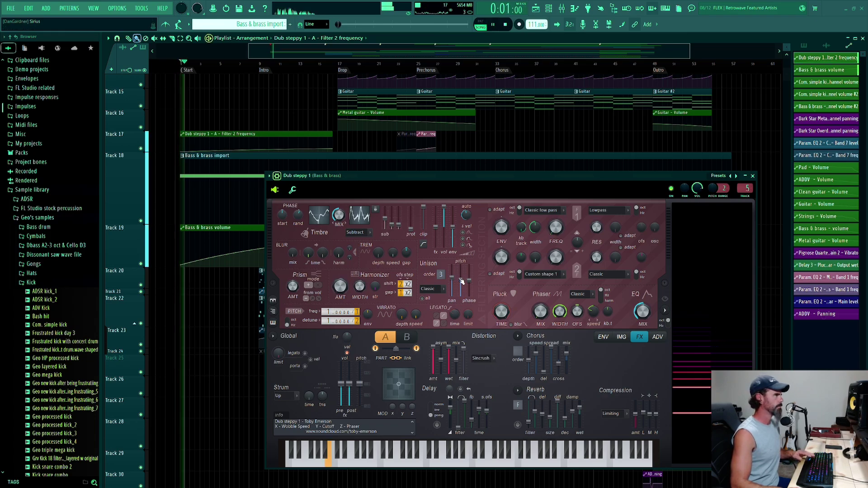
pyautogui.click(220, 64)
pyautogui.press('space')
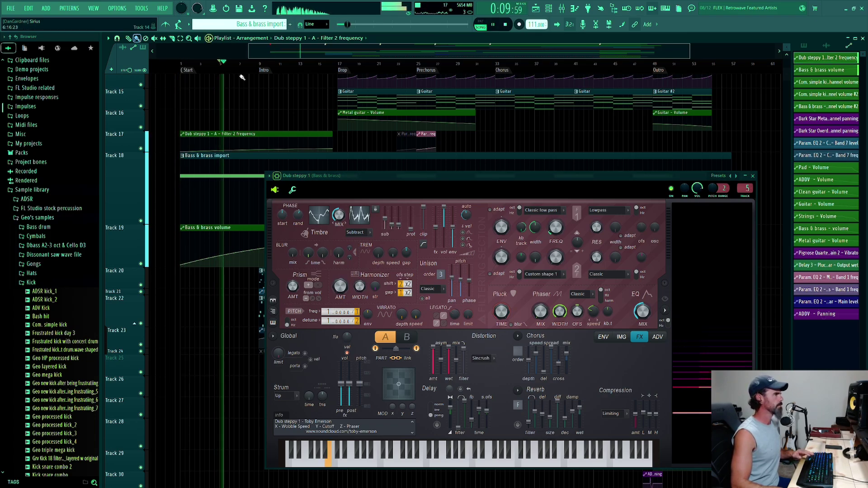
pyautogui.moveTo(460, 277); pyautogui.dragTo(463, 274)
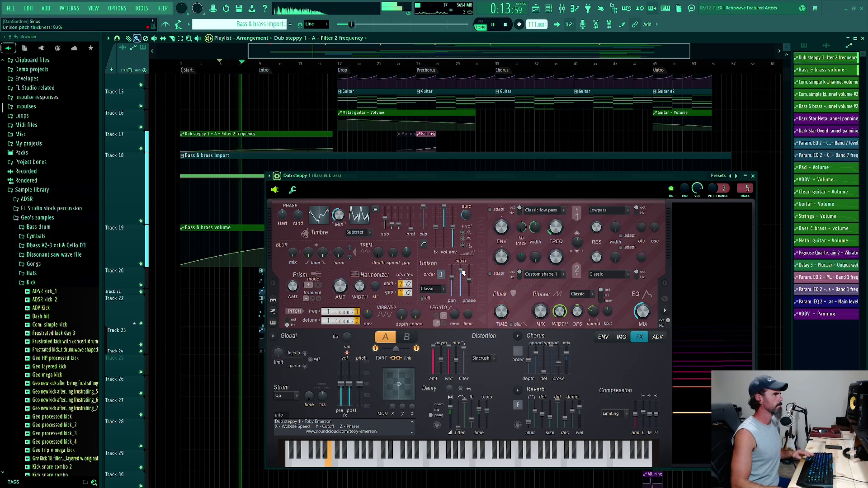
pyautogui.moveTo(460, 270); pyautogui.dragTo(461, 278)
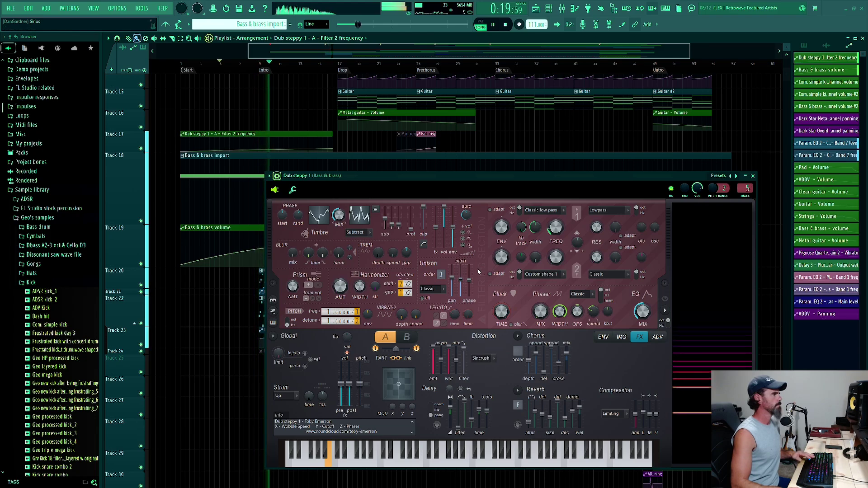
pyautogui.press('space')
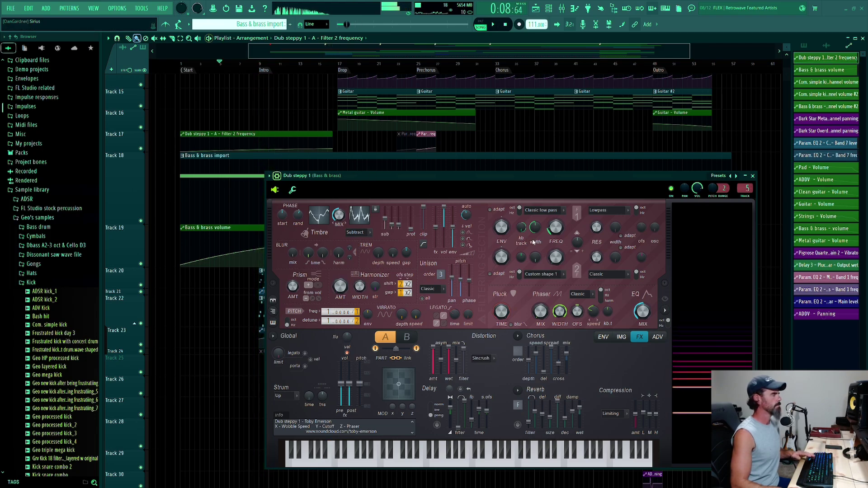
# Open the Fruity parametric EQ 2 on the Bass & brass mixer track and place its window above the mixer.
pyautogui.press('F9')
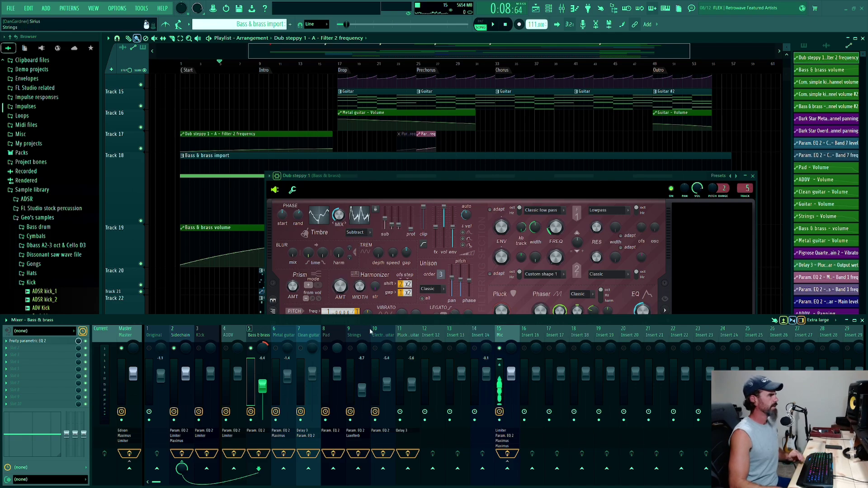
pyautogui.click(256, 431)
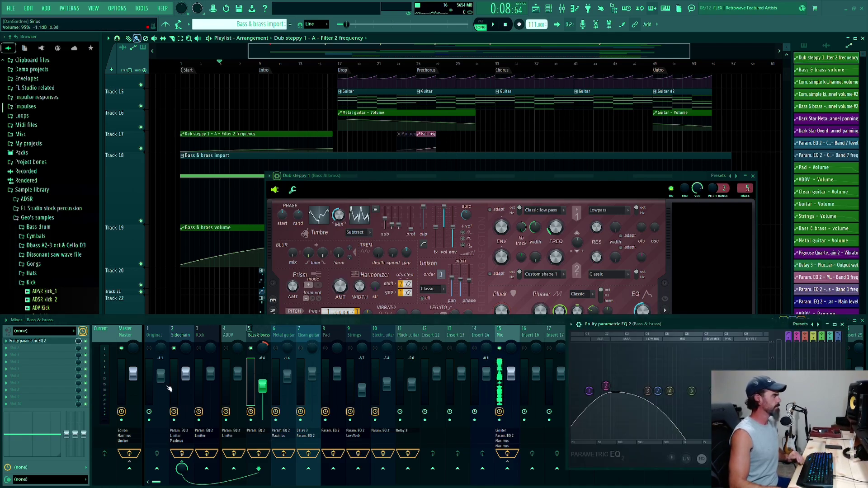
pyautogui.moveTo(700, 330); pyautogui.dragTo(527, 203)
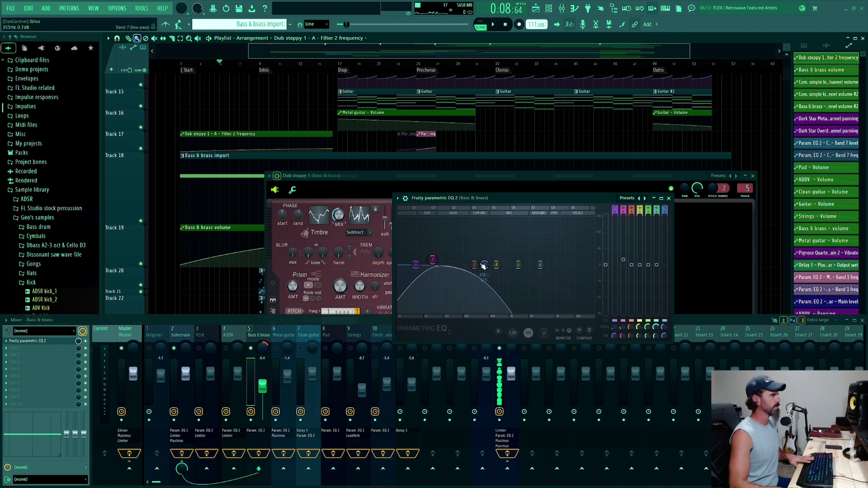
# During playback, raise the frequency of the Bass & brass EQ's low-pass band 7 to about 527 Hz.
pyautogui.press('space')
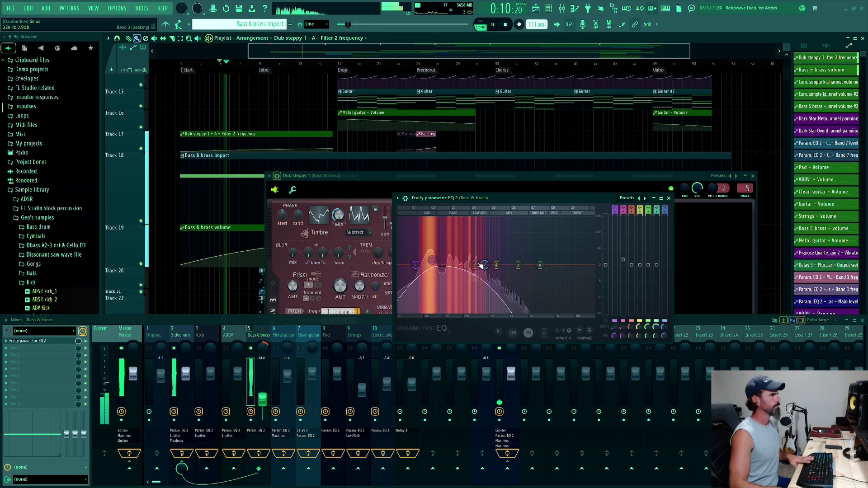
pyautogui.moveTo(481, 264)
pyautogui.mouseDown()
pyautogui.moveTo(432, 262)
pyautogui.moveTo(521, 265)
pyautogui.moveTo(492, 264)
pyautogui.mouseUp()
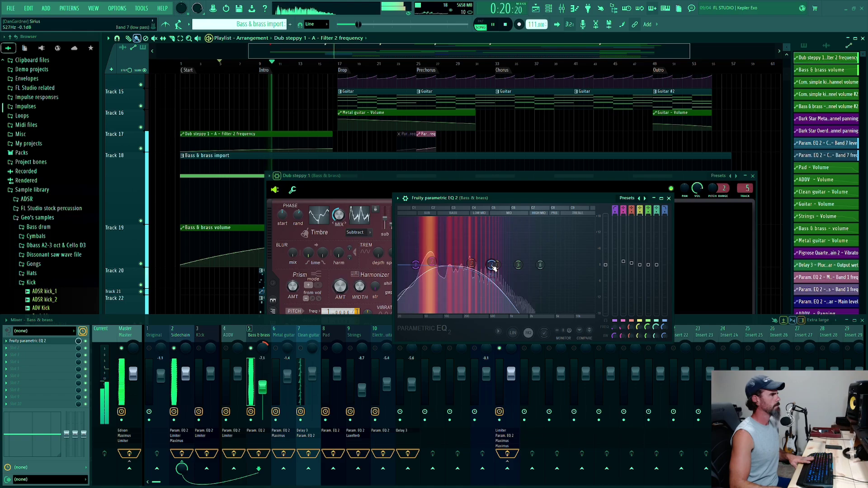
pyautogui.press('space')
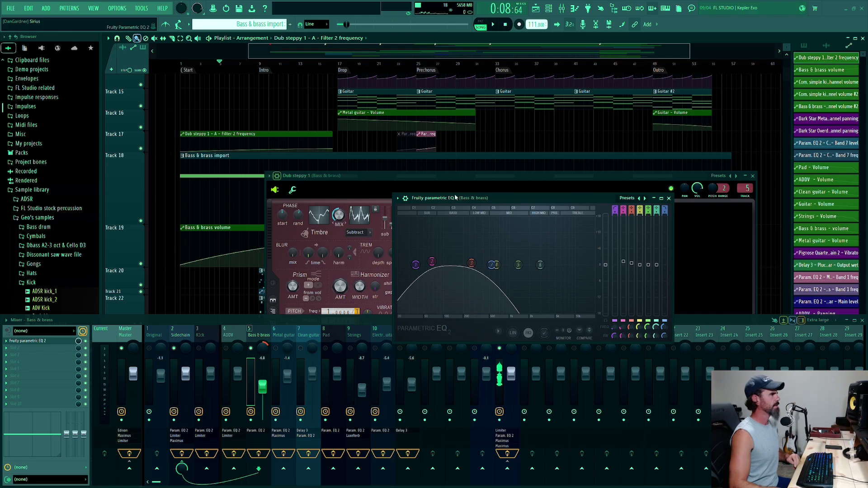
# Move the EQ over the mixer, show the channel rack, and shift Dub steppy 1 down to uncover the Bass & brass clips.
pyautogui.moveTo(498, 199); pyautogui.dragTo(499, 345)
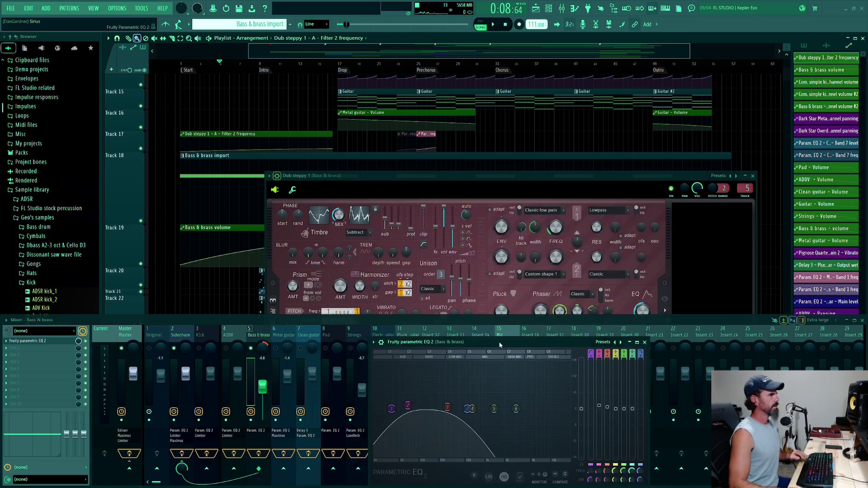
pyautogui.moveTo(463, 179); pyautogui.dragTo(444, 135)
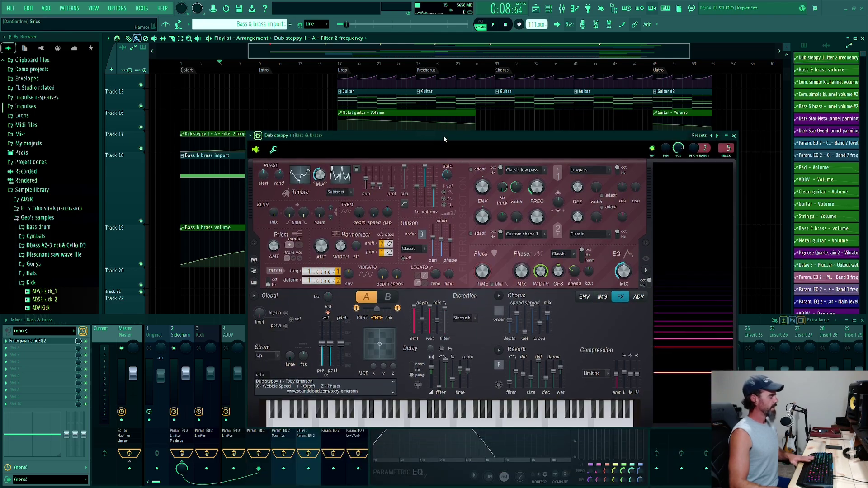
pyautogui.hotkey('alt', 'p')
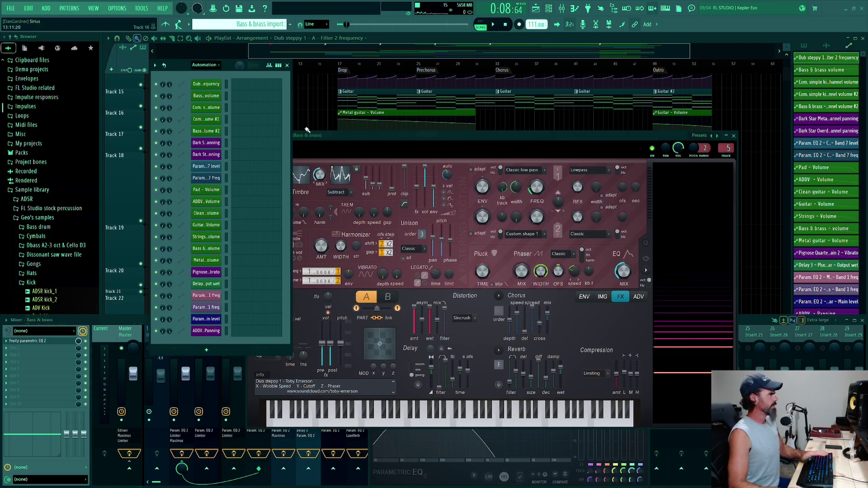
pyautogui.moveTo(442, 137); pyautogui.dragTo(532, 303)
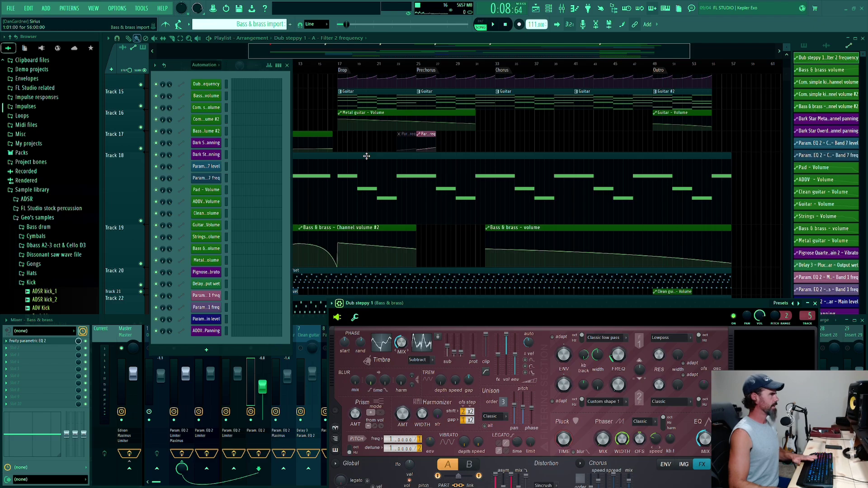
# Switch the channel rack to the instrument channels through the Guitar clip, mute Dub steppy 1, and play the song.
pyautogui.click(367, 156)
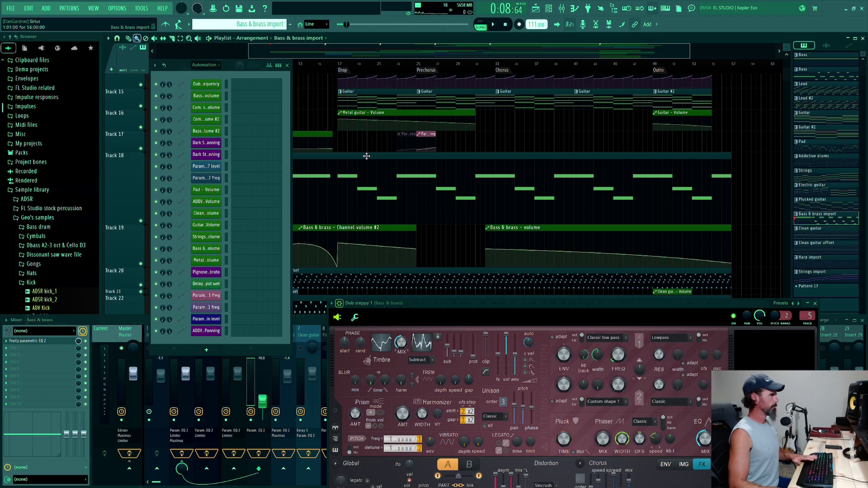
pyautogui.click(387, 93)
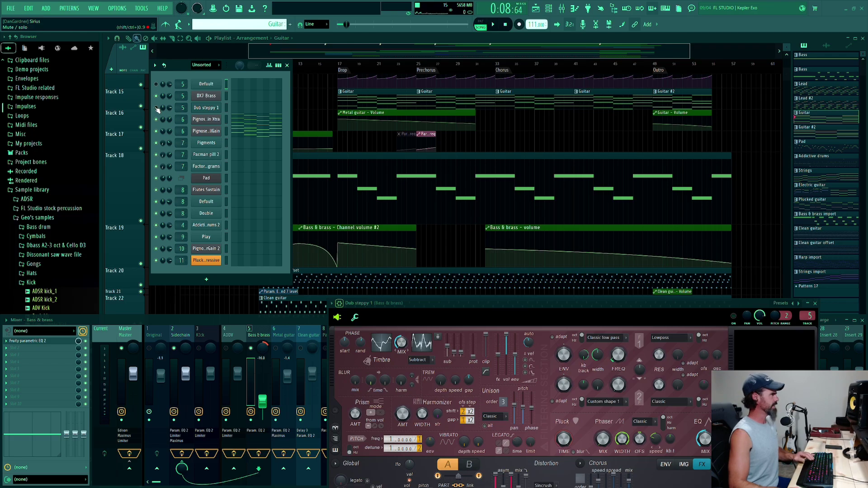
pyautogui.click(156, 107)
pyautogui.press('space')
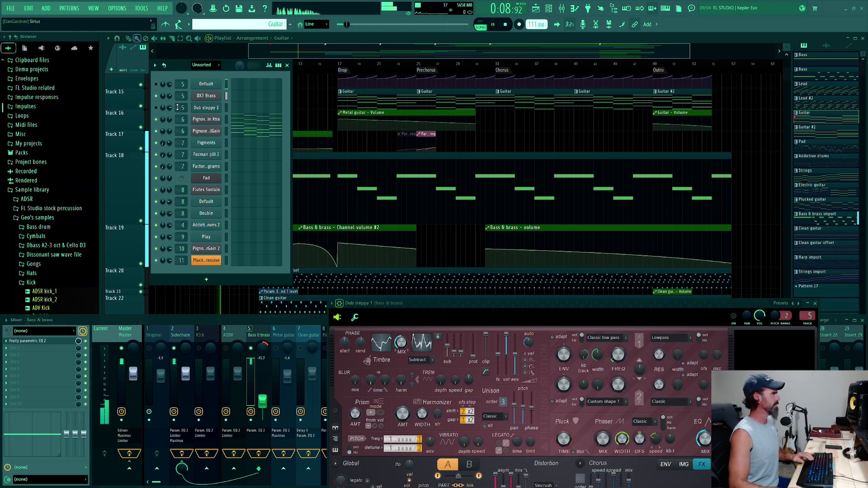
# Open the DX7 Brass instrument, move its window up into full view, and stop playback.
pyautogui.click(204, 97)
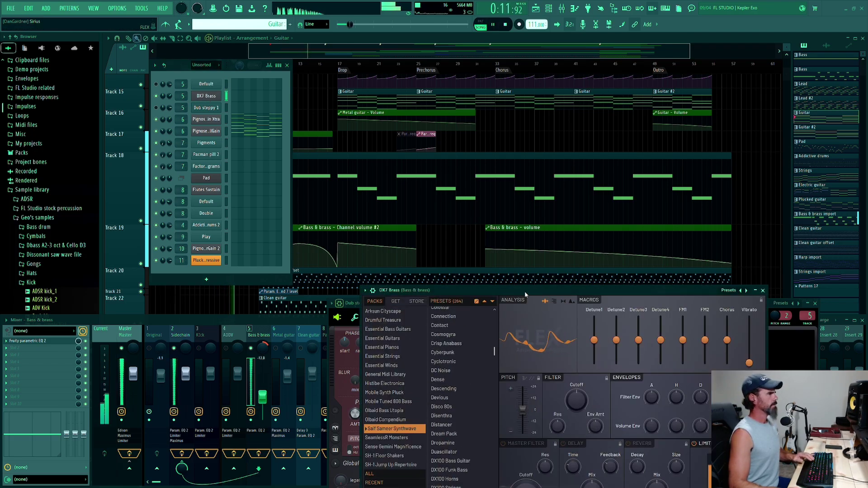
pyautogui.moveTo(525, 291); pyautogui.dragTo(512, 137)
pyautogui.press('space')
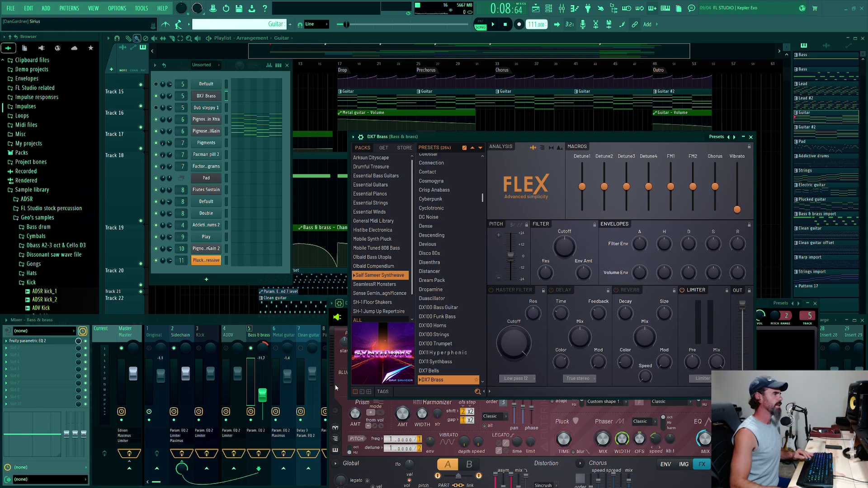
# Bring Dub steppy 1 forward, raise the DX7 Brass window above it, and open the Default Sytrus instrument.
pyautogui.click(331, 388)
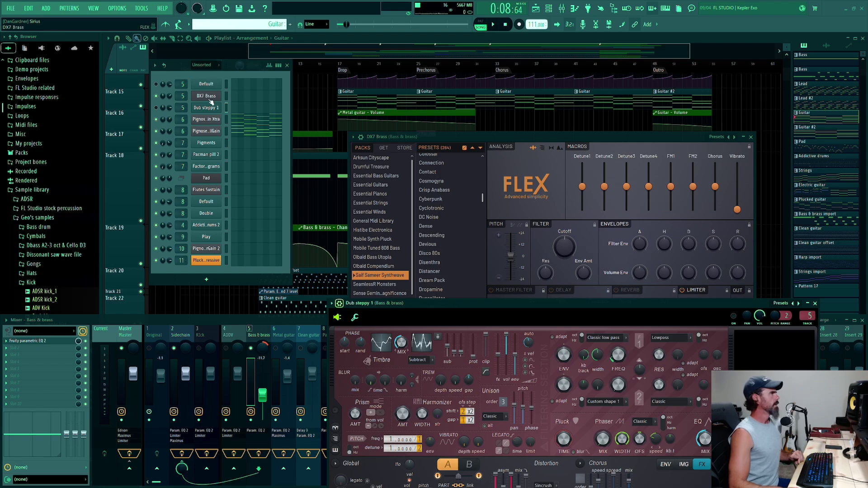
pyautogui.moveTo(520, 143); pyautogui.dragTo(521, 92)
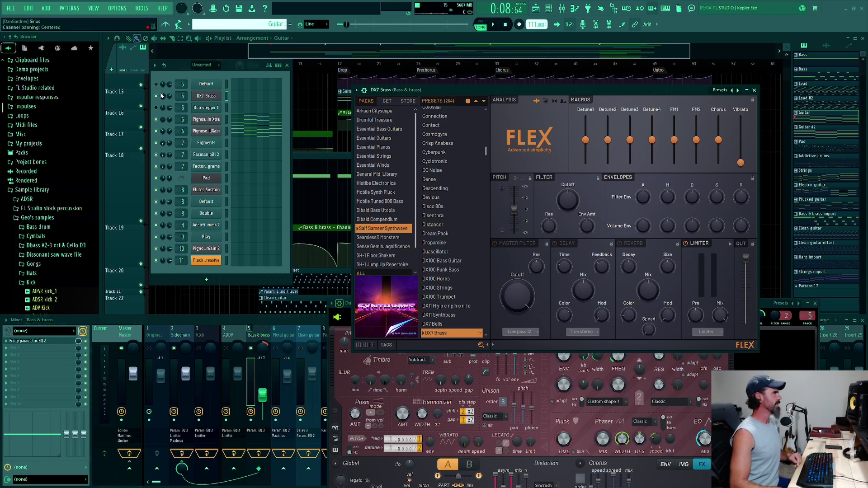
pyautogui.click(210, 85)
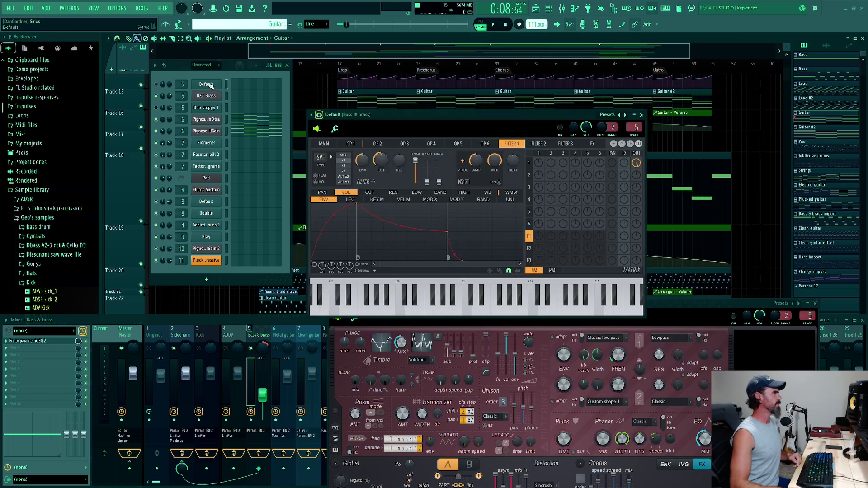
# Move the Default Sytrus window up beside the channel rack and raise the Dub steppy 1 window into full view.
pyautogui.moveTo(477, 116); pyautogui.dragTo(520, 129)
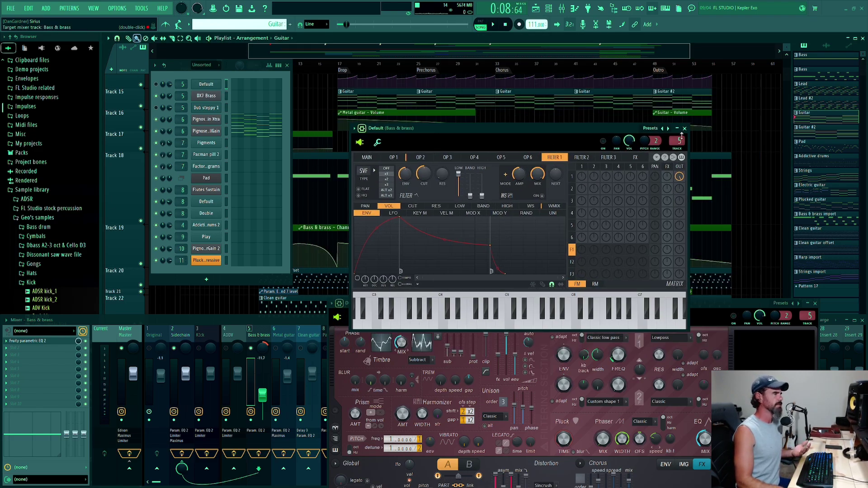
pyautogui.moveTo(485, 131); pyautogui.dragTo(518, 74)
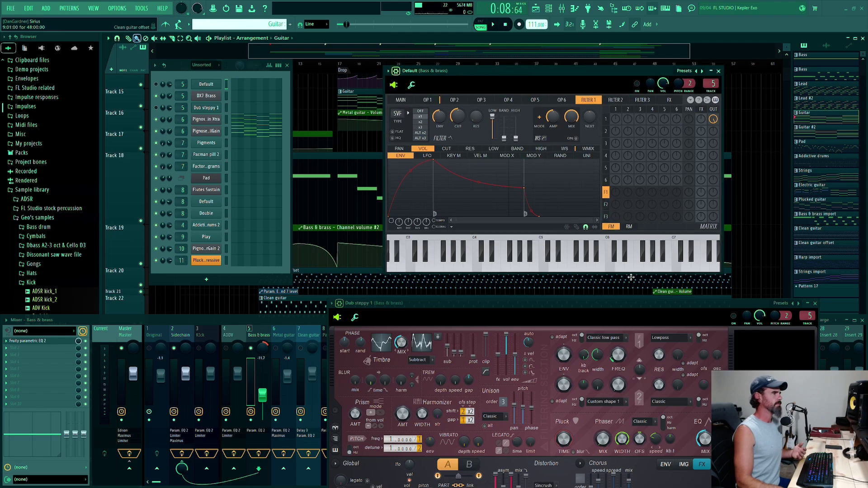
pyautogui.moveTo(587, 315); pyautogui.dragTo(554, 183)
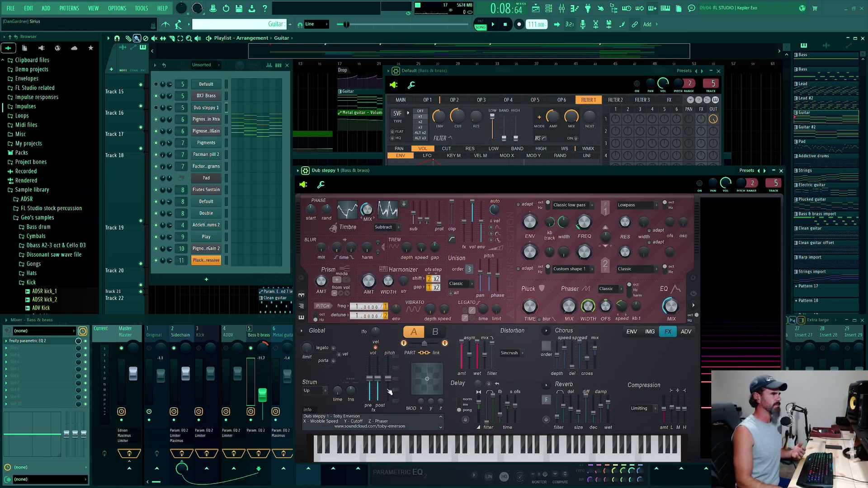
# Show Dub steppy 1's envelope page, view its list of articulation targets, and dismiss the list without changing the target.
pyautogui.click(632, 332)
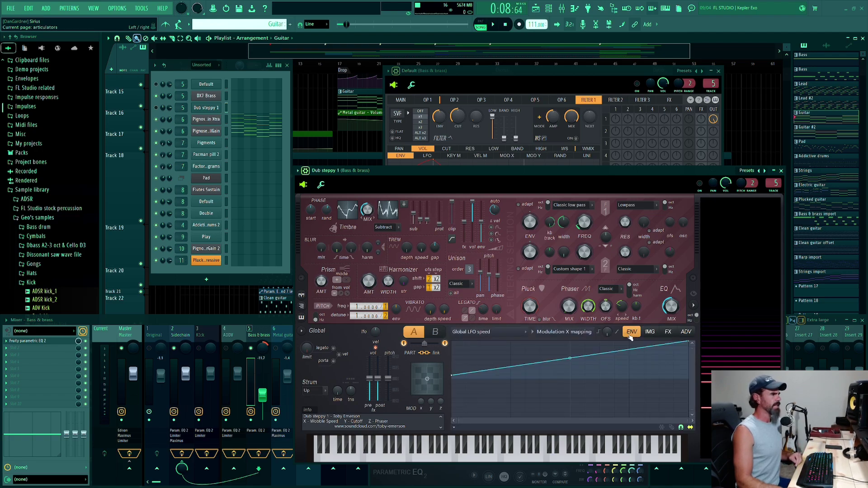
pyautogui.click(516, 334)
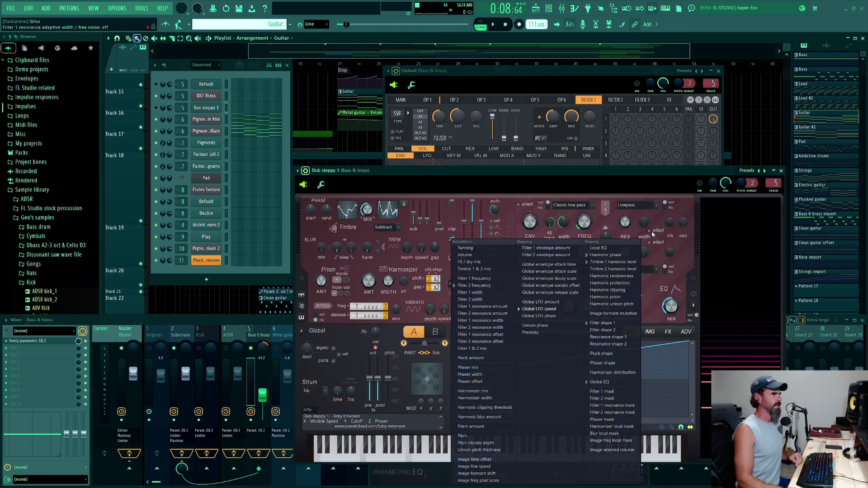
pyautogui.click(640, 172)
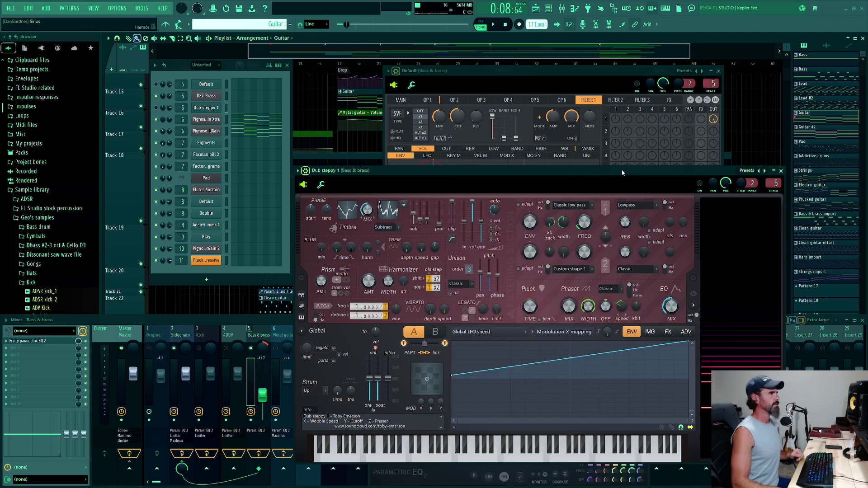
# Shift Dub steppy 1 down to examine the Default Sytrus instrument, and close both instrument windows.
pyautogui.moveTo(608, 176); pyautogui.dragTo(561, 384)
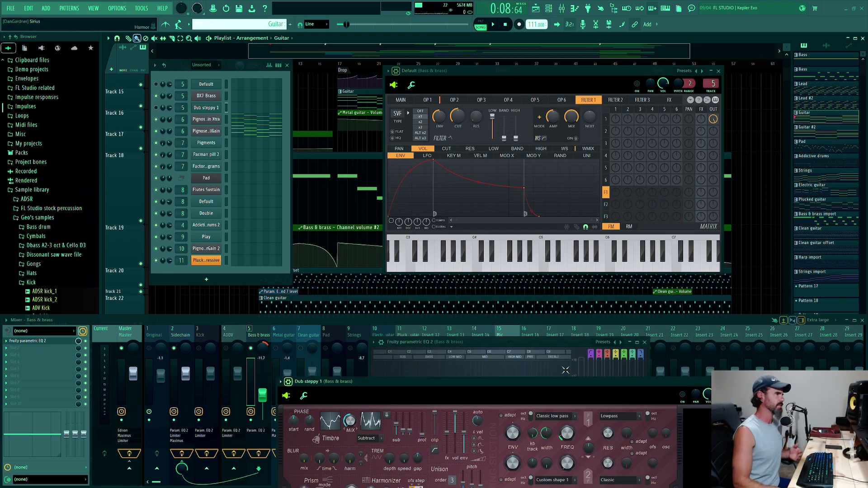
pyautogui.moveTo(525, 73); pyautogui.dragTo(505, 94)
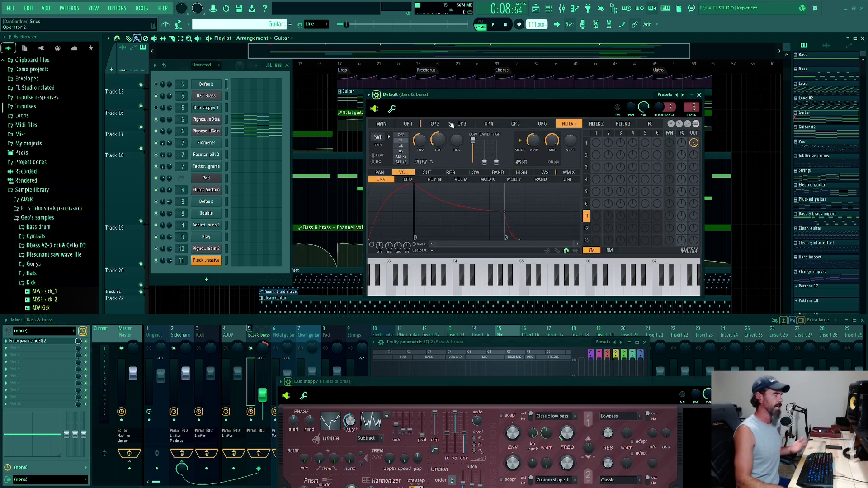
pyautogui.moveTo(553, 286)
pyautogui.mouseDown()
pyautogui.moveTo(423, 293)
pyautogui.moveTo(642, 290)
pyautogui.mouseUp()
pyautogui.click(700, 94)
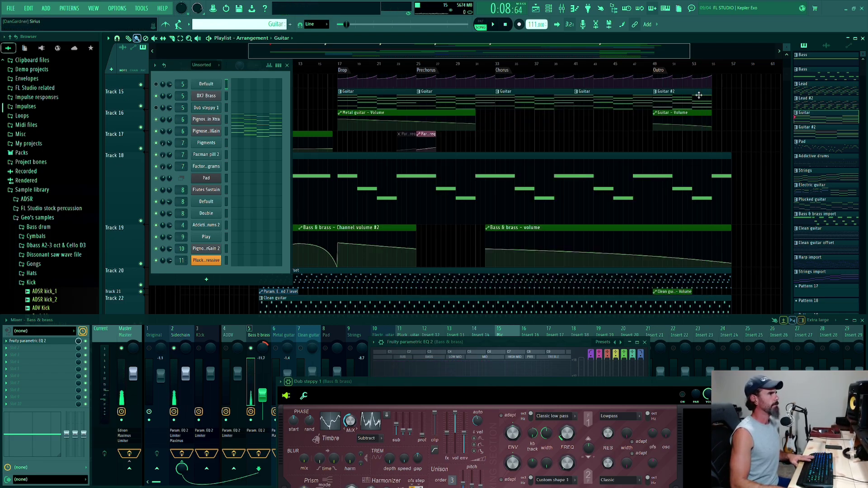
pyautogui.moveTo(650, 378); pyautogui.dragTo(643, 307)
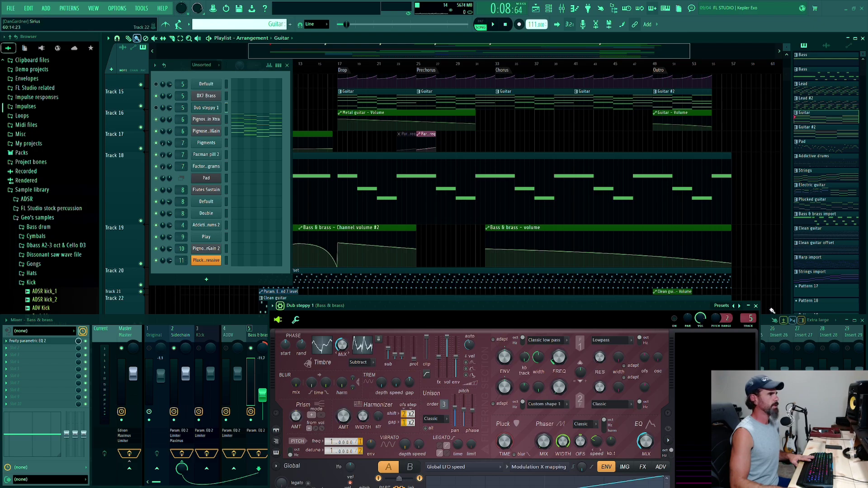
pyautogui.click(756, 306)
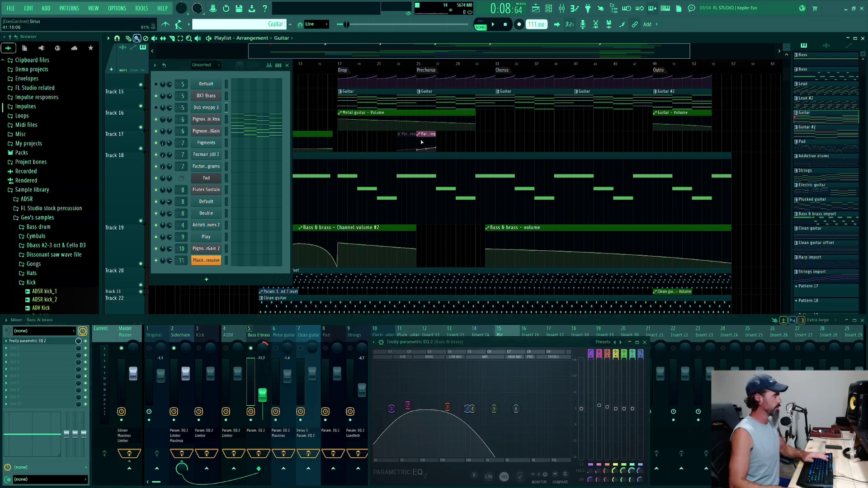
# Hide the channel rack, play the song from the Start marker, and jump playback to the Intro marker.
pyautogui.press('F6')
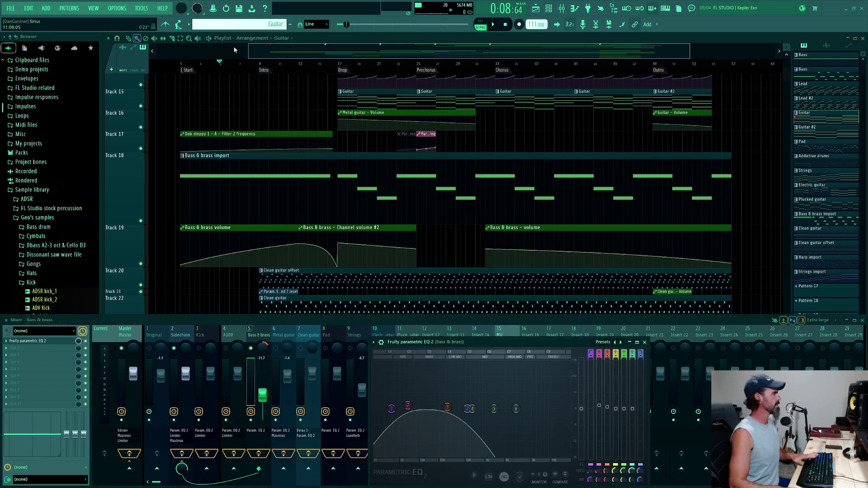
pyautogui.click(180, 57)
pyautogui.press('space')
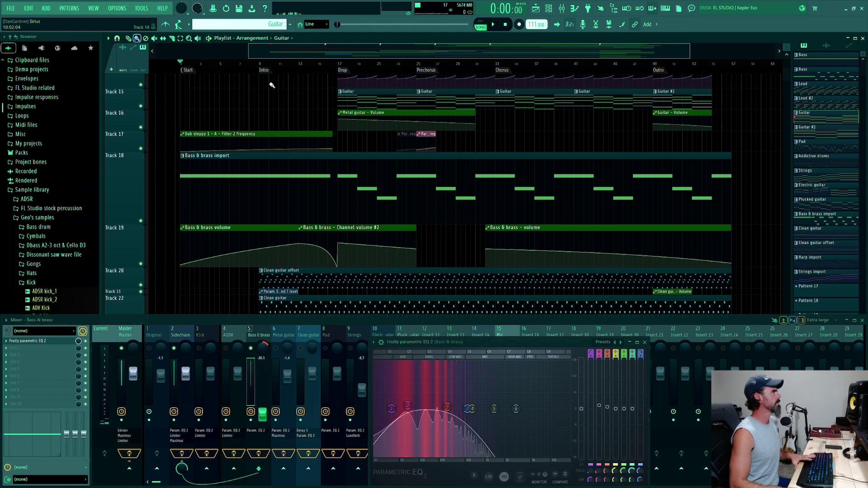
pyautogui.click(263, 63)
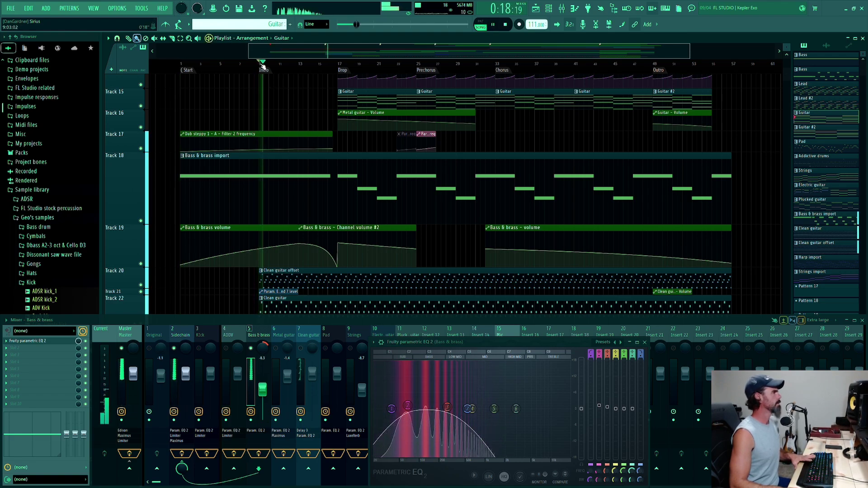
# Show the channel rack, toggle the DX7 Brass mute, and replay the intro to compare the layer before stopping.
pyautogui.press('F6')
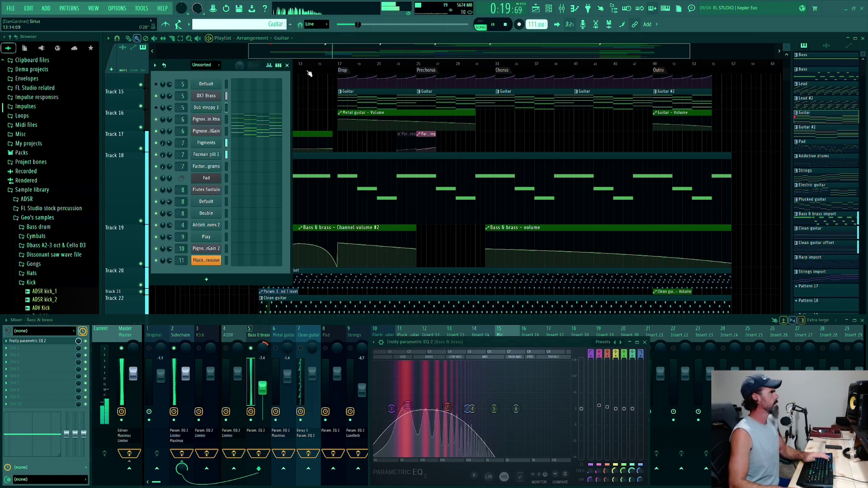
pyautogui.click(158, 95)
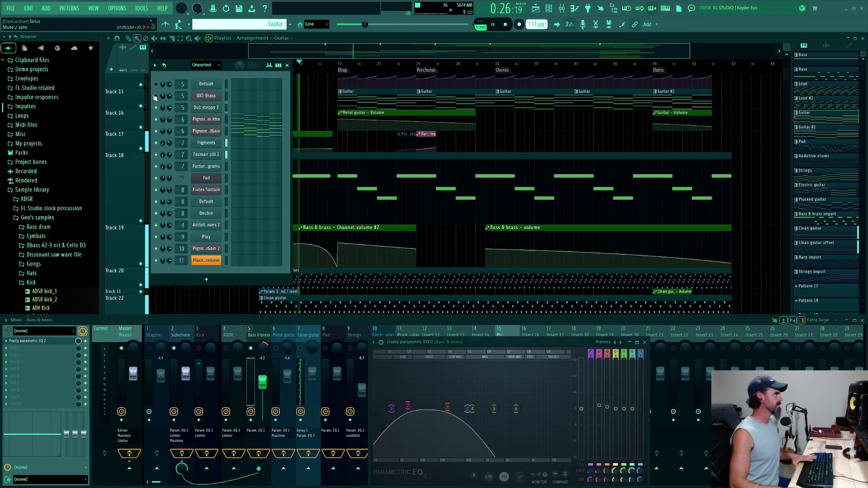
pyautogui.press('space')
pyautogui.press('space')
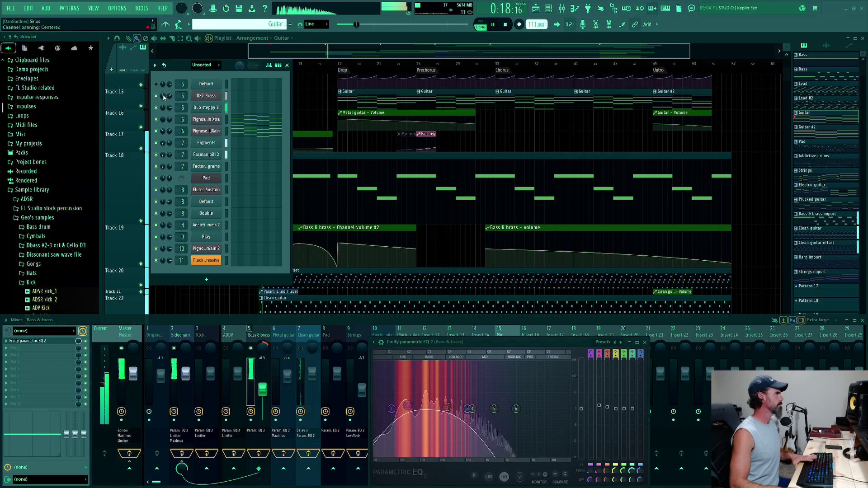
pyautogui.press('space')
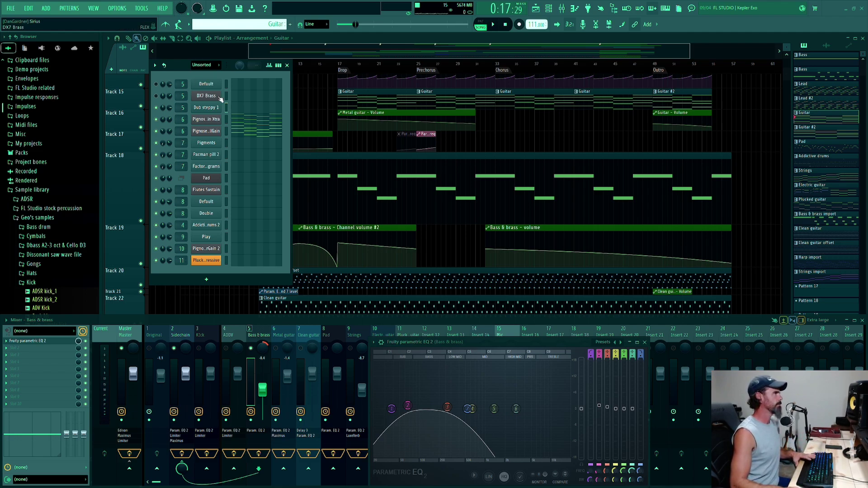
# Play the intro again, move the song position to the Drop marker, and audition the section with DX7 Brass.
pyautogui.press('space')
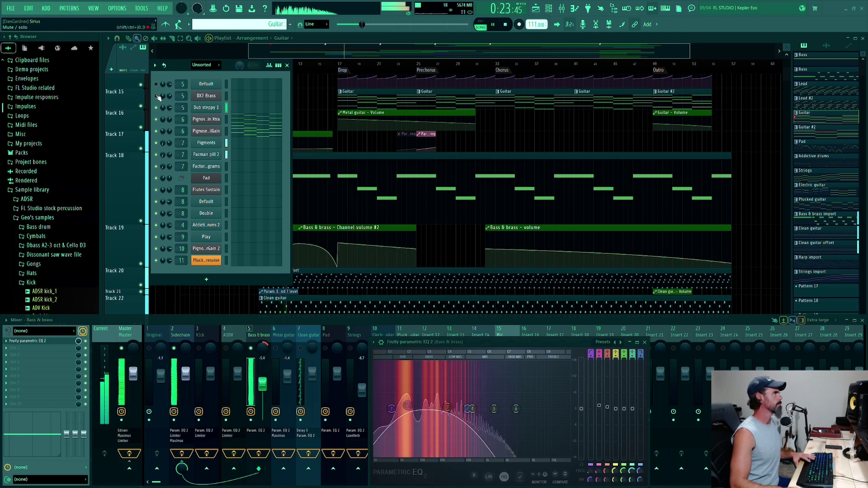
pyautogui.click(341, 65)
pyautogui.press('space')
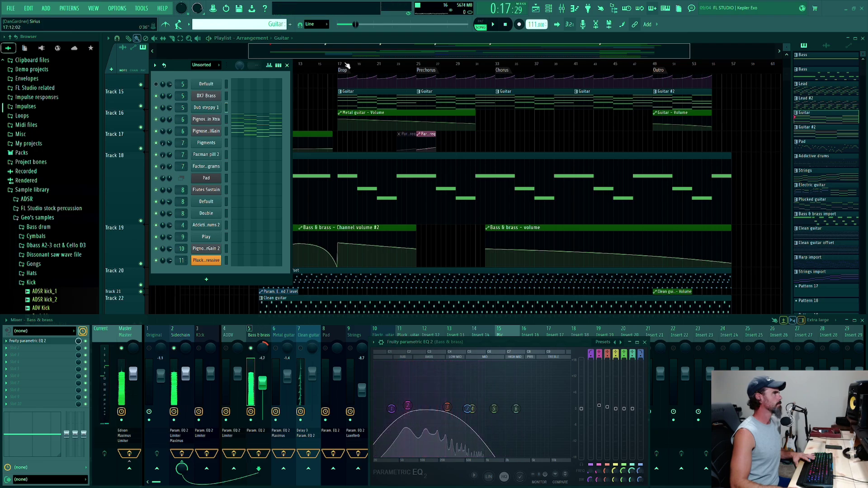
pyautogui.press('space')
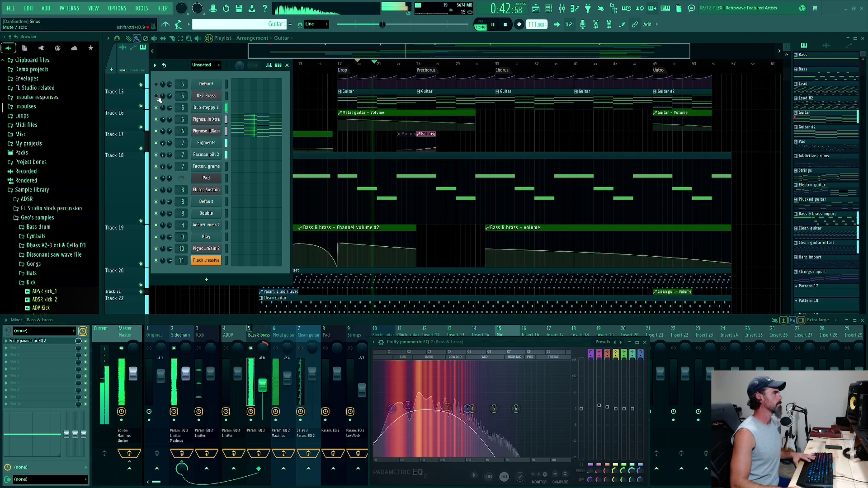
pyautogui.press('space')
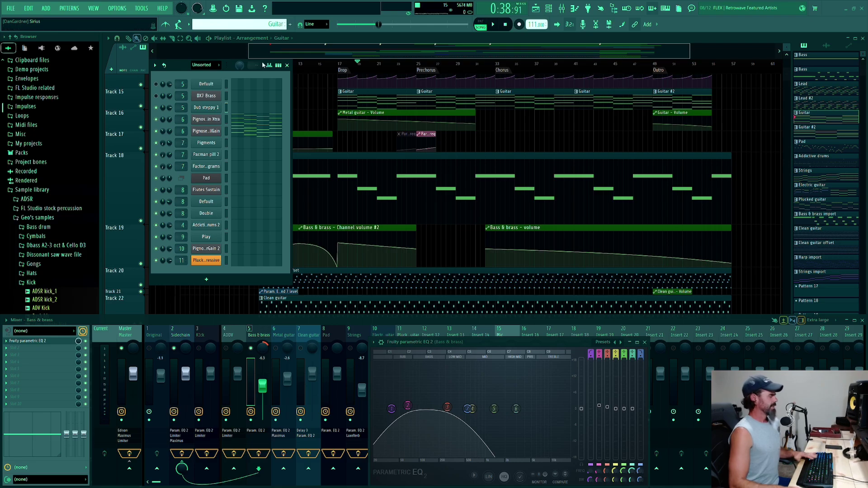
# Hide the channel rack and mixer, and set the song position to the Intro marker above the Clean guitar tracks.
pyautogui.click(287, 65)
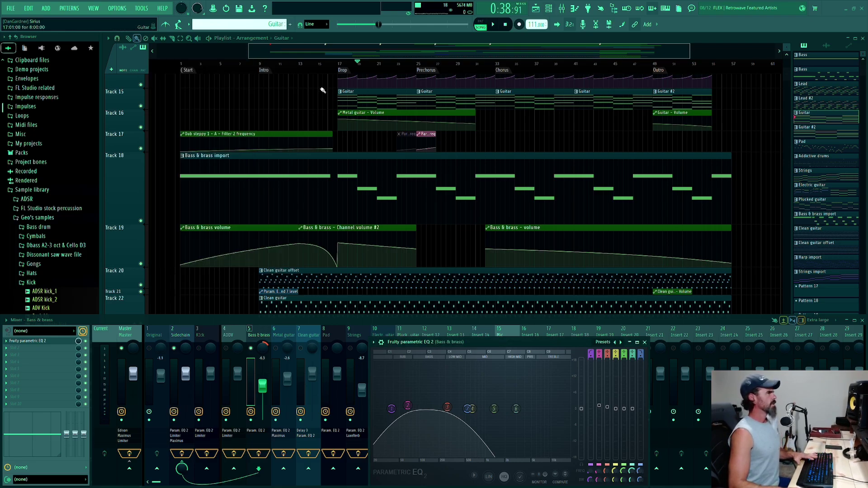
pyautogui.scroll(-4, 444, 155)
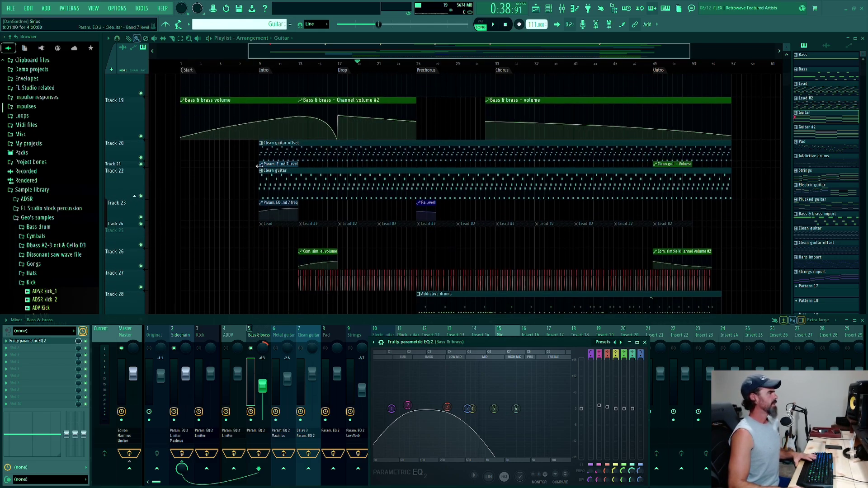
pyautogui.click(261, 65)
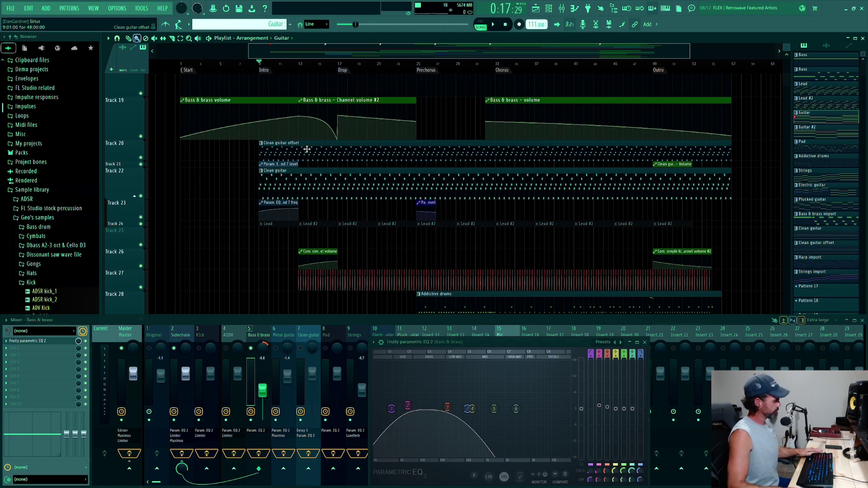
pyautogui.press('F9')
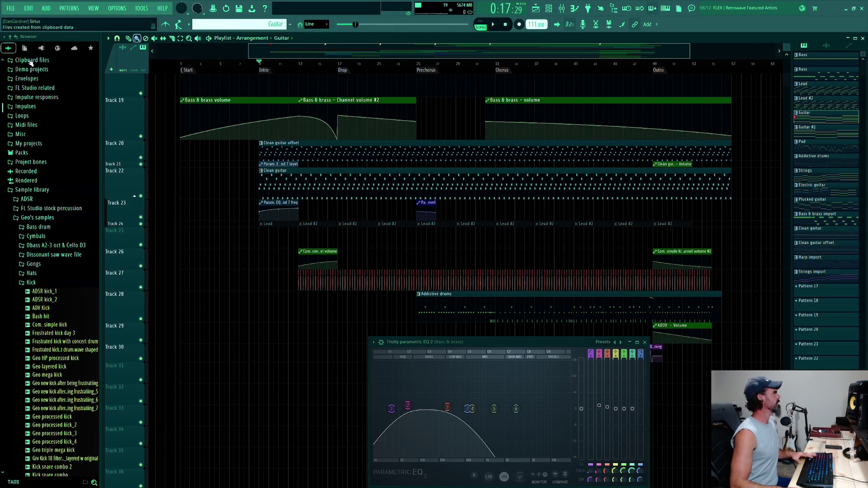
# Collapse the Kick folder, inspect the Wood folder in Geo's samples, and return to the browser's main folder list.
pyautogui.click(30, 283)
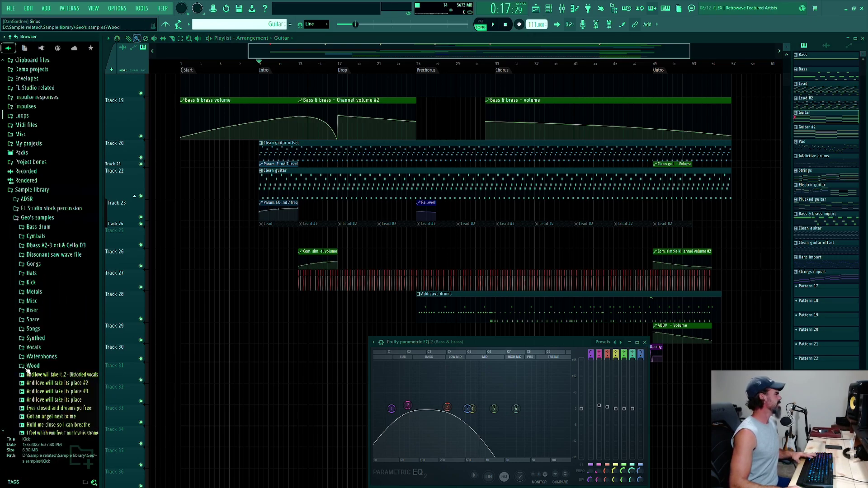
pyautogui.scroll(-15, 28, 361)
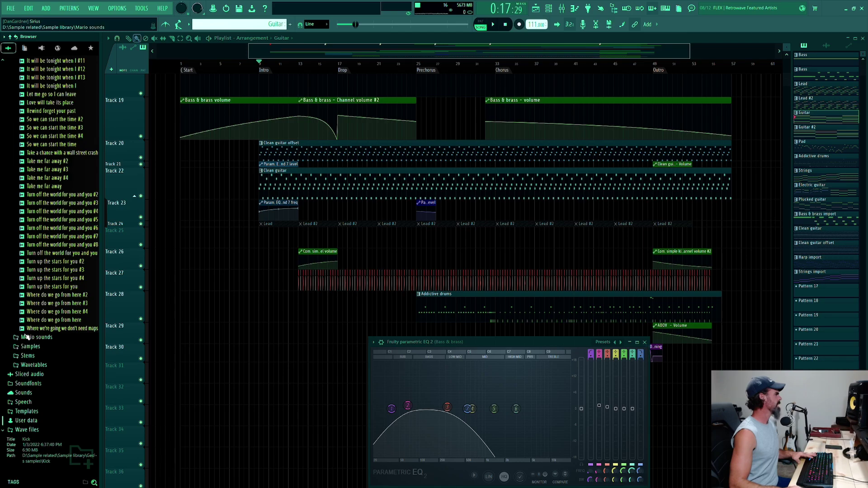
pyautogui.scroll(10, 27, 115)
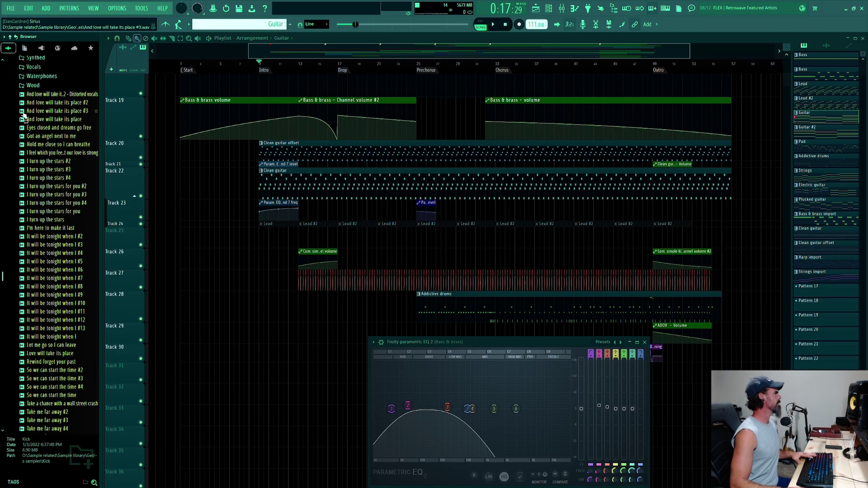
pyautogui.click(27, 86)
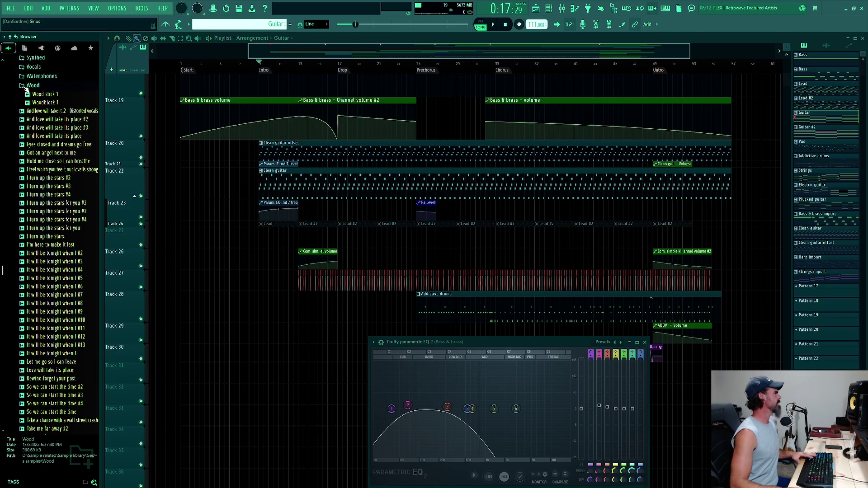
pyautogui.scroll(15, 23, 90)
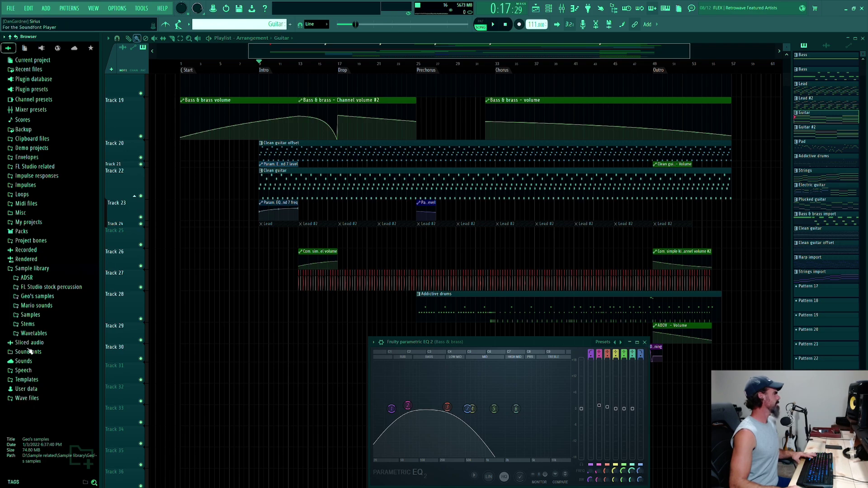
# Open the Clean guitar offset notes and inspect the import track list of A.PARSON PROJECT.Sirius from Midi files, without importing anything.
pyautogui.click(14, 259)
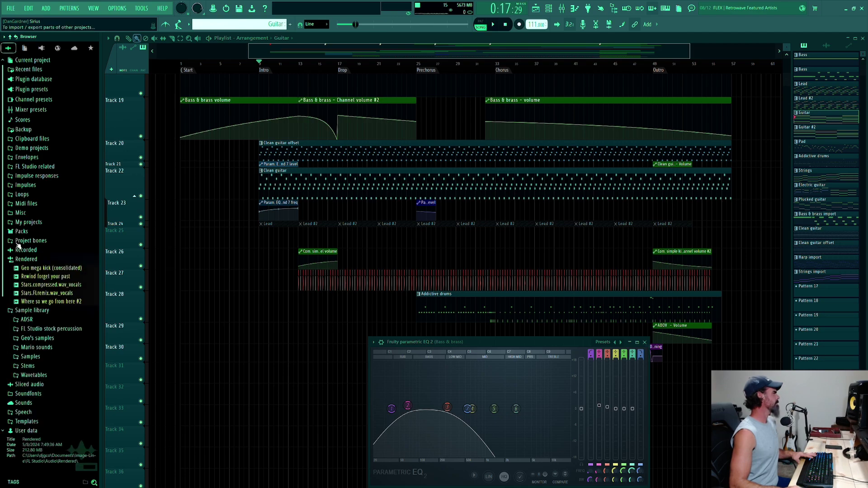
pyautogui.click(17, 205)
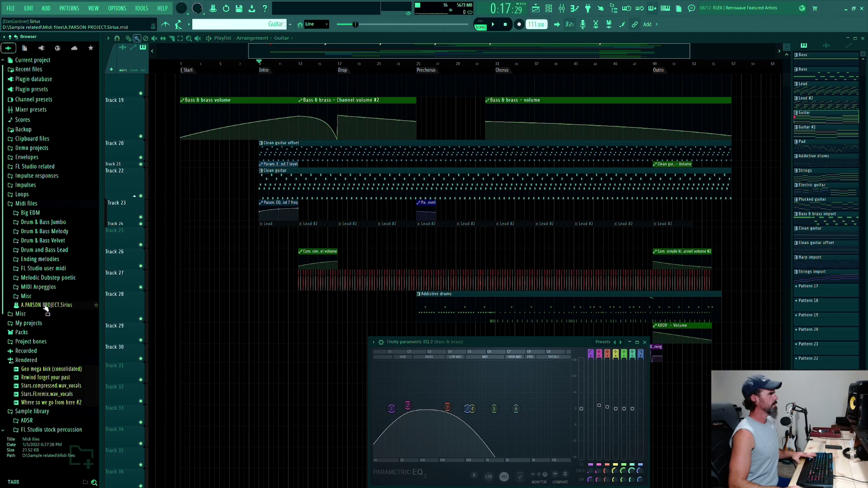
pyautogui.doubleClick(330, 140)
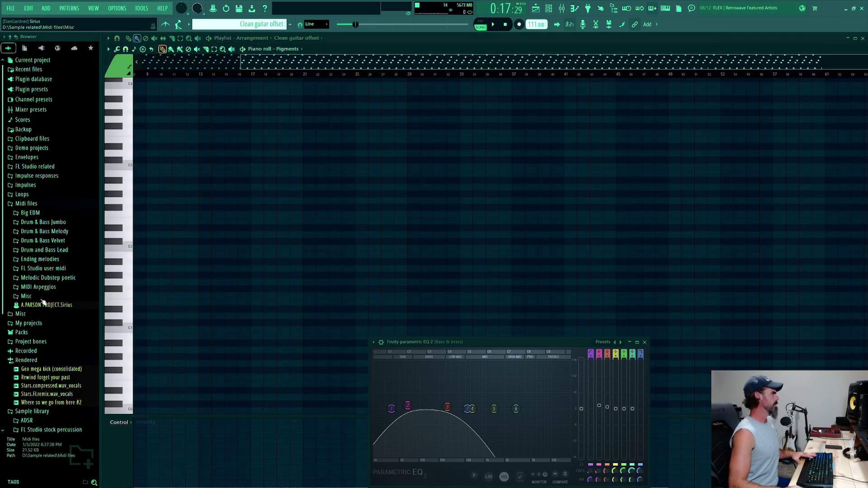
pyautogui.moveTo(43, 301); pyautogui.dragTo(325, 219)
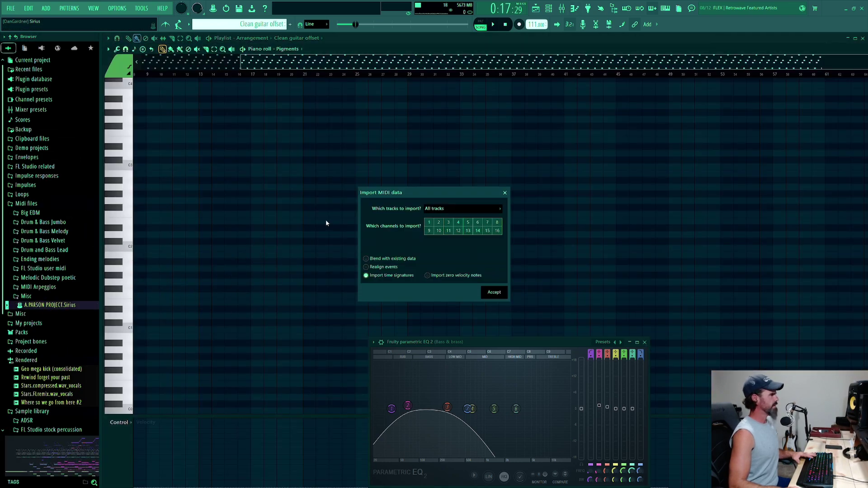
pyautogui.click(463, 210)
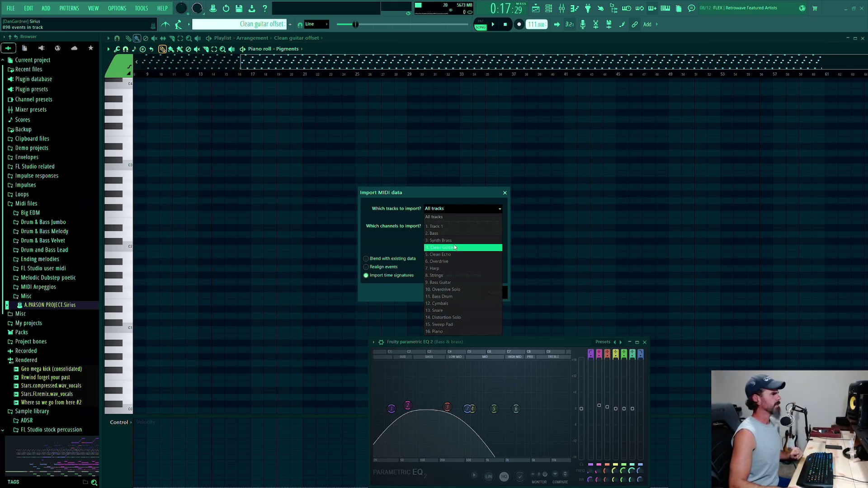
pyautogui.click(505, 193)
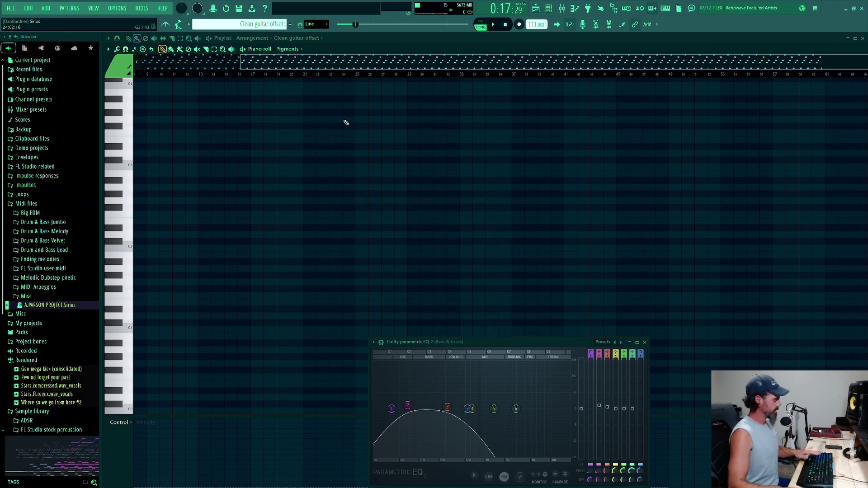
pyautogui.press('F7')
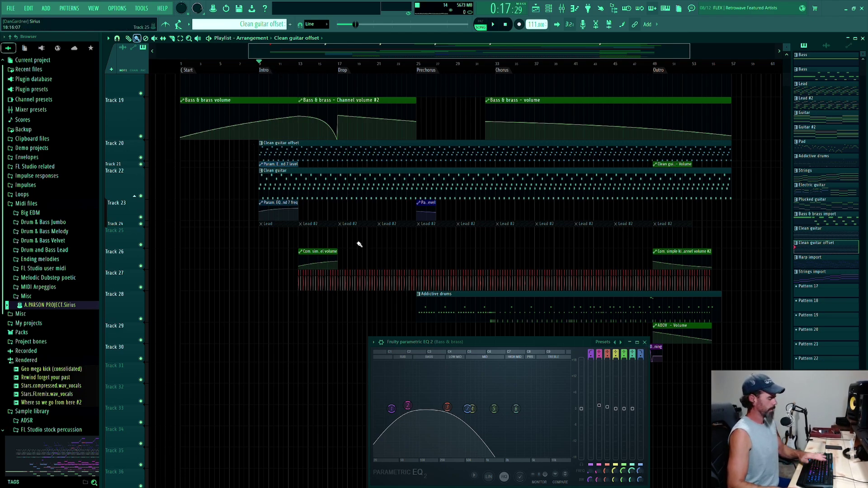
# Show the mixer, unmute the Clean guitar insert, and play the intro with both clean guitar parts.
pyautogui.press('F9')
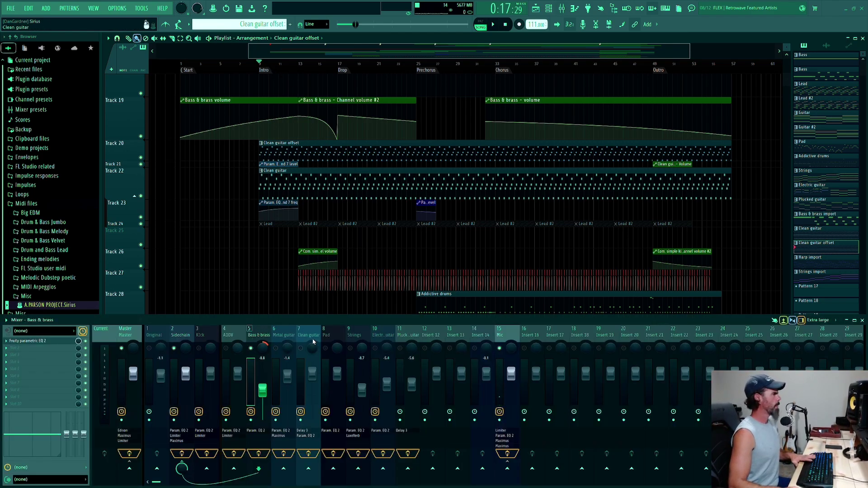
pyautogui.click(303, 356)
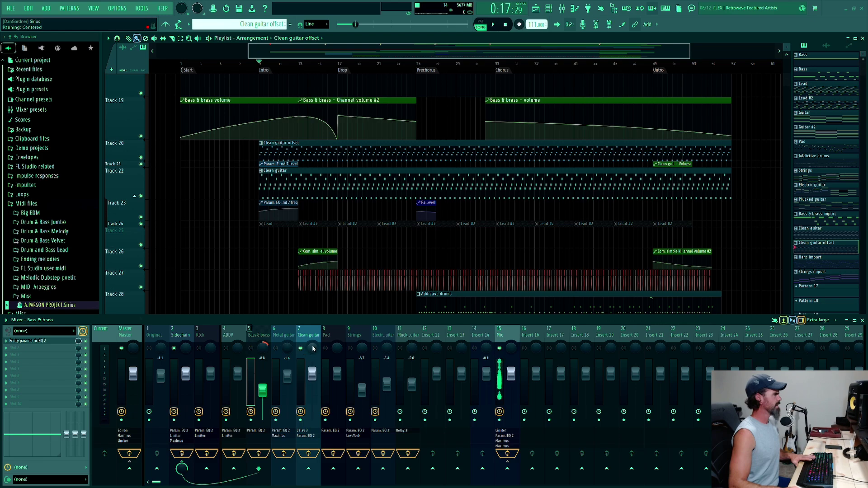
pyautogui.press('space')
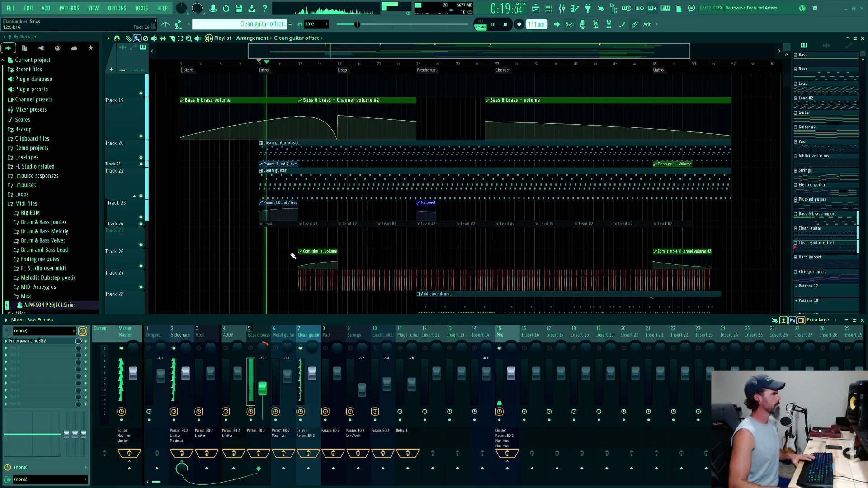
pyautogui.press('space')
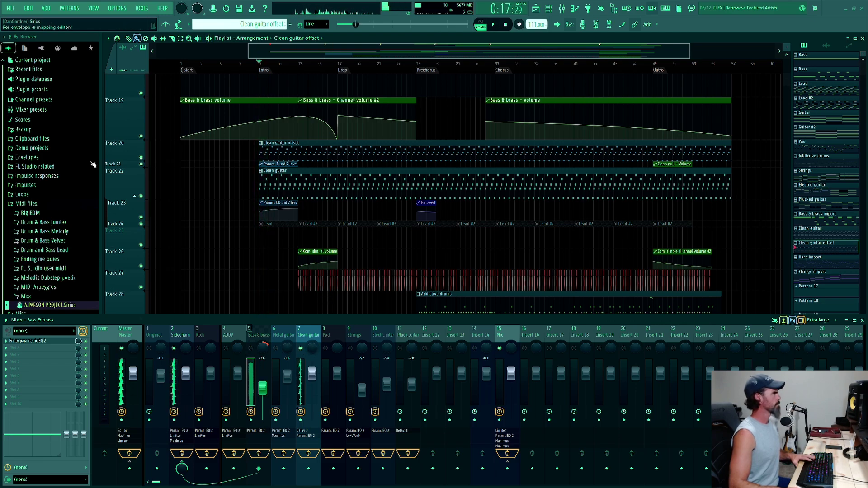
# Mute Track 20 with the Clean guitar offset pattern, and switch off Fruity Delay 3 on the Clean guitar insert.
pyautogui.click(145, 156)
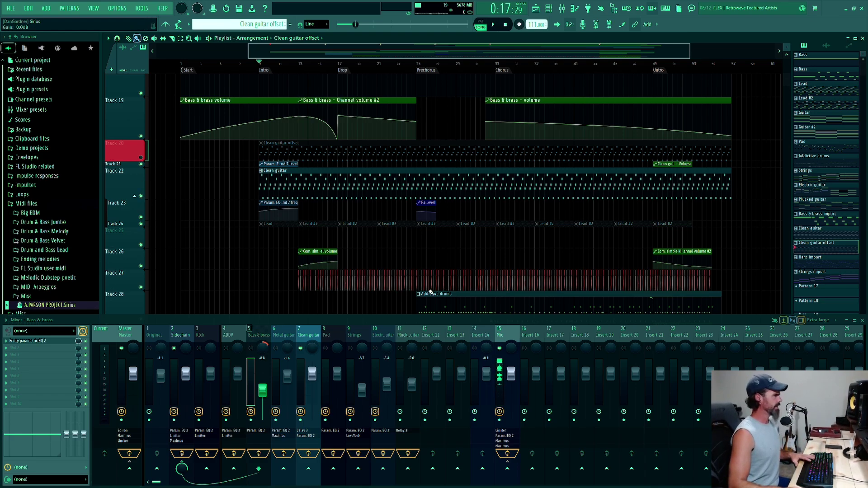
pyautogui.click(306, 434)
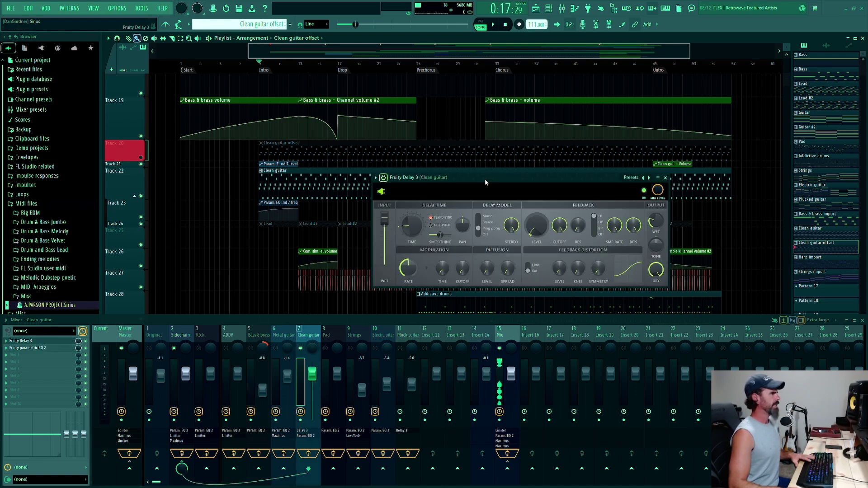
pyautogui.moveTo(486, 183); pyautogui.dragTo(473, 243)
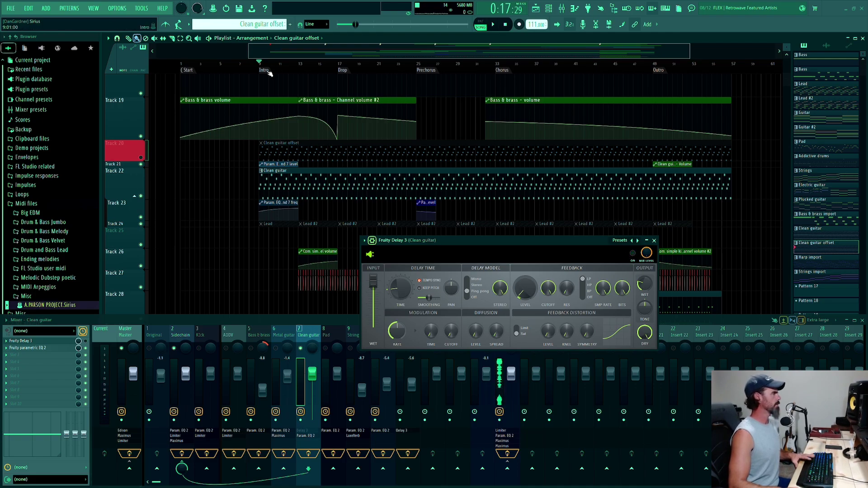
# Play the intro from the Intro marker with the dry Clean guitar only, and stop playback.
pyautogui.press('space')
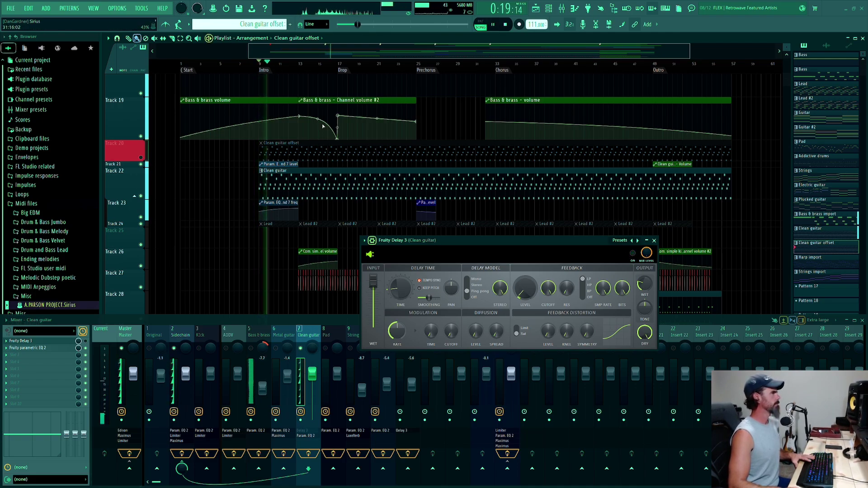
pyautogui.scroll(3, 271, 145)
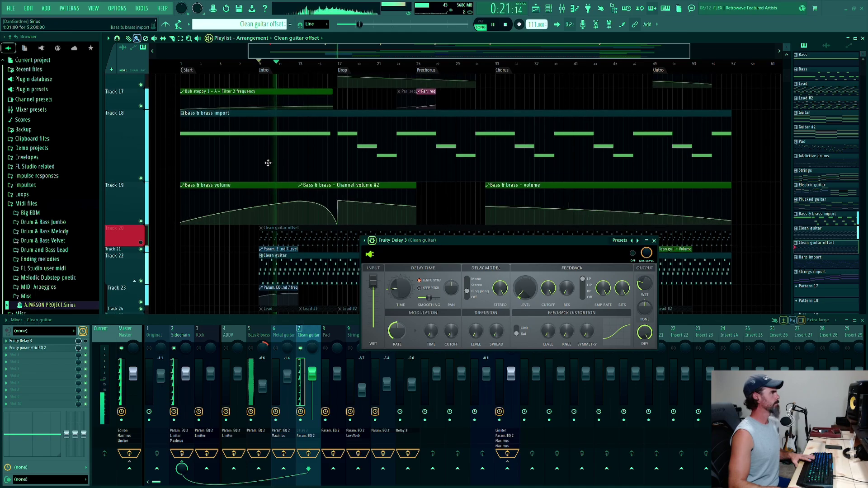
pyautogui.press('space')
# Solo Track 12 with the 01 Sirius #3 reference audio and audition it twice from the Intro marker.
pyautogui.scroll(1, 195, 169)
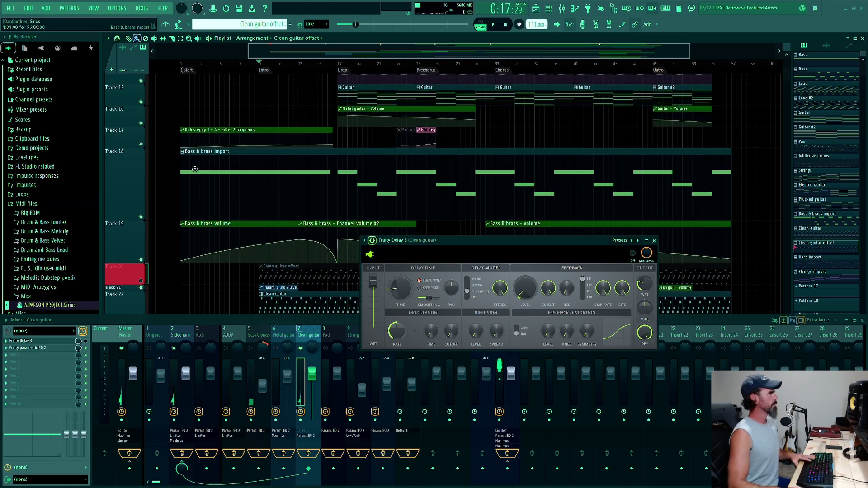
pyautogui.scroll(1, 195, 169)
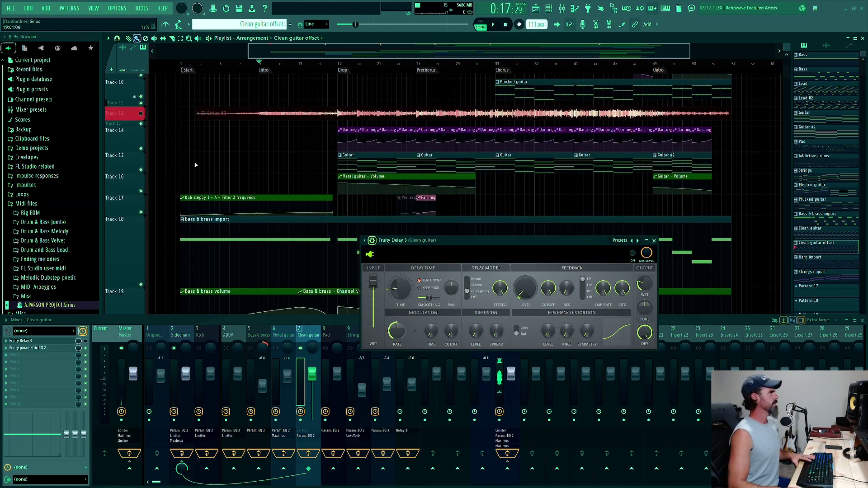
pyautogui.rightClick(142, 114)
pyautogui.press('space')
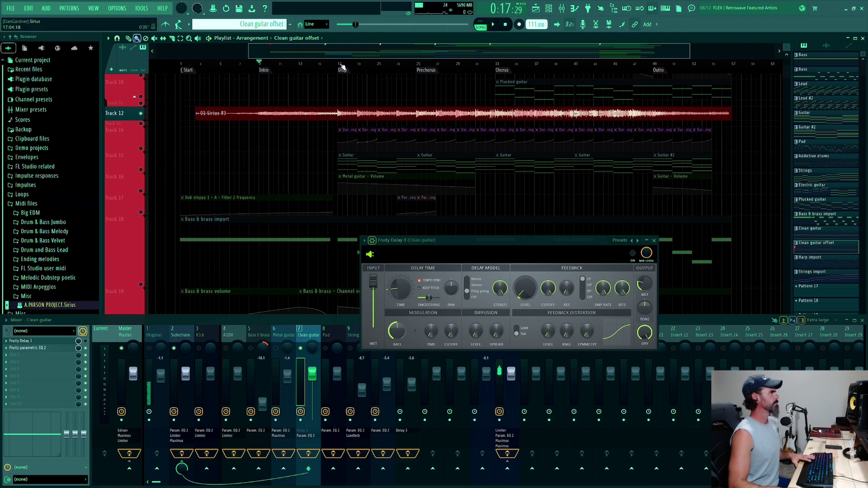
pyautogui.scroll(-2, 277, 149)
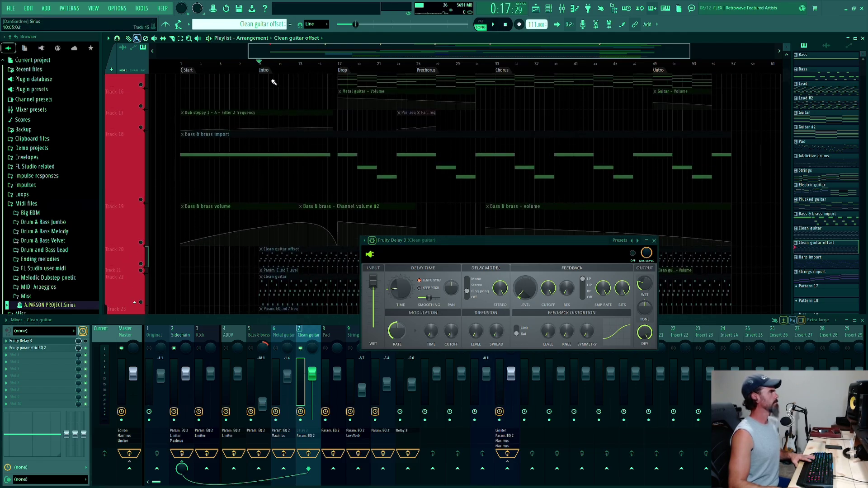
pyautogui.scroll(3, 233, 156)
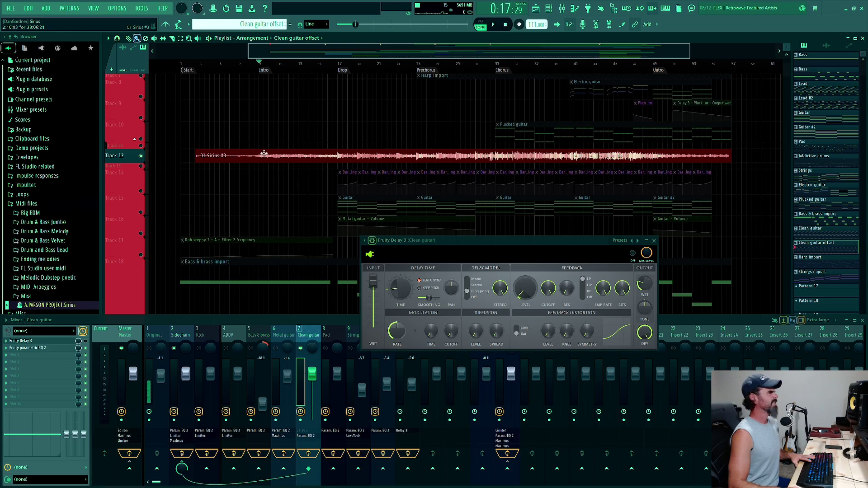
pyautogui.click(260, 324)
pyautogui.press('space')
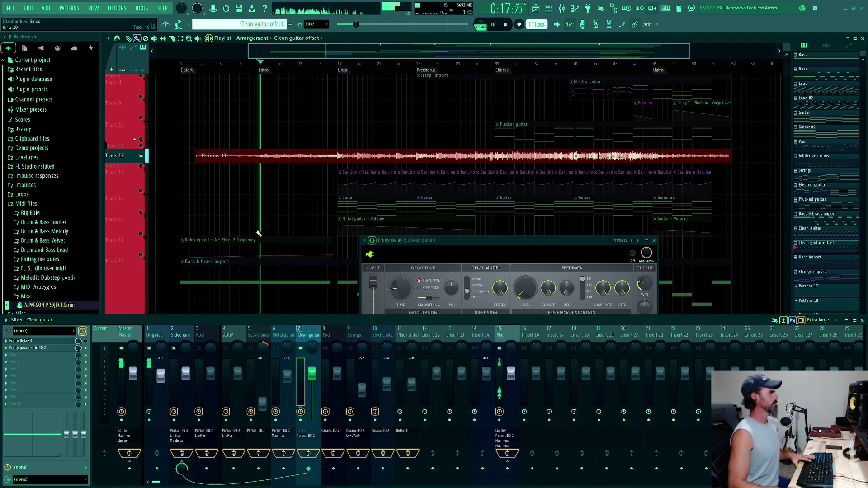
pyautogui.press('space')
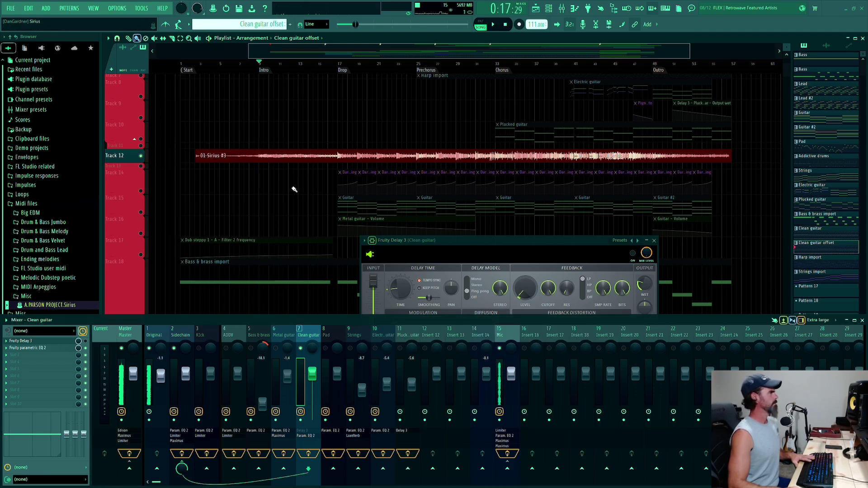
pyautogui.press('space')
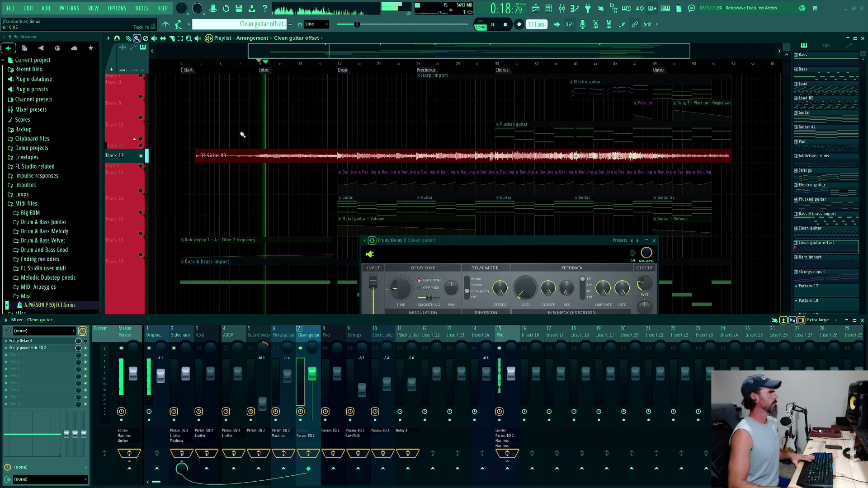
pyautogui.press('space')
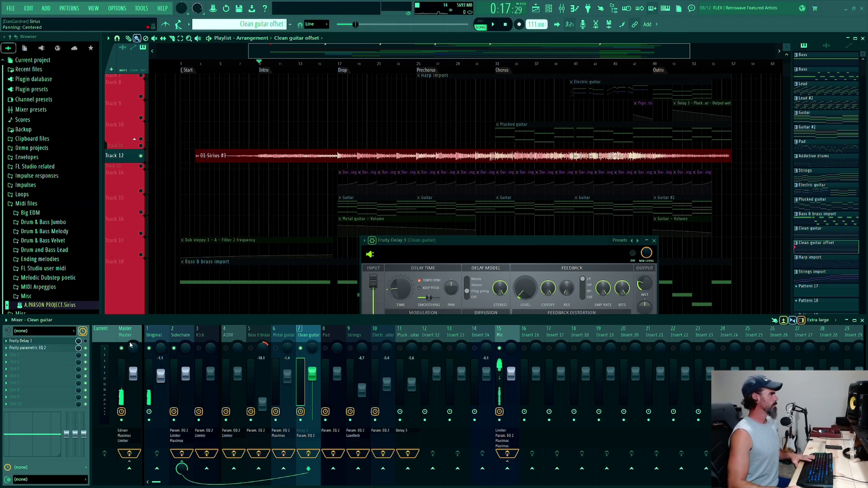
# Restore the mix with Track 12 muted and Track 20 enabled, and play the intro twice with both clean guitar parts.
pyautogui.rightClick(141, 157)
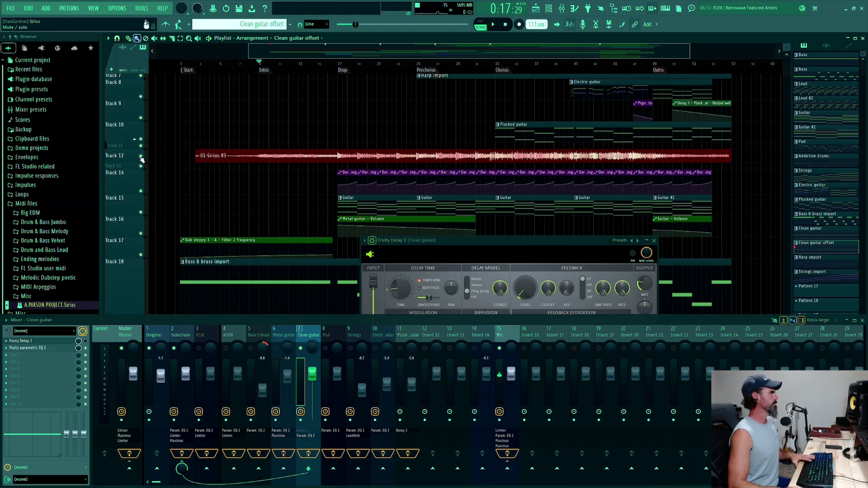
pyautogui.scroll(-5, 362, 181)
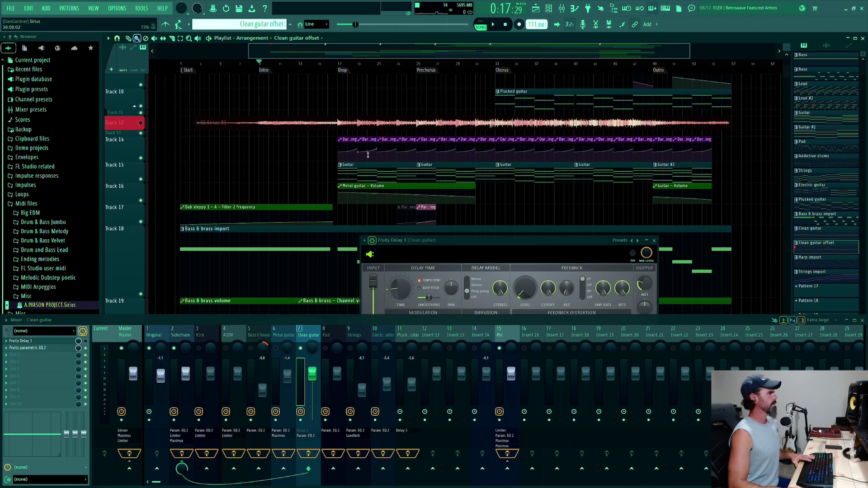
pyautogui.press('space')
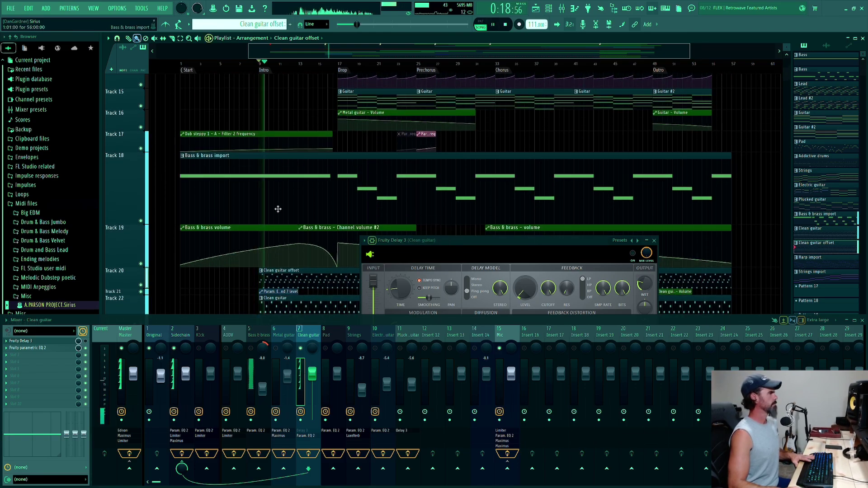
pyautogui.press('space')
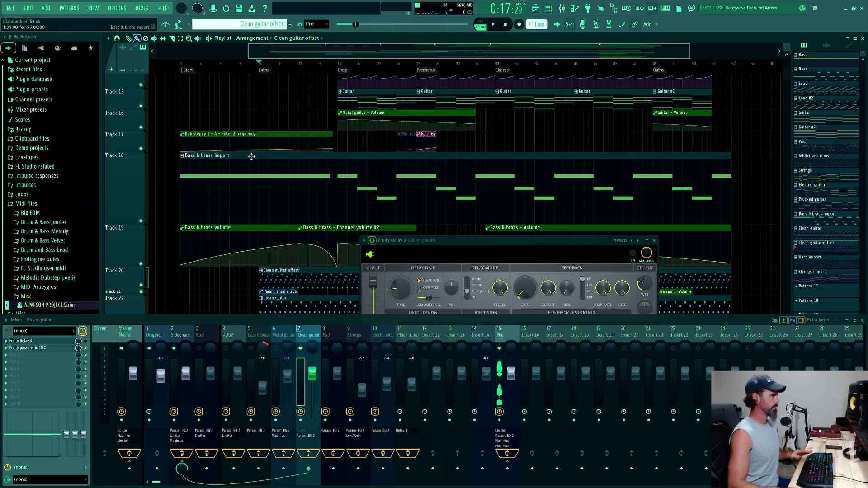
pyautogui.scroll(-3, 250, 166)
pyautogui.press('space')
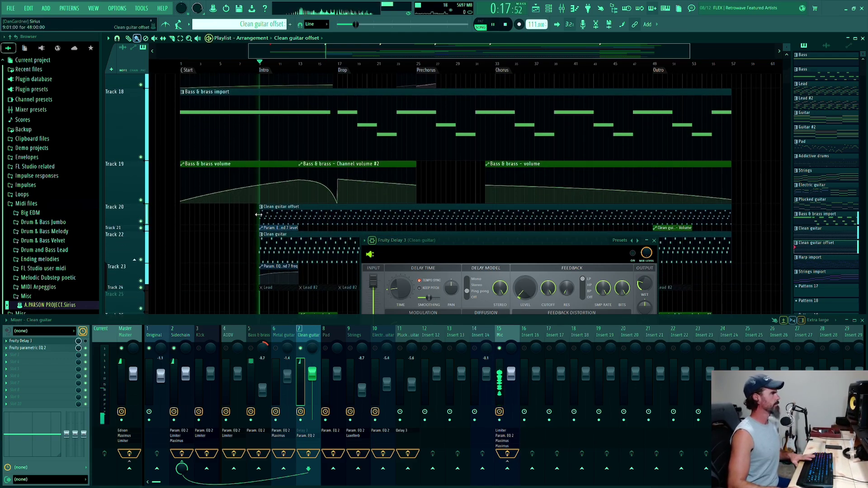
pyautogui.press('space')
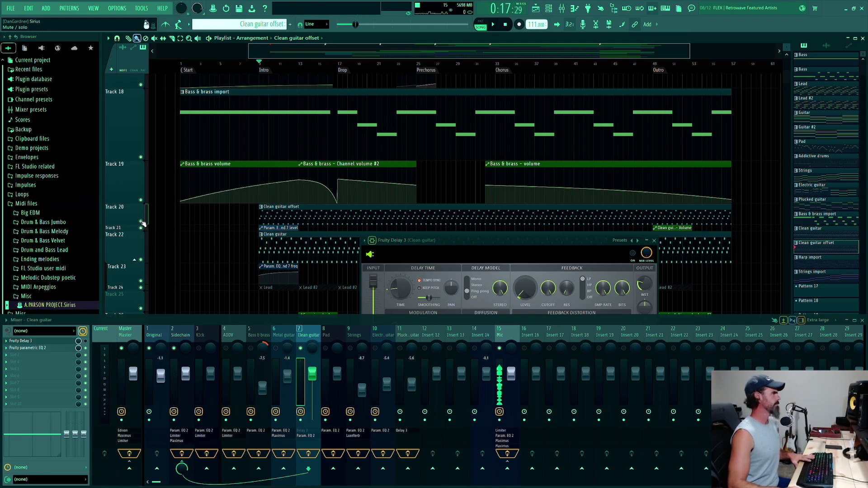
# Mute the Clean guitar offset part on Track 20 again and replay the intro without it.
pyautogui.click(141, 222)
pyautogui.press('space')
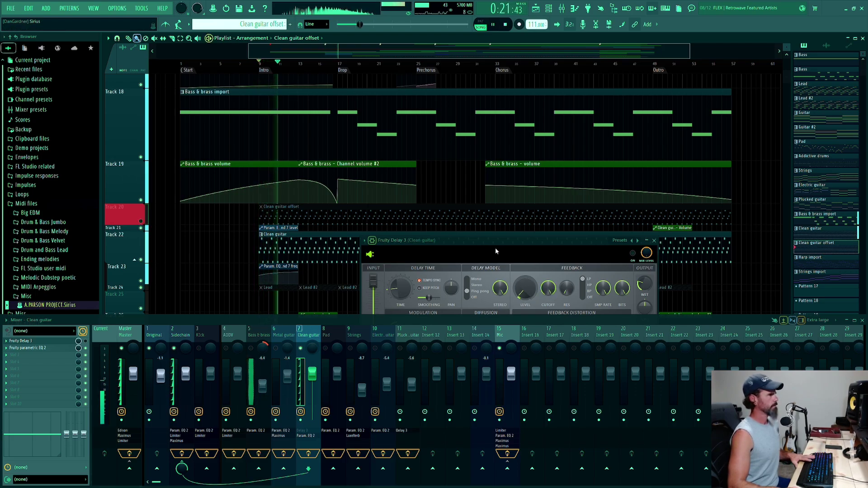
pyautogui.press('space')
# Switch Fruity Delay 3 back on for the Clean guitar insert, and play the intro with the delayed guitar.
pyautogui.moveTo(496, 251); pyautogui.dragTo(497, 224)
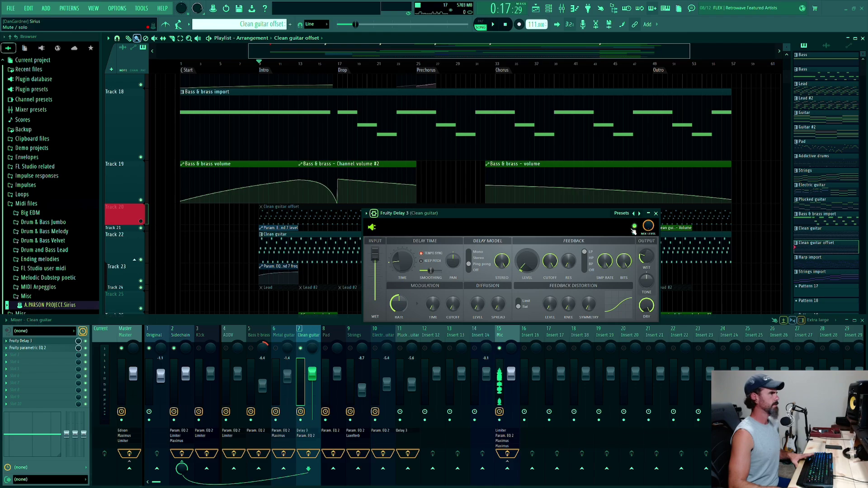
pyautogui.press('space')
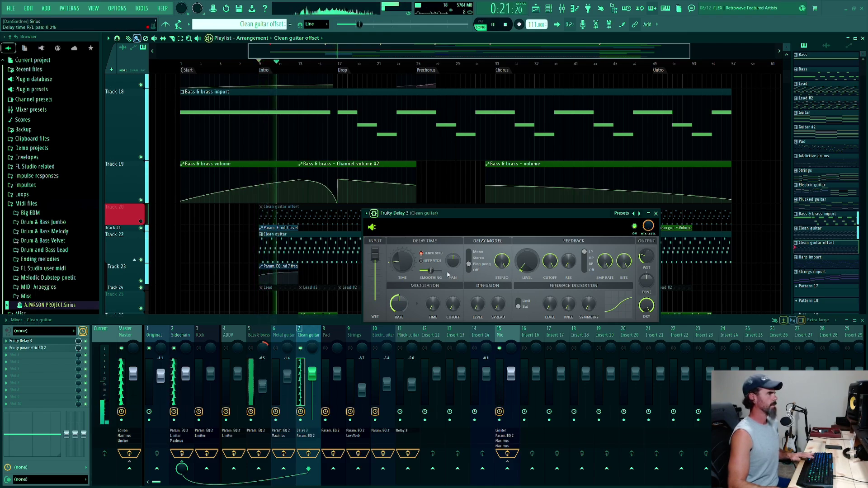
pyautogui.press('space')
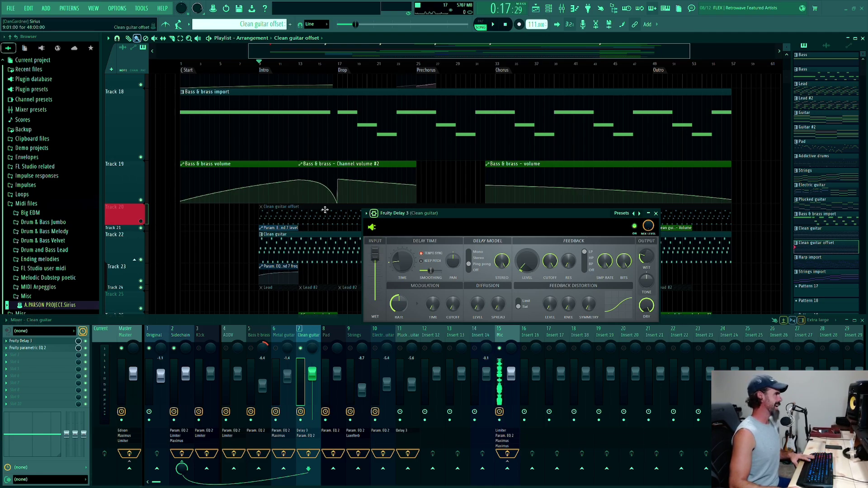
# Unmute the Clean guitar offset part on Track 20 and play the intro with both clean guitar parts.
pyautogui.click(145, 223)
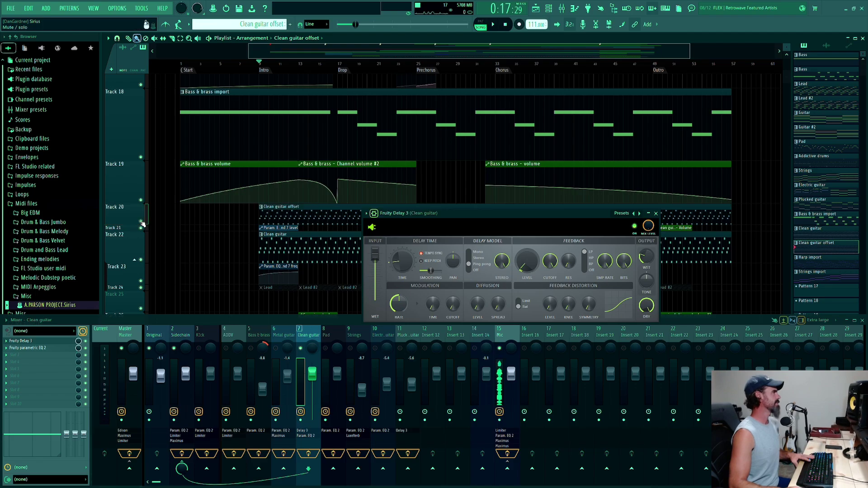
pyautogui.press('space')
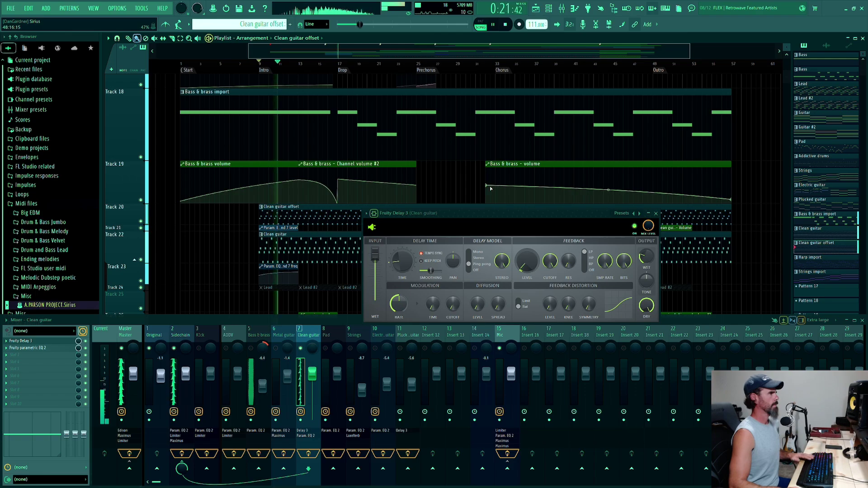
pyautogui.press('space')
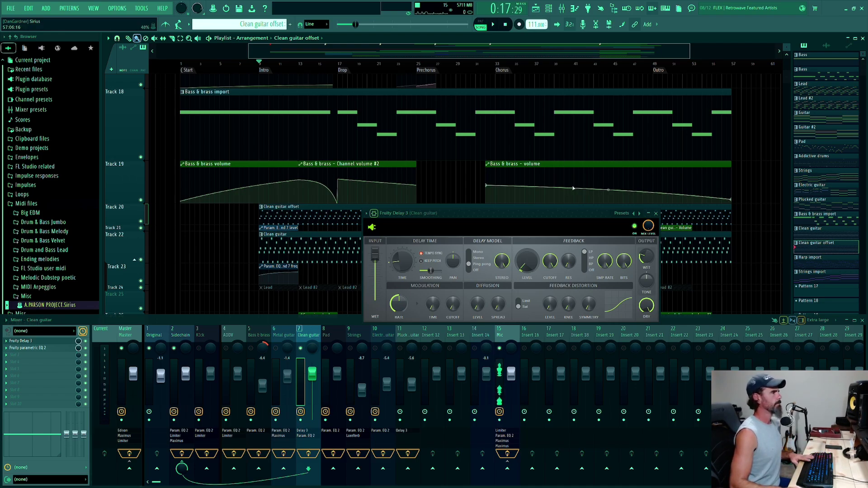
# Move the Fruity Delay 3 window clear of the guitar tracks and audition the song at the Intro, Drop and Prechorus.
pyautogui.moveTo(549, 217); pyautogui.dragTo(553, 305)
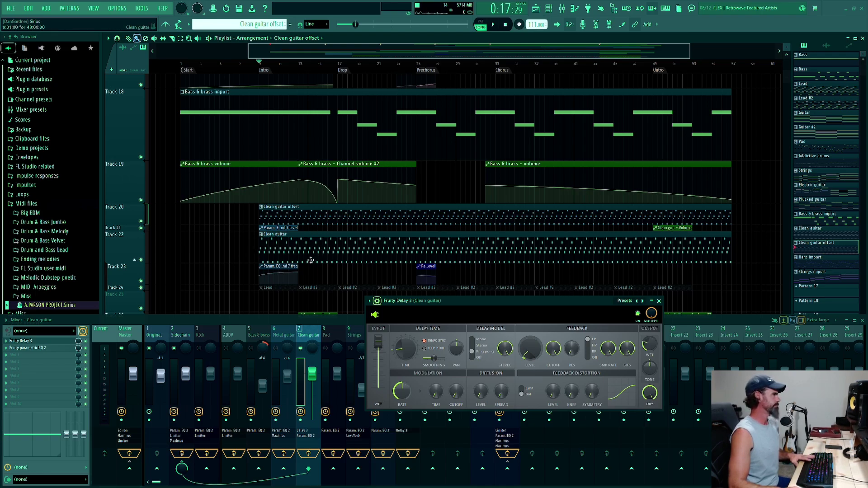
pyautogui.press('space')
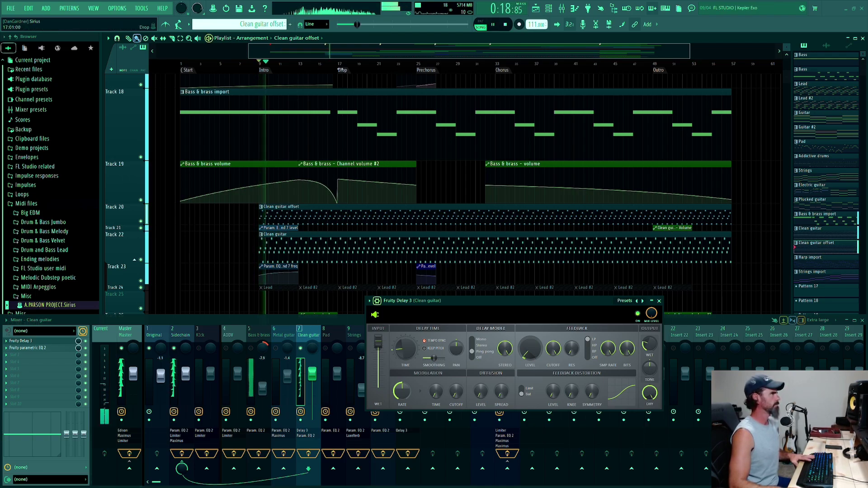
pyautogui.click(341, 69)
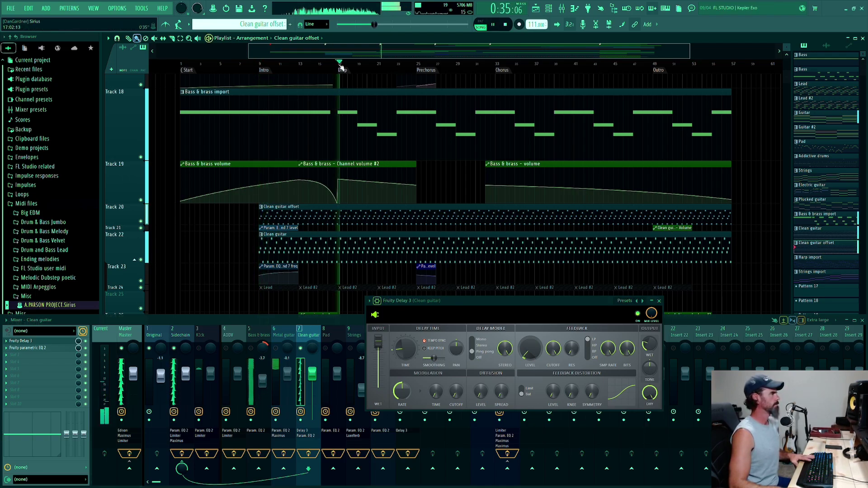
pyautogui.click(437, 68)
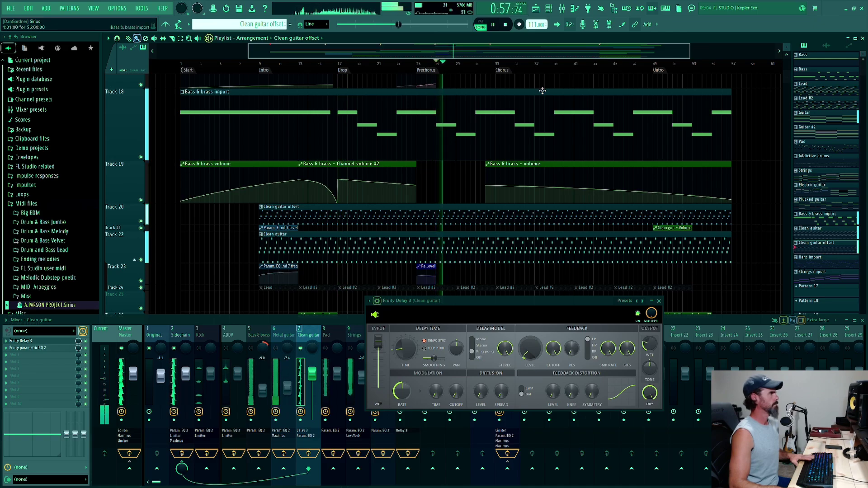
pyautogui.press('space')
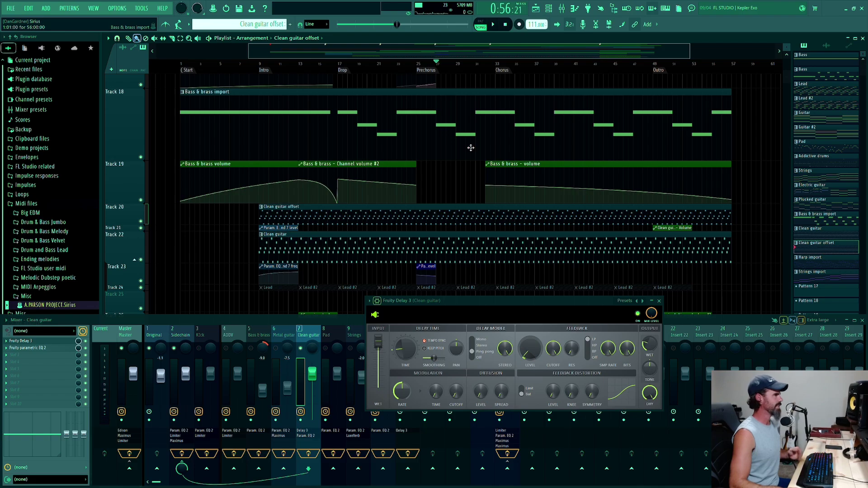
# Look through the playlist arrangement from the pad and harp tracks down to the drum tracks.
pyautogui.scroll(5, 288, 160)
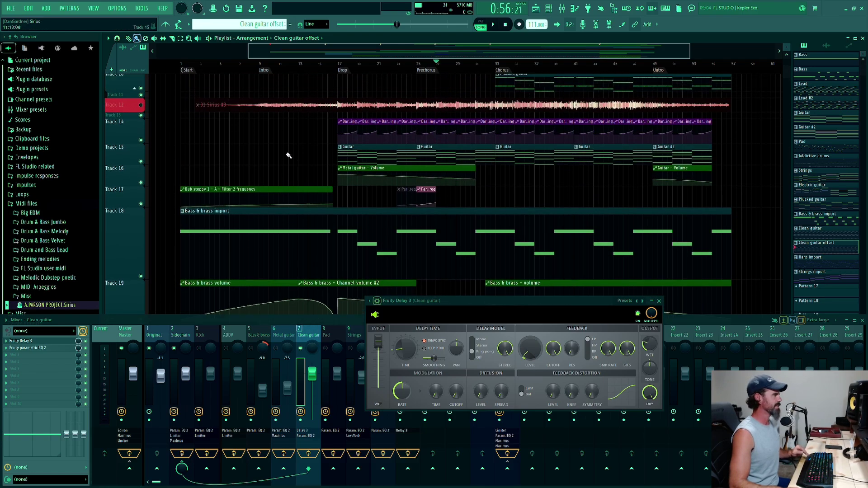
pyautogui.scroll(-3, 289, 155)
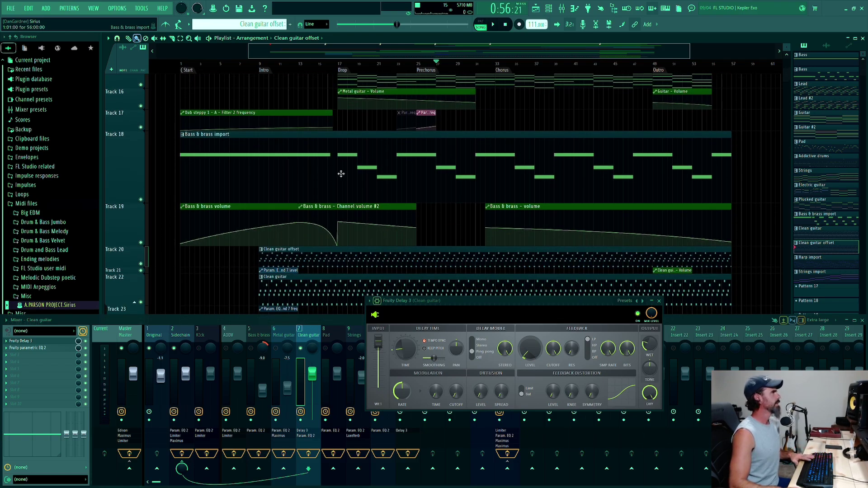
pyautogui.scroll(-4, 345, 182)
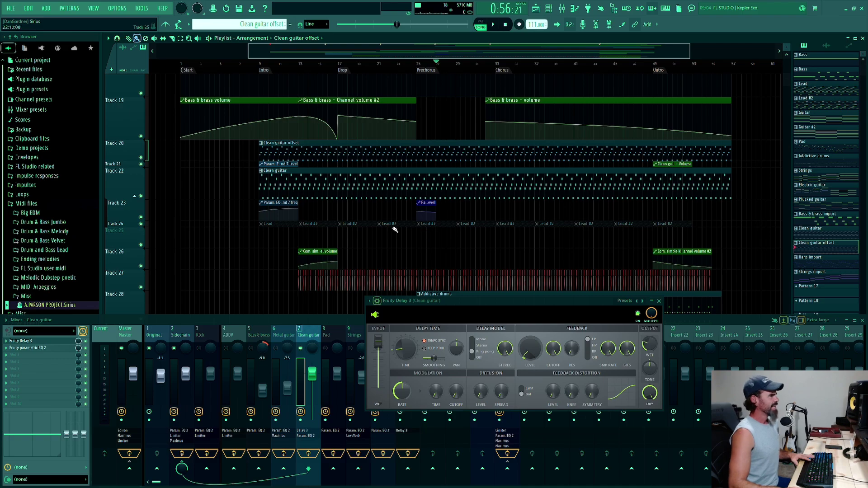
pyautogui.scroll(-3, 404, 247)
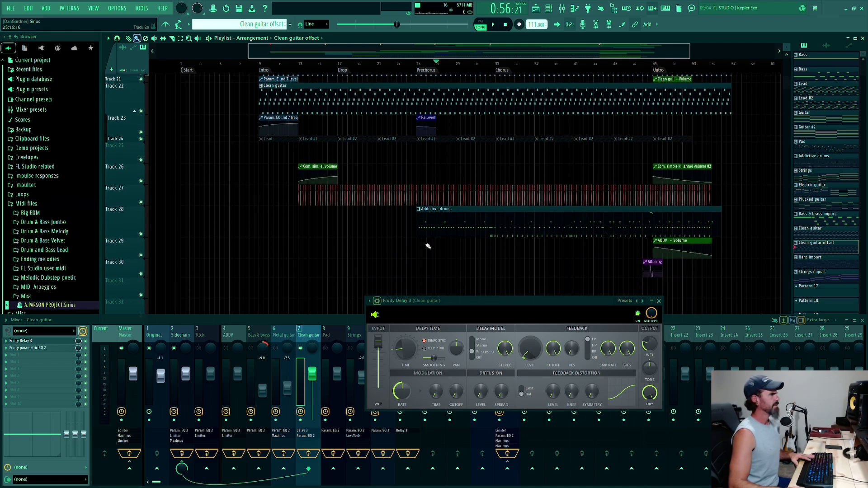
pyautogui.scroll(5, 405, 245)
pyautogui.scroll(5, 403, 239)
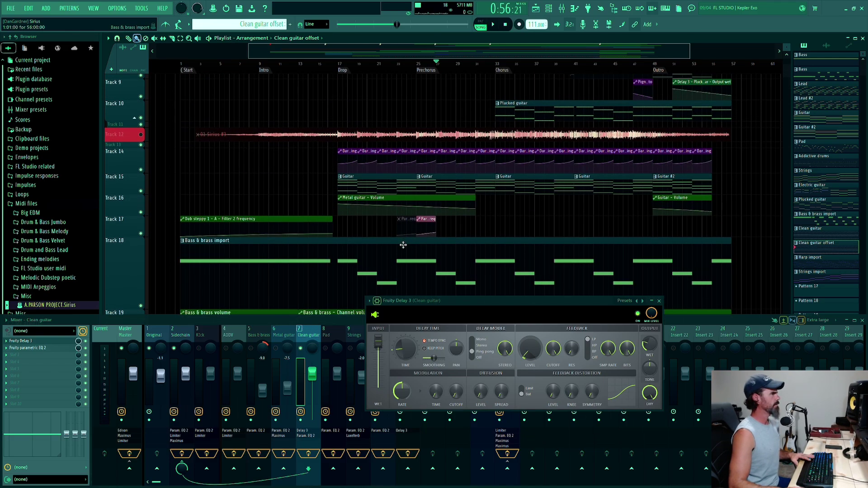
pyautogui.scroll(2, 324, 202)
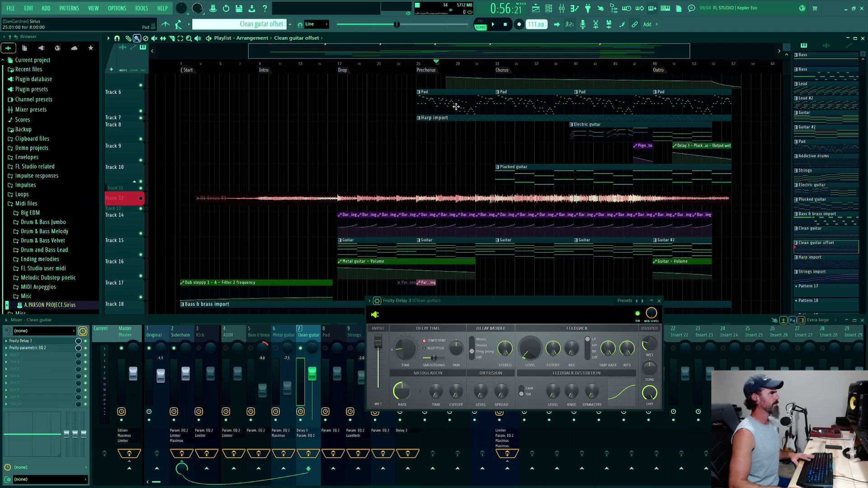
pyautogui.scroll(2, 378, 151)
pyautogui.scroll(-2, 380, 153)
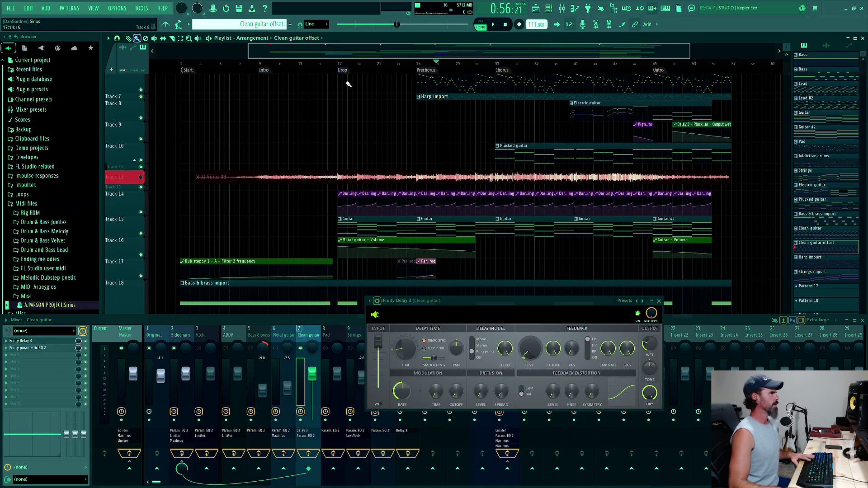
# Close Fruity Delay 3, unmute the Metal guitar mixer insert, and play the song from the Drop marker.
pyautogui.click(341, 64)
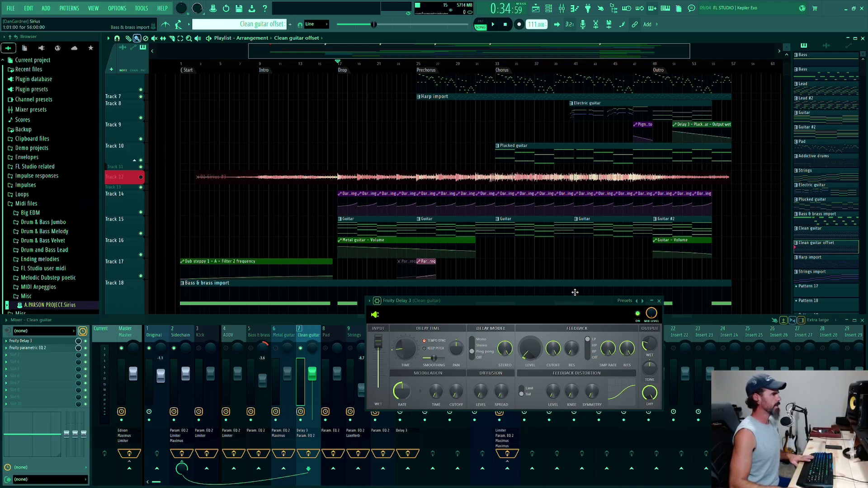
pyautogui.click(660, 301)
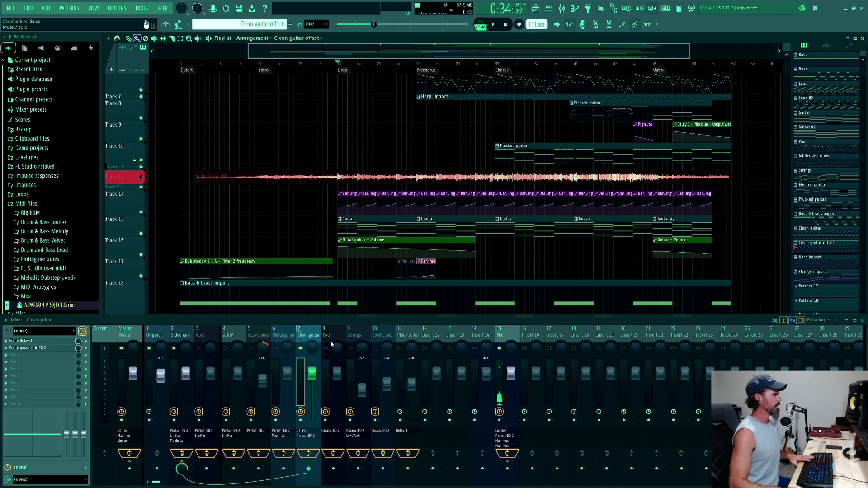
pyautogui.click(276, 348)
pyautogui.press('space')
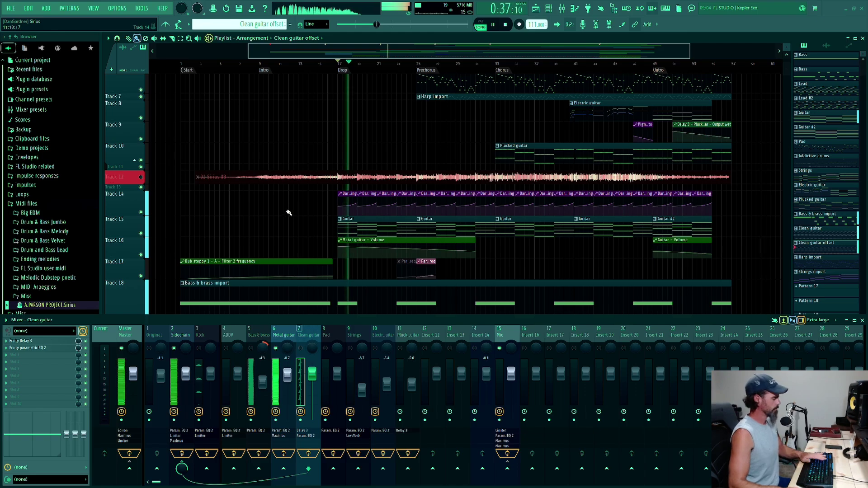
# Open the Pignose FullGain Xtra channel's FLEX instrument, stop playback, and examine its Essential Guitars preset selection.
pyautogui.press('F6')
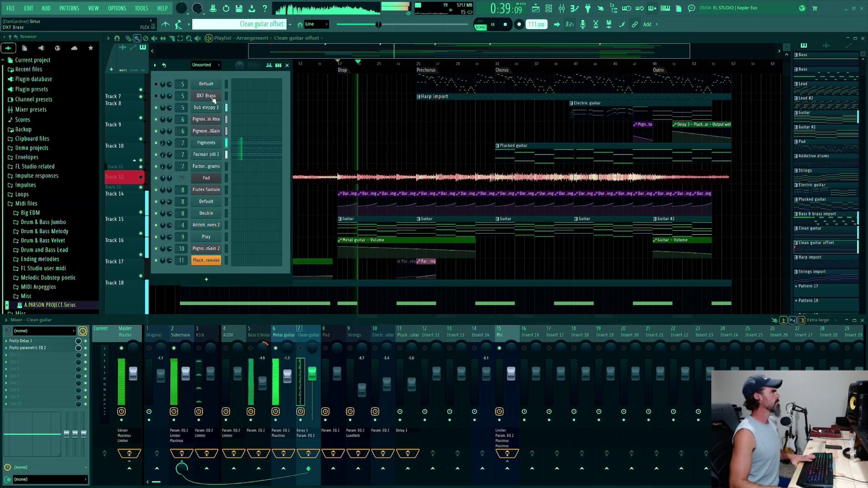
pyautogui.click(206, 121)
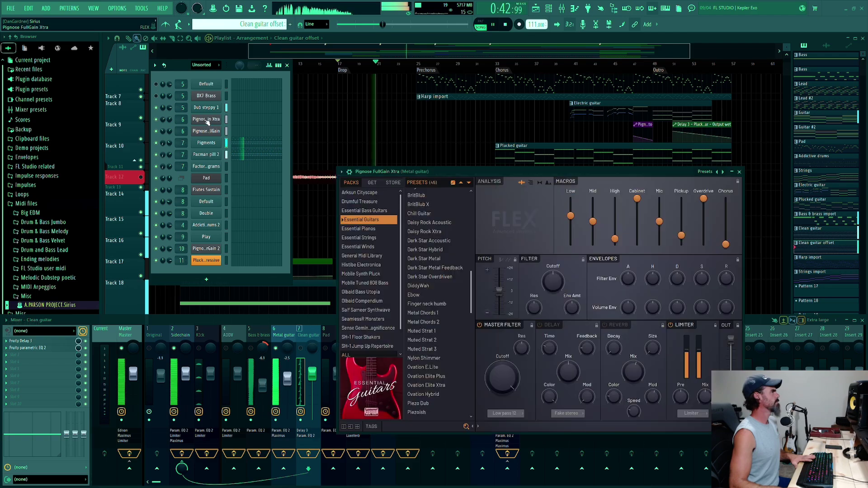
pyautogui.press('space')
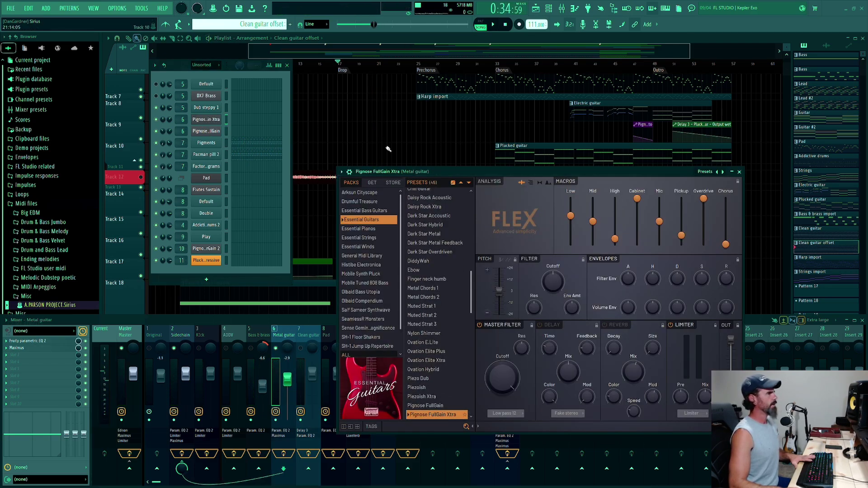
pyautogui.moveTo(519, 172); pyautogui.dragTo(550, 115)
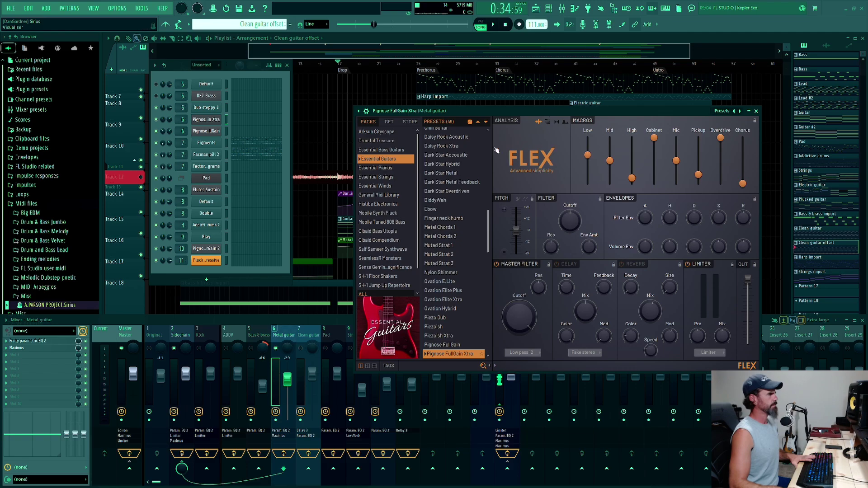
pyautogui.scroll(-3, 448, 271)
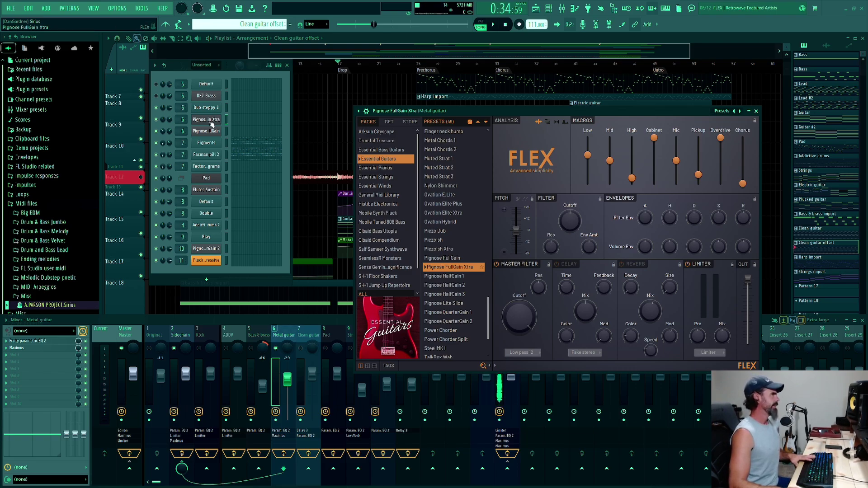
# Open the Guitar pattern in the piano roll and examine the notes of Pignose FullGain Xtra and Pignose FullGain.
pyautogui.moveTo(526, 113); pyautogui.dragTo(437, 315)
pyautogui.doubleClick(382, 218)
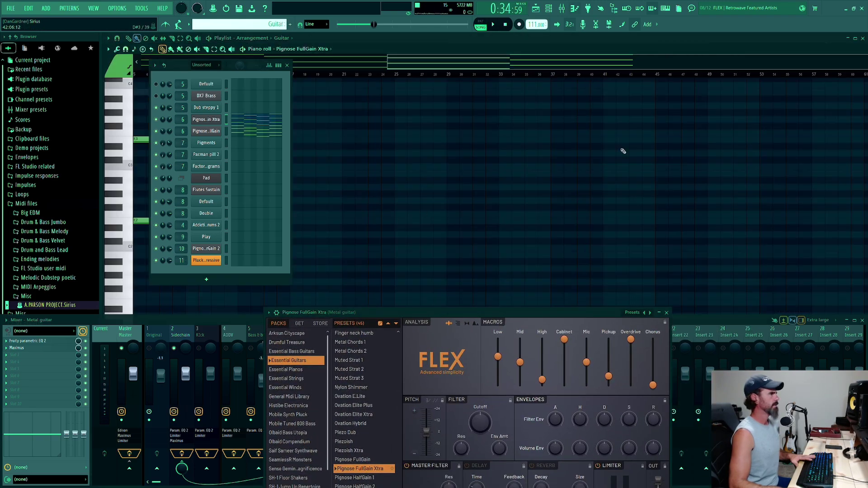
pyautogui.press('F6')
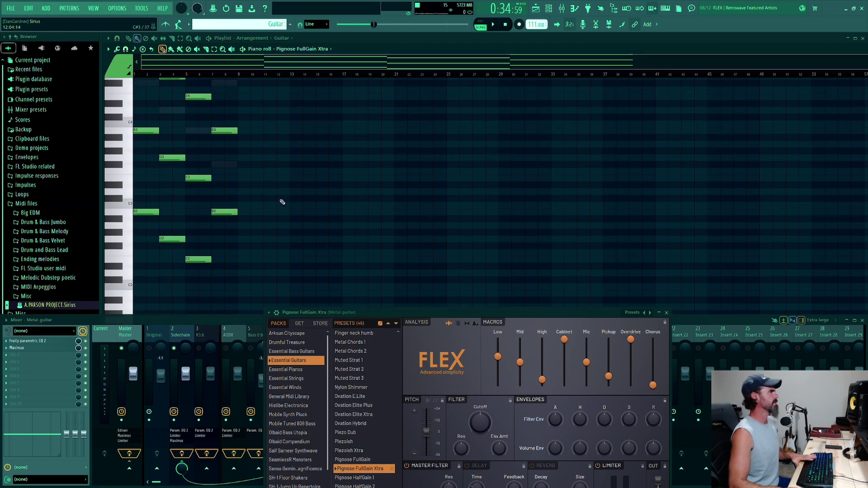
pyautogui.scroll(4, 282, 202)
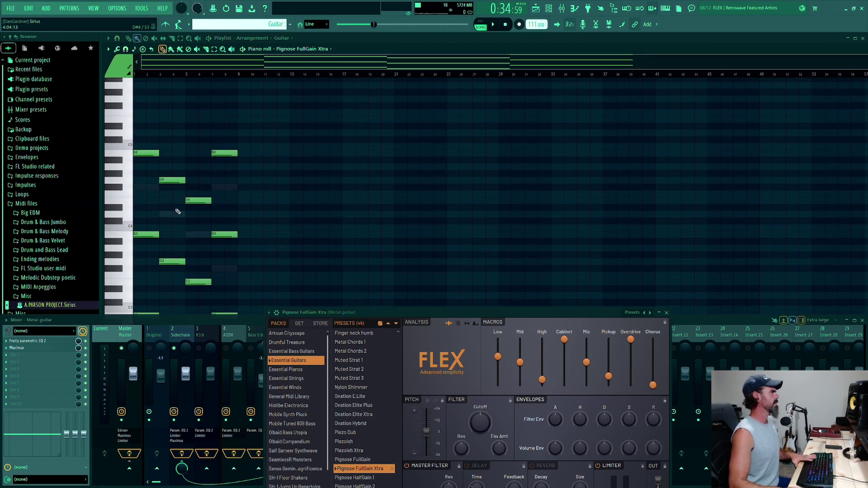
pyautogui.press('Up')
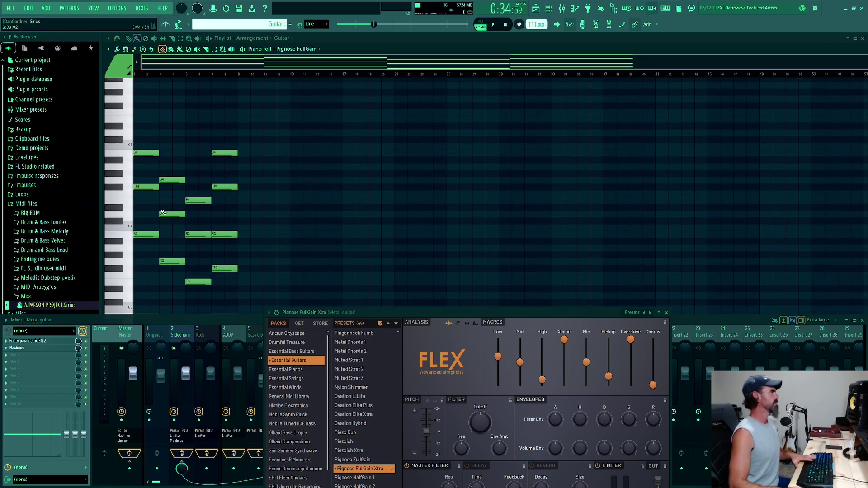
# Check which channels the Guitar pattern uses and switch the piano roll back to Pignose FullGain Xtra.
pyautogui.click(290, 49)
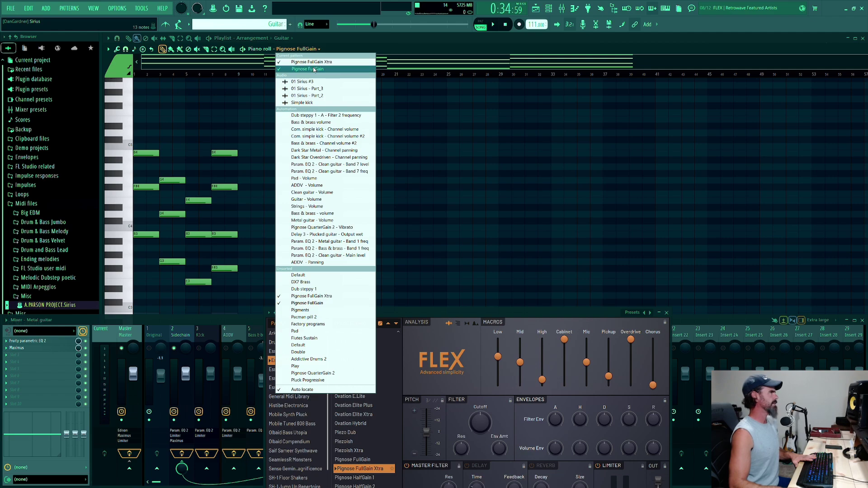
pyautogui.press('Escape')
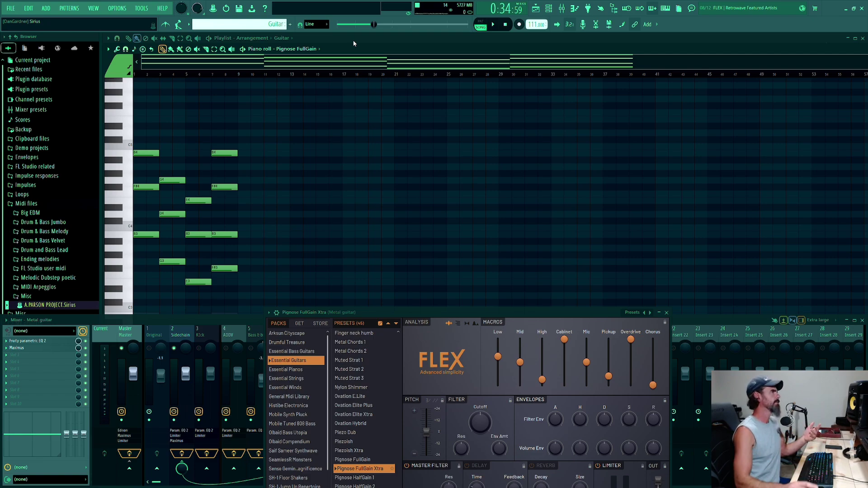
pyautogui.click(318, 49)
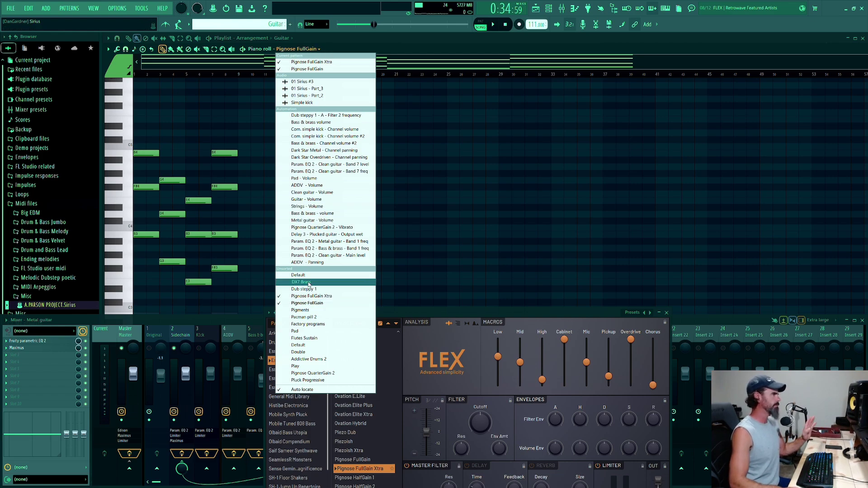
pyautogui.click(303, 297)
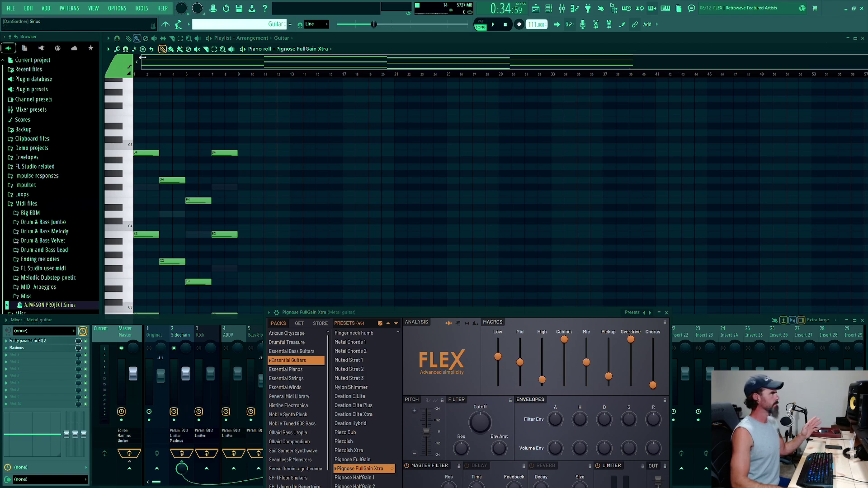
# Enlarge the first eight bars of the Pignose FullGain Xtra notes and play the song from the Drop to follow them.
pyautogui.moveTo(142, 64); pyautogui.dragTo(292, 75)
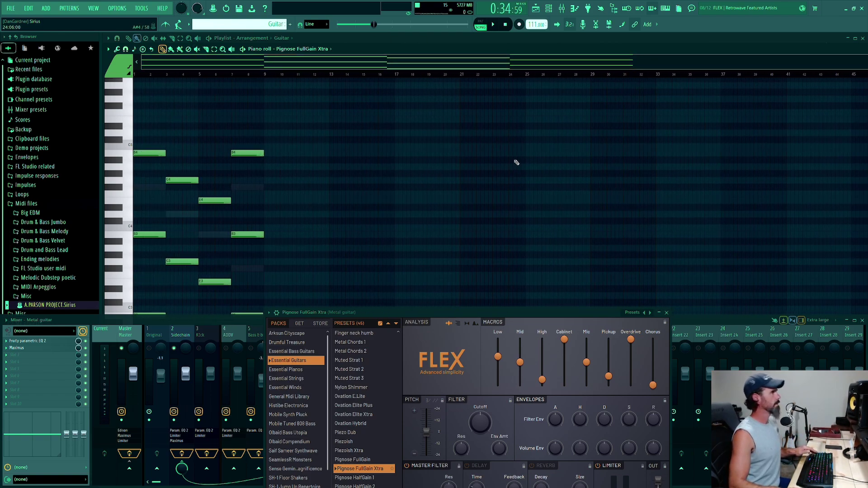
pyautogui.scroll(5, 515, 161)
pyautogui.moveTo(750, 60); pyautogui.dragTo(441, 70)
pyautogui.scroll(-3, 469, 64)
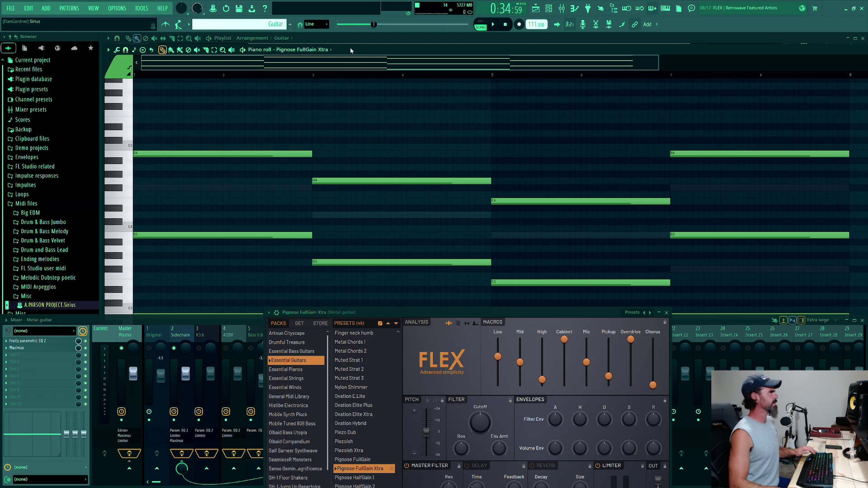
pyautogui.moveTo(351, 50); pyautogui.dragTo(350, 48)
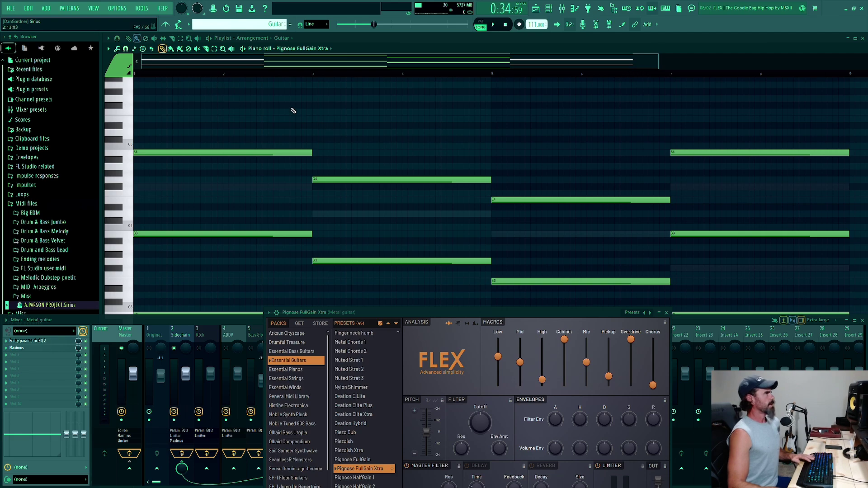
pyautogui.press('space')
pyautogui.scroll(-3, 274, 127)
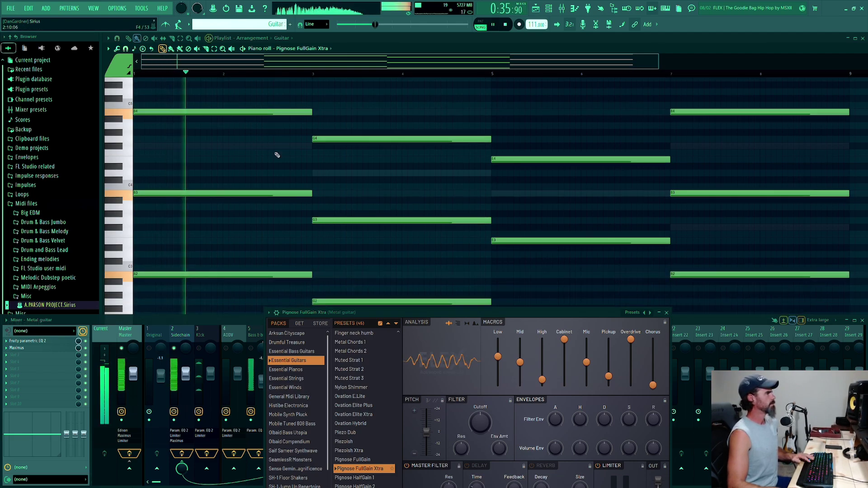
# Clear the mixer and FLEX window from view, follow the Pignose FullGain Xtra notes in the piano roll, and stop playback.
pyautogui.press('F9')
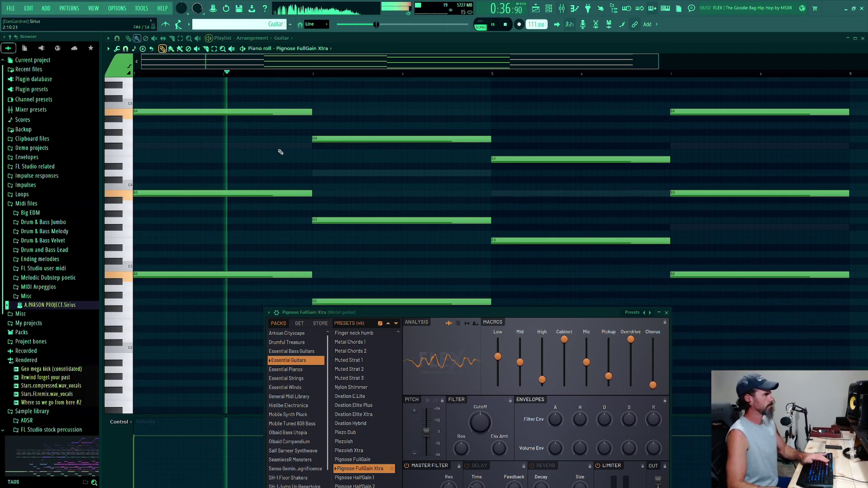
pyautogui.click(666, 313)
pyautogui.click(644, 342)
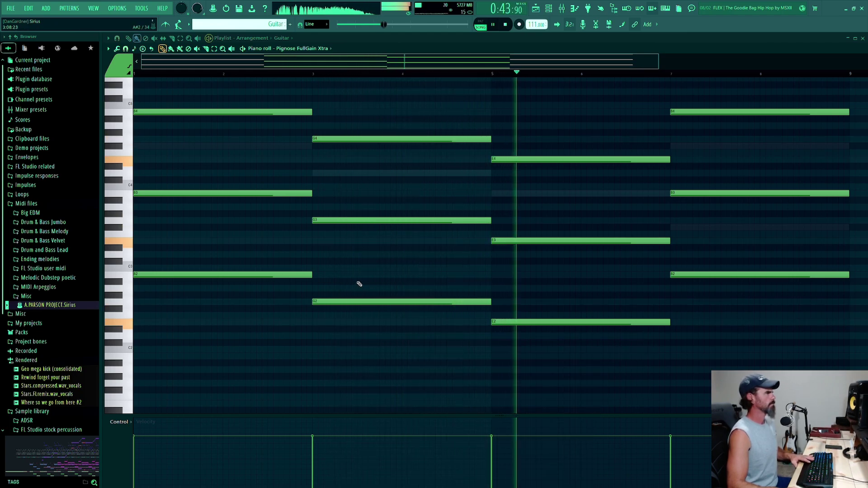
pyautogui.press('space')
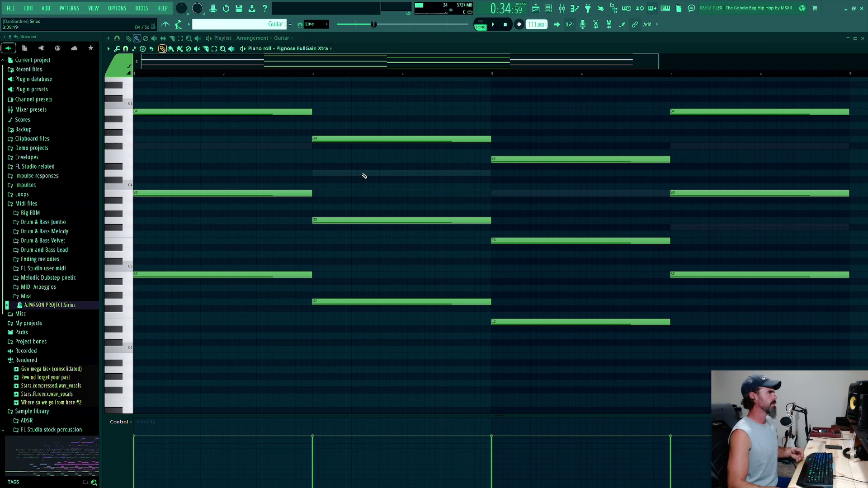
# Compare the Guitar pattern's Pignose FullGain and Pignose FullGain Xtra notes, leaving the piano roll on Pignose FullGain.
pyautogui.hotkey('ctrl', 'z')
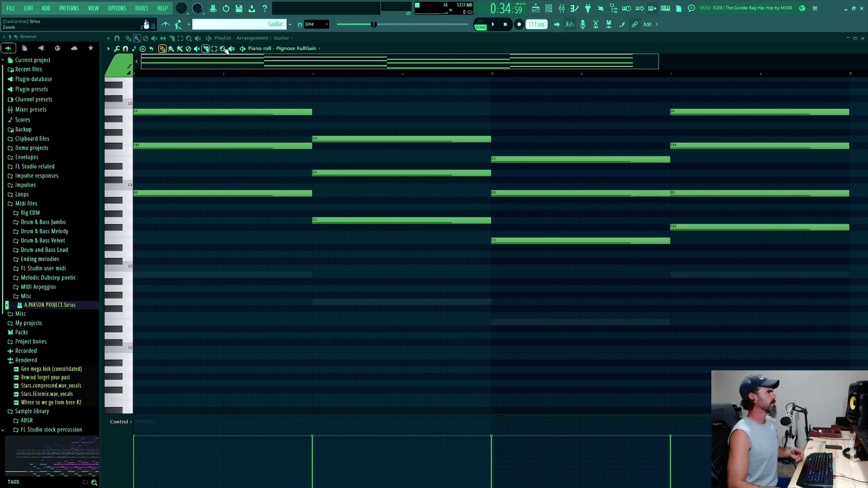
pyautogui.click(317, 49)
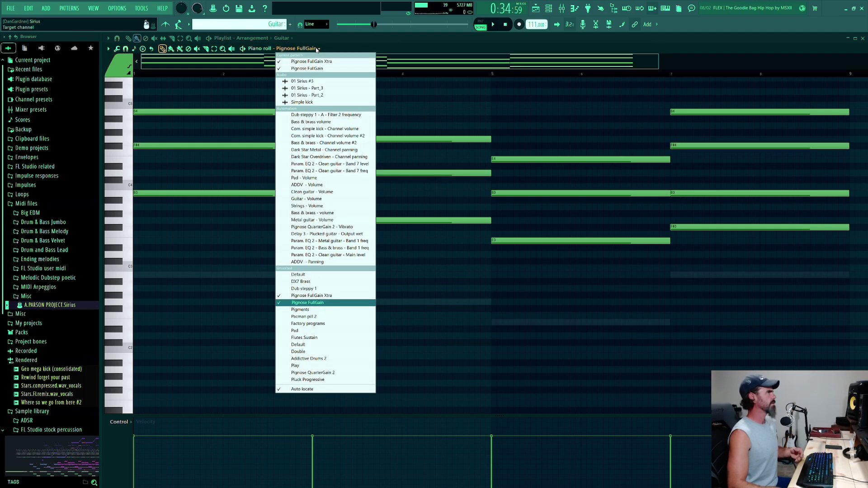
pyautogui.click(320, 61)
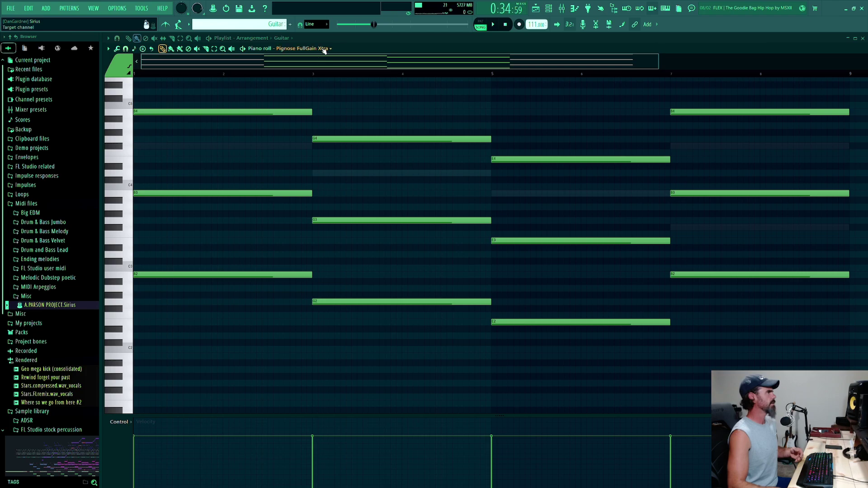
pyautogui.click(324, 49)
pyautogui.click(316, 70)
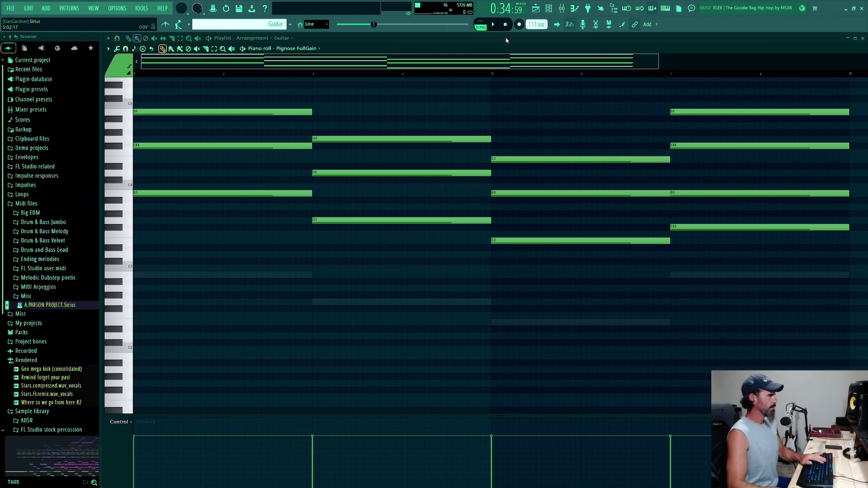
# Return to the playlist with the mixer shown and play the metal guitar from the Drop up to the Prechorus.
pyautogui.press('F5')
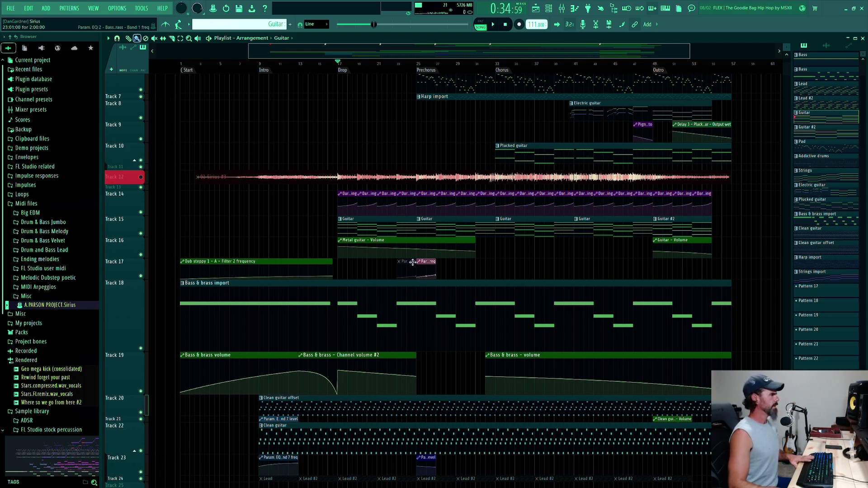
pyautogui.press('F9')
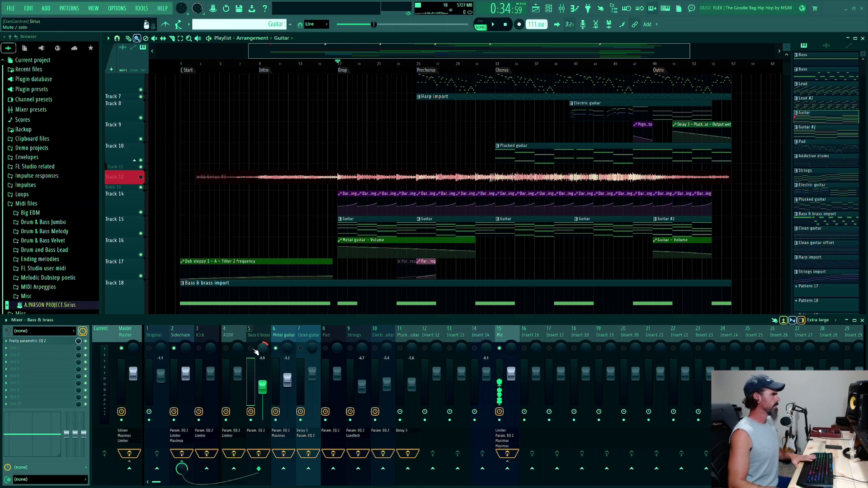
pyautogui.press('space')
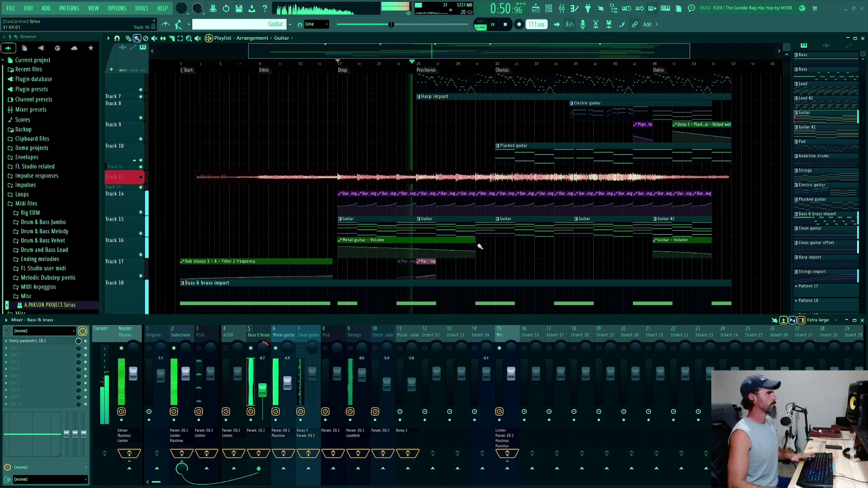
pyautogui.press('space')
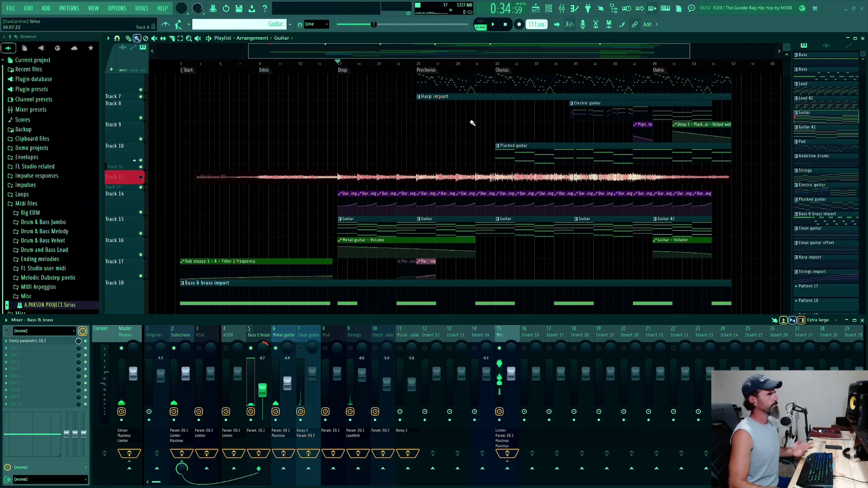
# Solo the Pad mixer track and briefly play the song from the Prechorus.
pyautogui.scroll(-2, 425, 167)
pyautogui.scroll(-4, 423, 172)
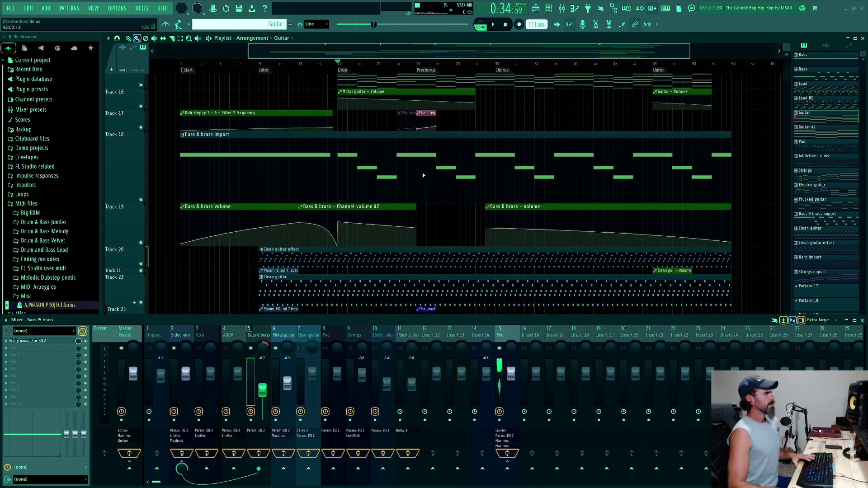
pyautogui.scroll(10, 422, 173)
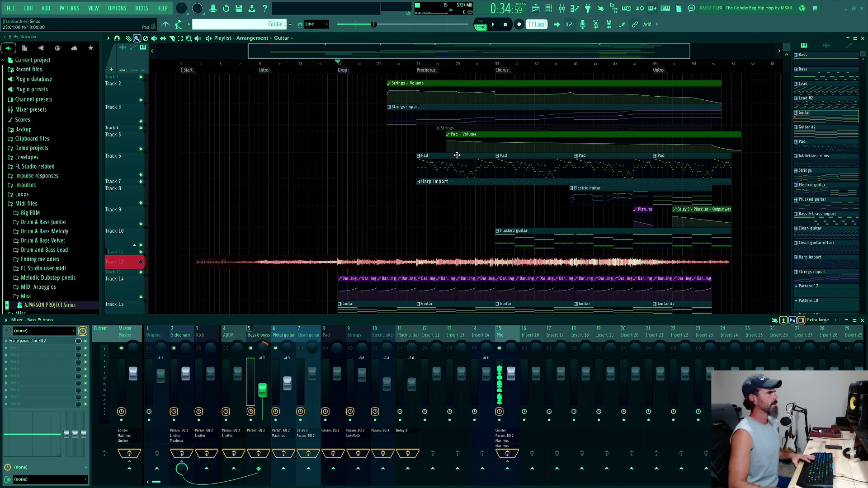
pyautogui.click(419, 65)
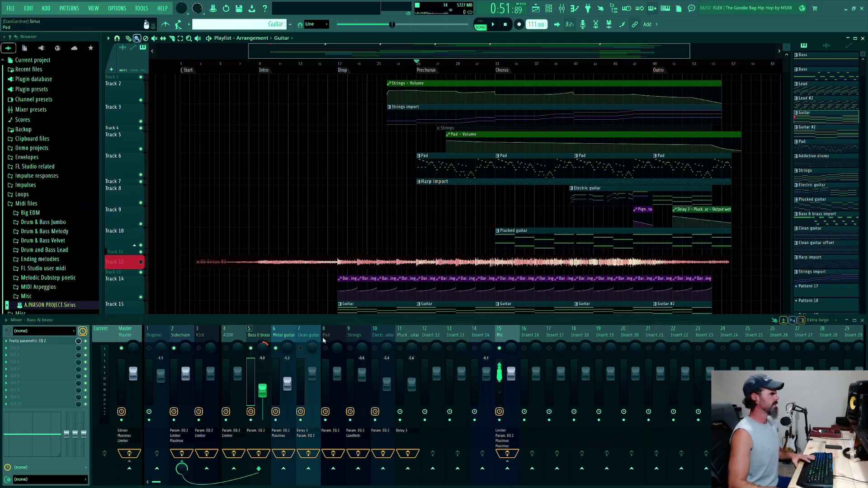
pyautogui.click(331, 348)
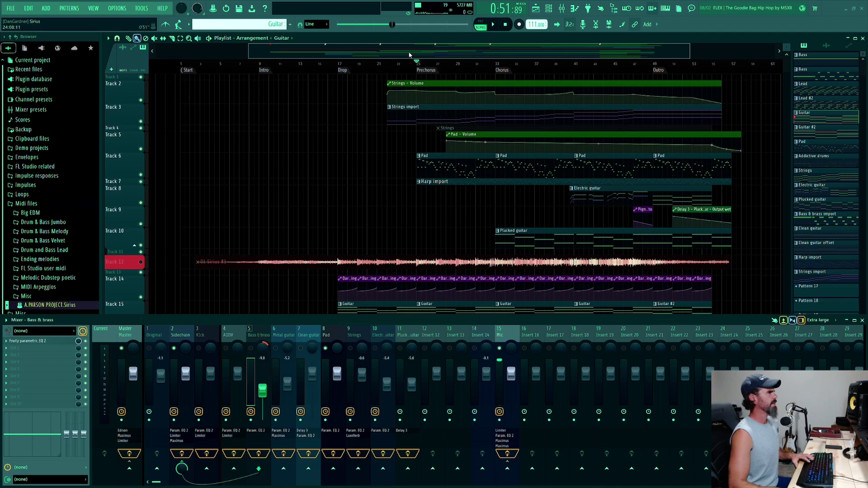
pyautogui.press('space')
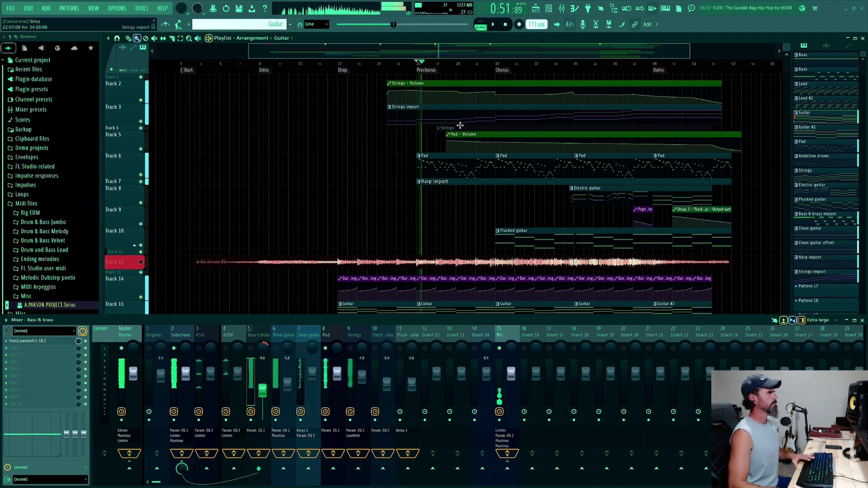
pyautogui.press('space')
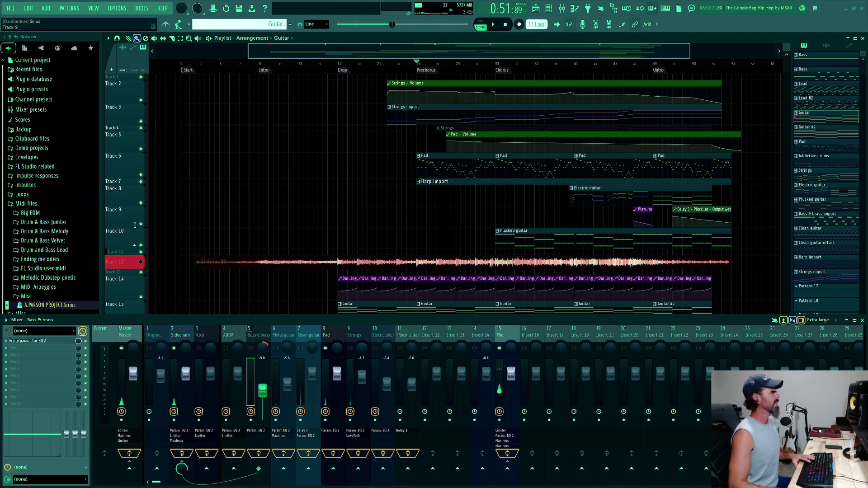
# Enlarge Track 7, mute the Pad clips on Track 6, and audition the Harp import clip from the Prechorus.
pyautogui.click(141, 181)
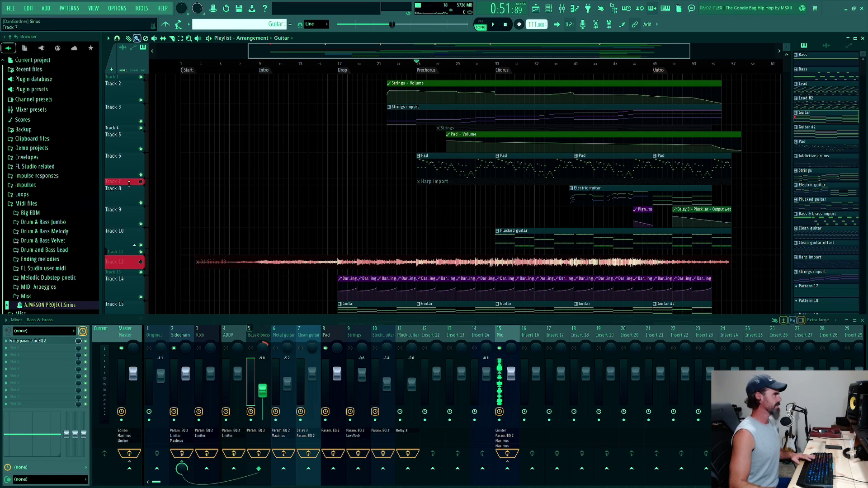
pyautogui.moveTo(129, 183); pyautogui.dragTo(129, 208)
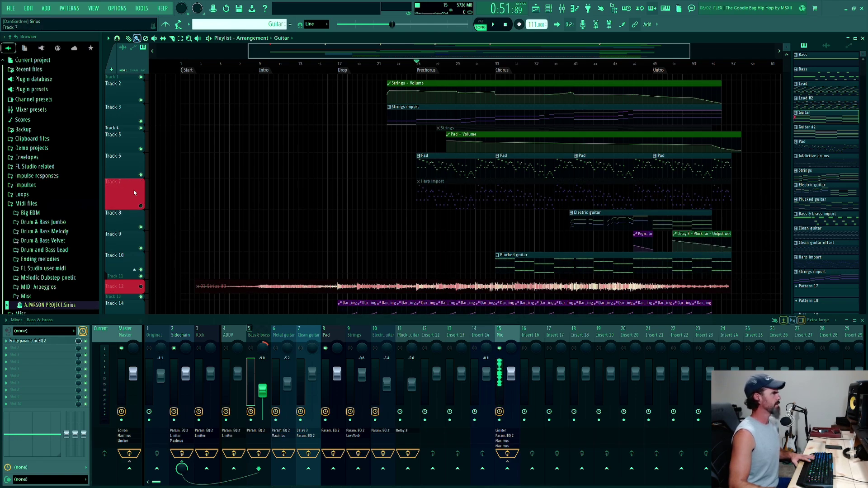
pyautogui.click(141, 175)
pyautogui.click(142, 207)
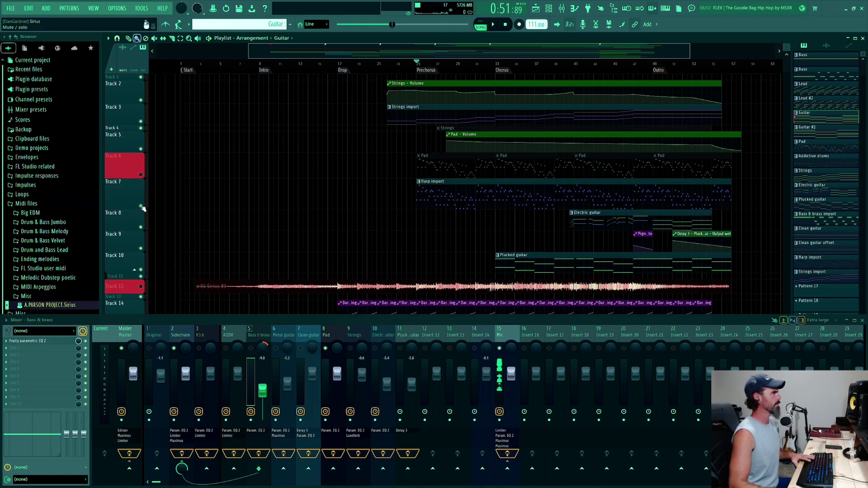
pyautogui.press('space')
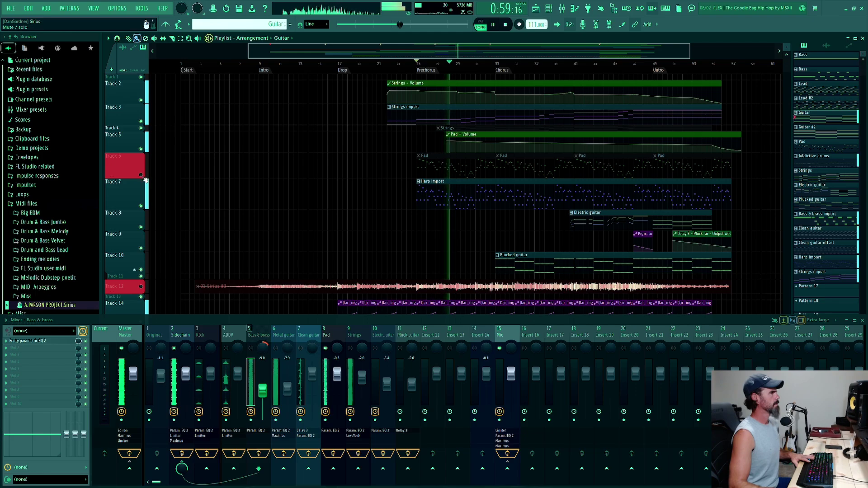
pyautogui.press('space')
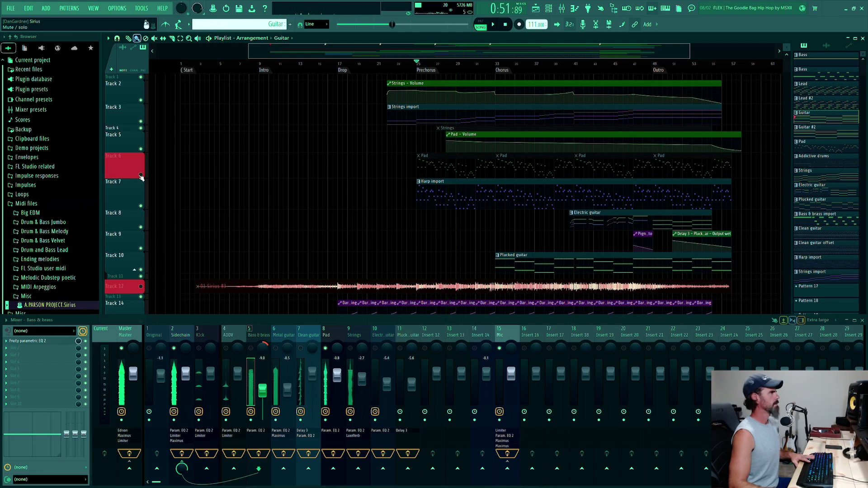
# Unmute Track 6, mute the Harp import on Track 7, and play the Pad pattern from the Prechorus.
pyautogui.click(141, 175)
pyautogui.click(142, 178)
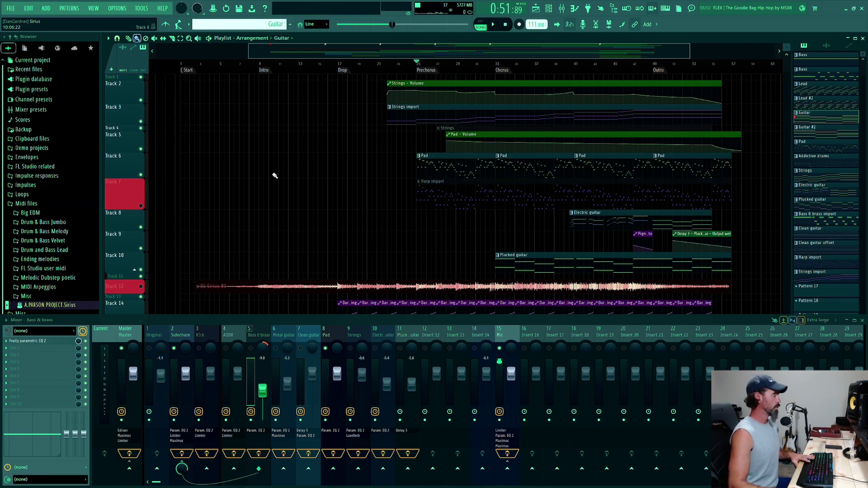
pyautogui.press('space')
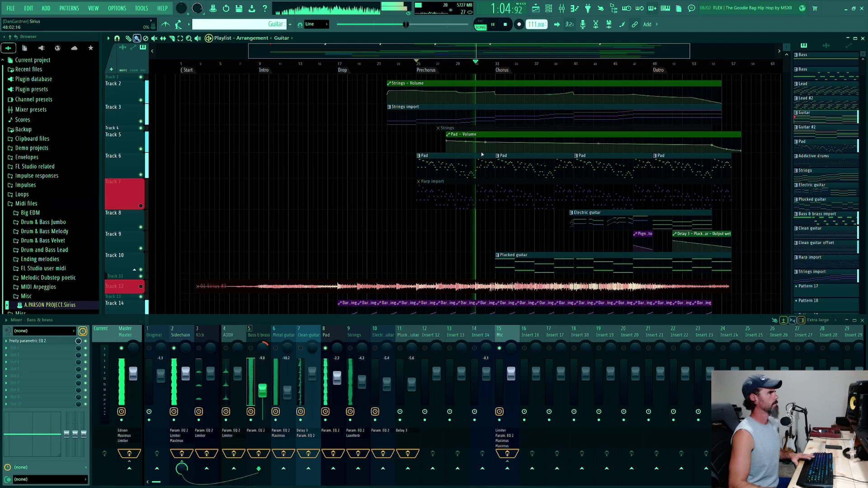
pyautogui.press('space')
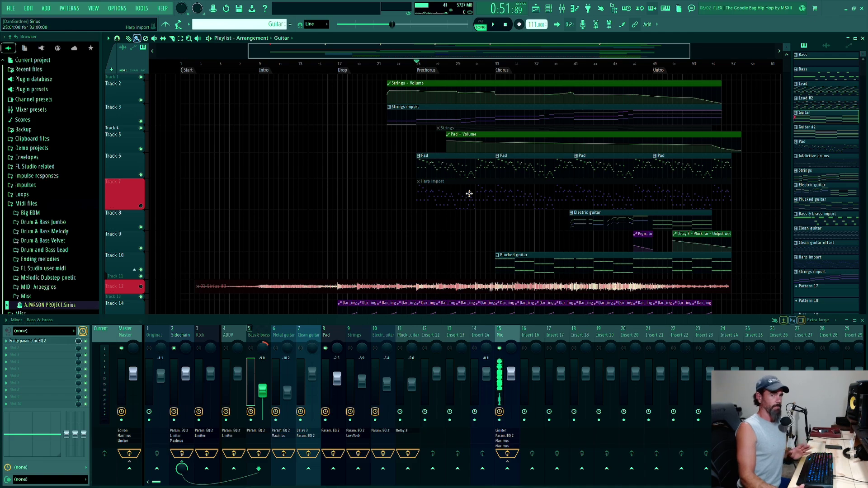
# Select the Harp import pattern and shrink Track 7 back to a thin row.
pyautogui.click(433, 184)
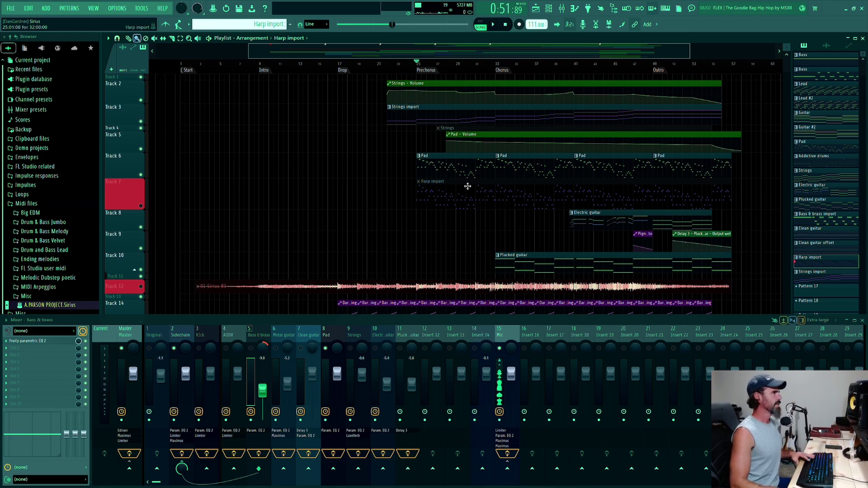
pyautogui.moveTo(126, 209); pyautogui.dragTo(133, 188)
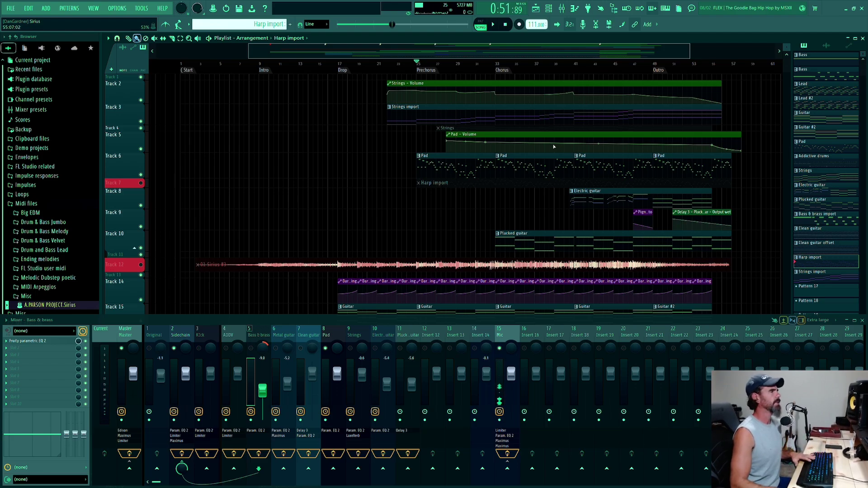
# Solo the ADDV mixer track and play the Addictive drums clip from the Prechorus.
pyautogui.scroll(-6, 480, 181)
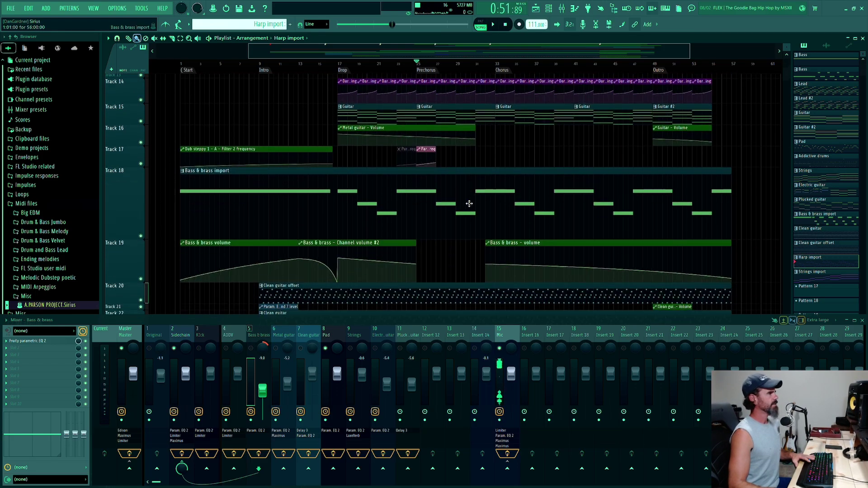
pyautogui.scroll(-3, 468, 205)
pyautogui.scroll(-2, 467, 211)
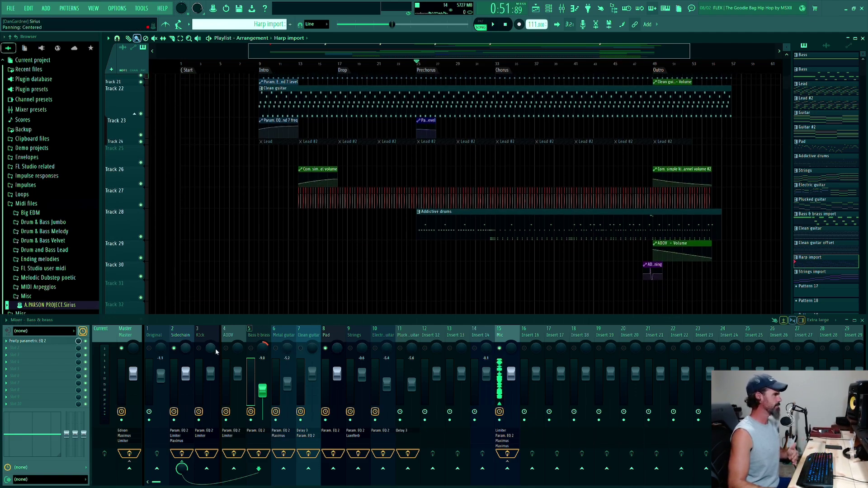
pyautogui.click(227, 349)
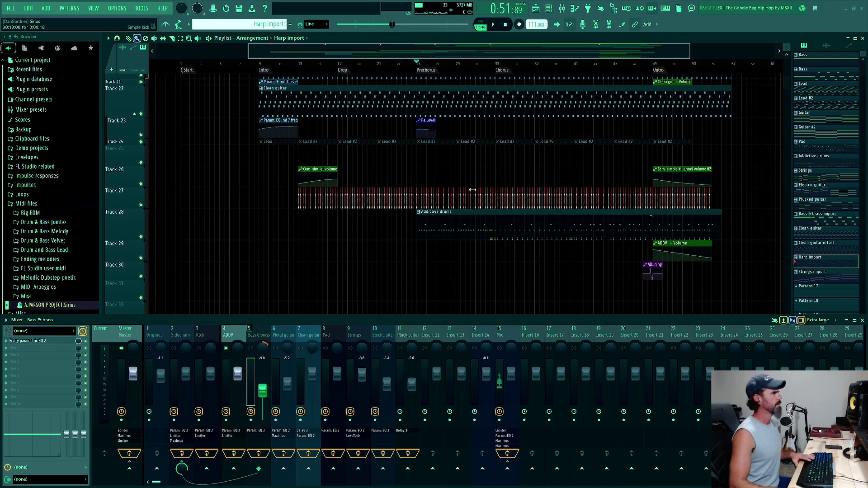
pyautogui.press('space')
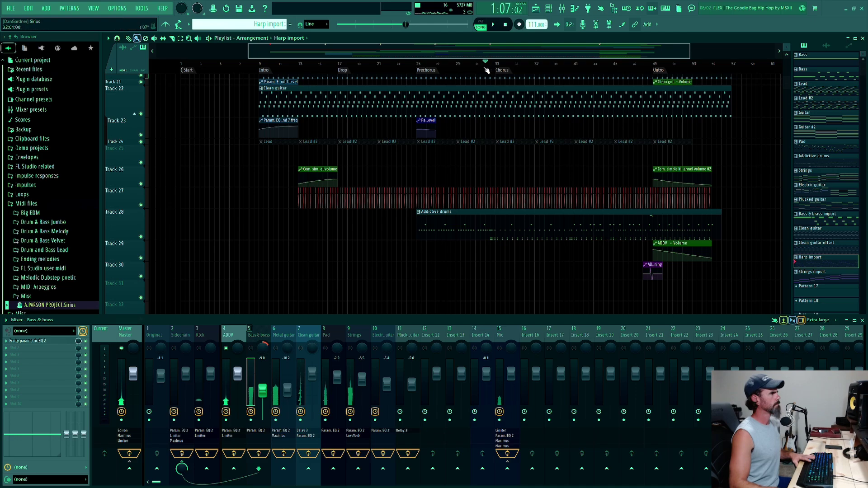
# Audition the soloed Addictive drums from bar 32 before the Chorus and from bar 47 into the Outro.
pyautogui.click(486, 68)
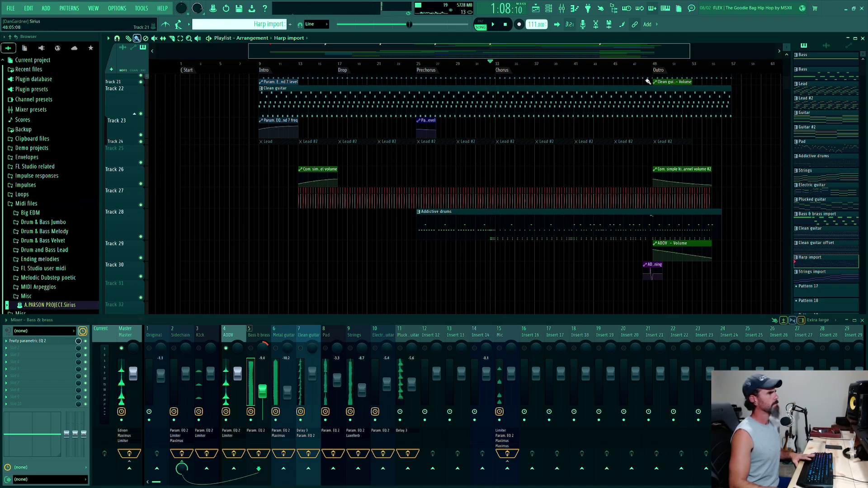
pyautogui.press('space')
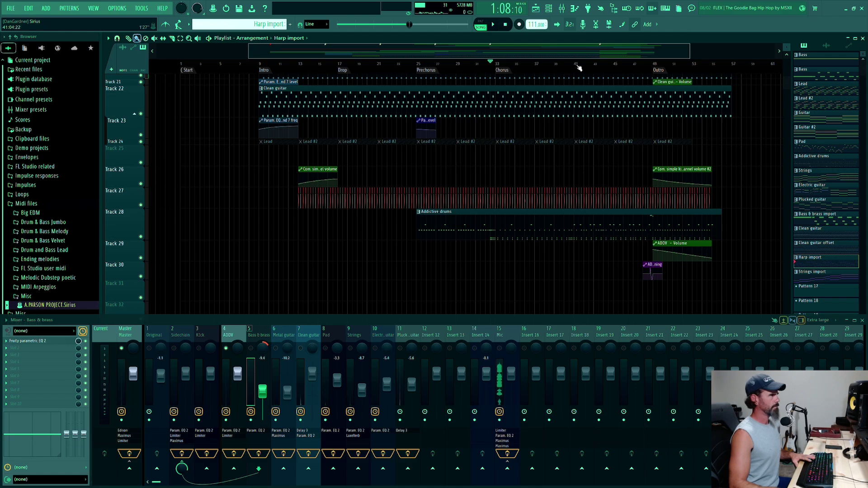
pyautogui.click(556, 67)
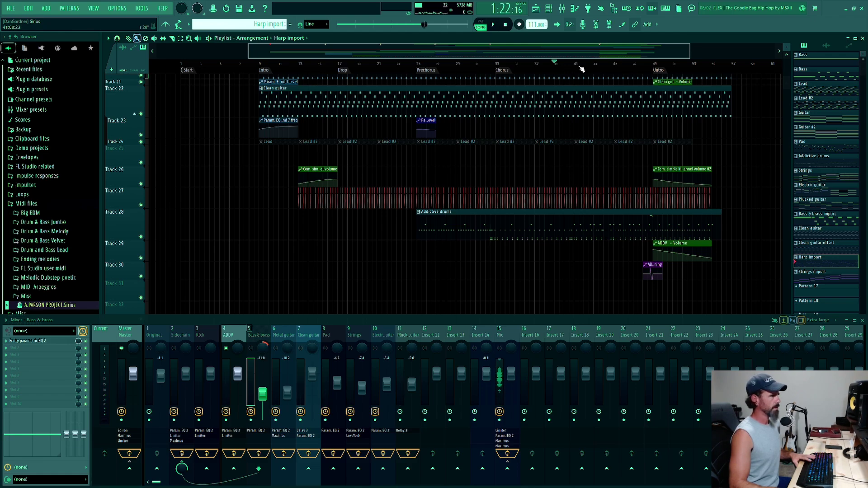
pyautogui.click(577, 66)
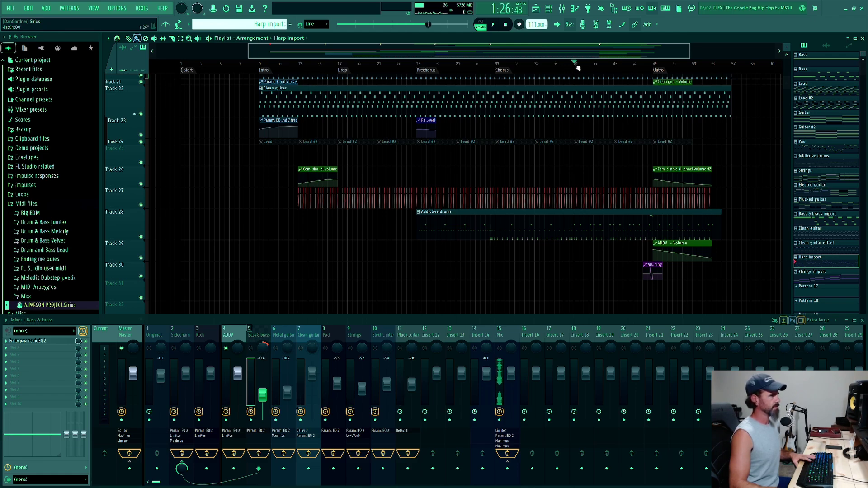
pyautogui.click(650, 67)
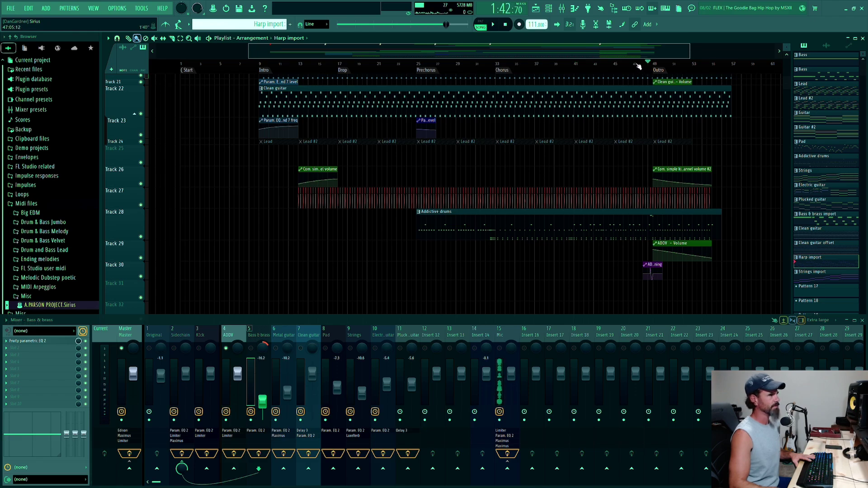
pyautogui.click(637, 67)
pyautogui.press('space')
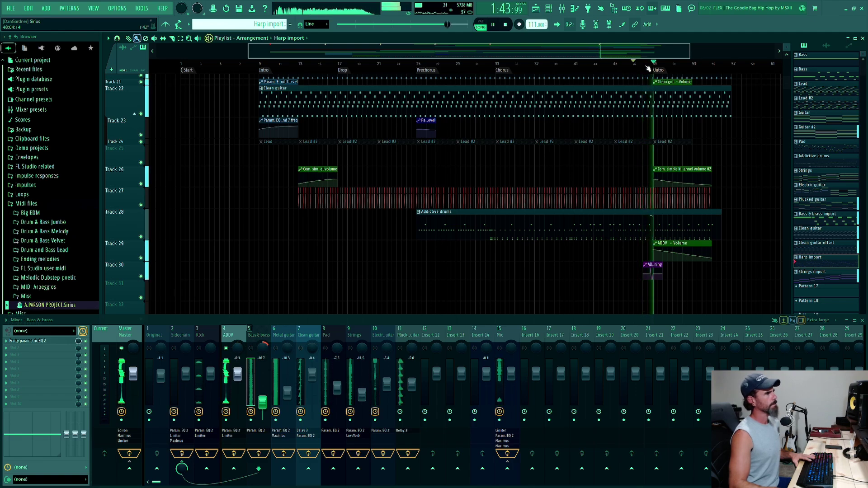
pyautogui.press('space')
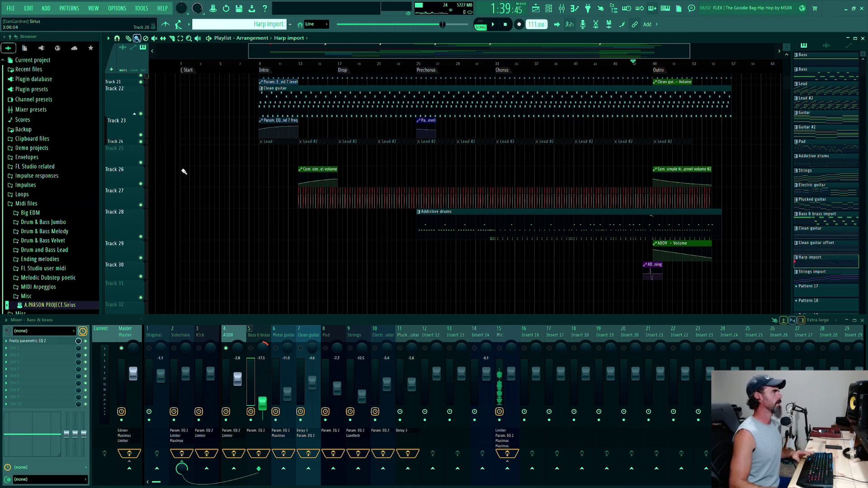
# Show the channel rack, open the Addictive Drums 2 plugin, and move its window aside to uncover the playlist clips.
pyautogui.scroll(5, 471, 178)
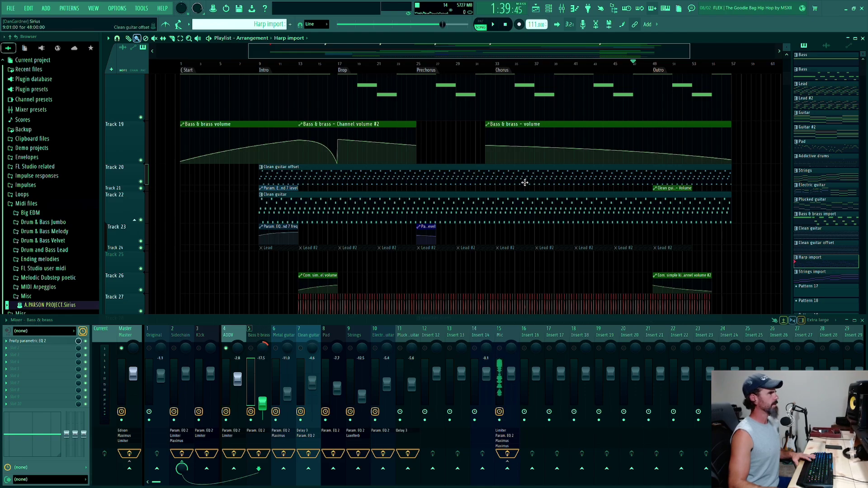
pyautogui.scroll(5, 547, 190)
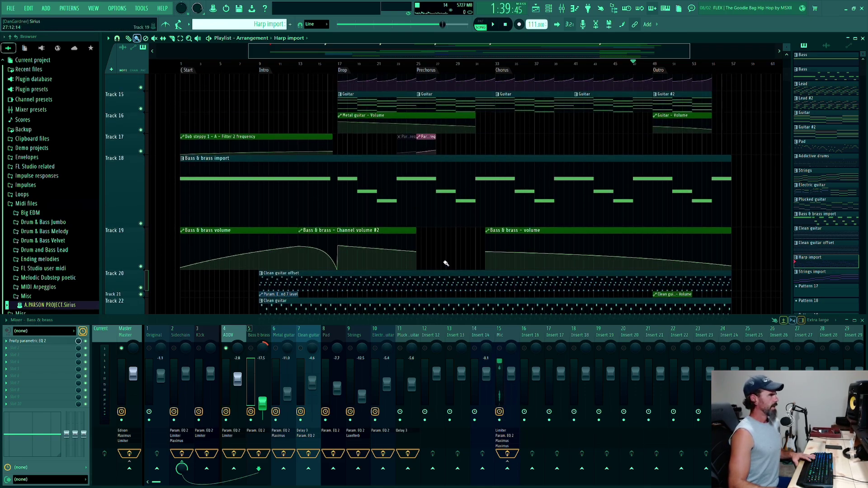
pyautogui.scroll(10, 445, 256)
pyautogui.scroll(-10, 448, 246)
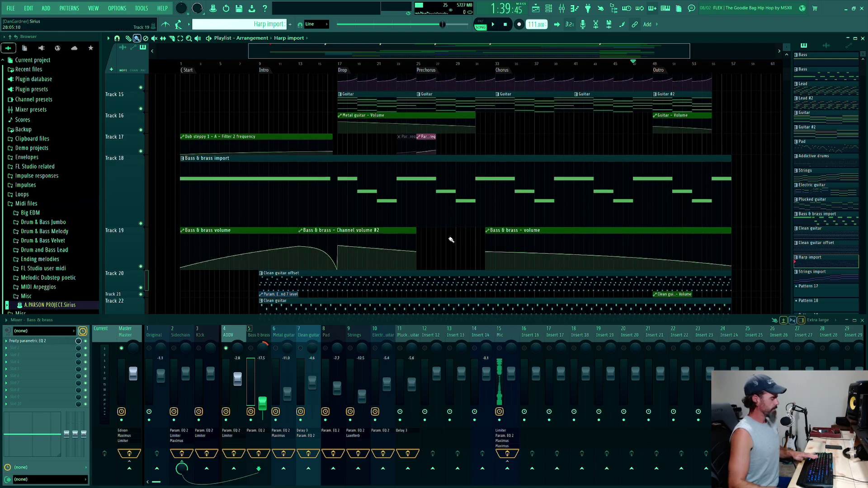
pyautogui.press('F6')
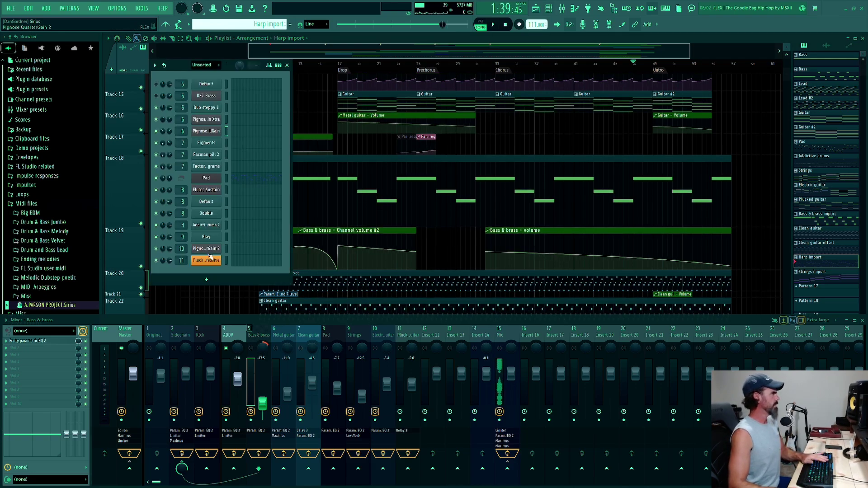
pyautogui.click(207, 225)
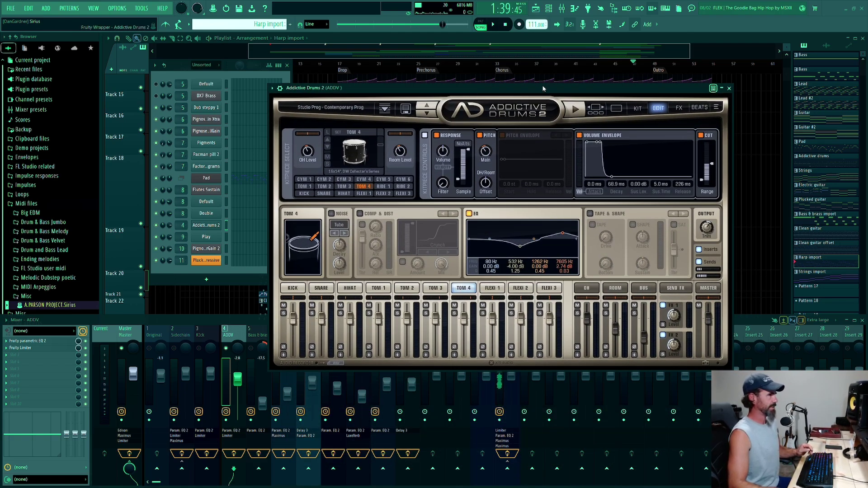
pyautogui.moveTo(543, 89); pyautogui.dragTo(304, 73)
# Open the Addictive drums clip in the piano roll, clear the windows covering it, and view the pattern's early drum notes.
pyautogui.scroll(5, 613, 207)
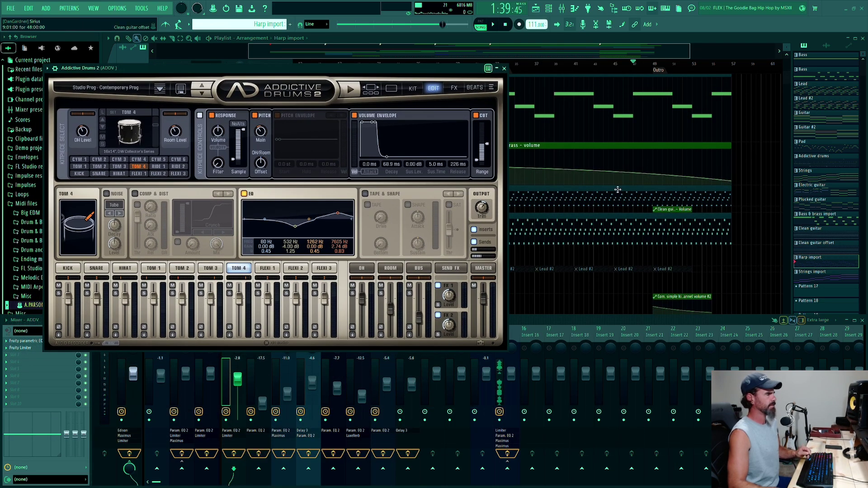
pyautogui.doubleClick(561, 192)
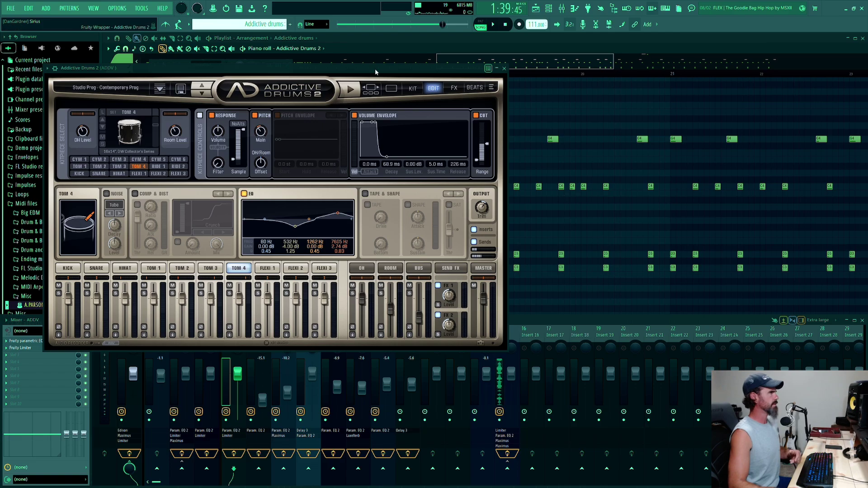
pyautogui.moveTo(373, 68); pyautogui.dragTo(584, 306)
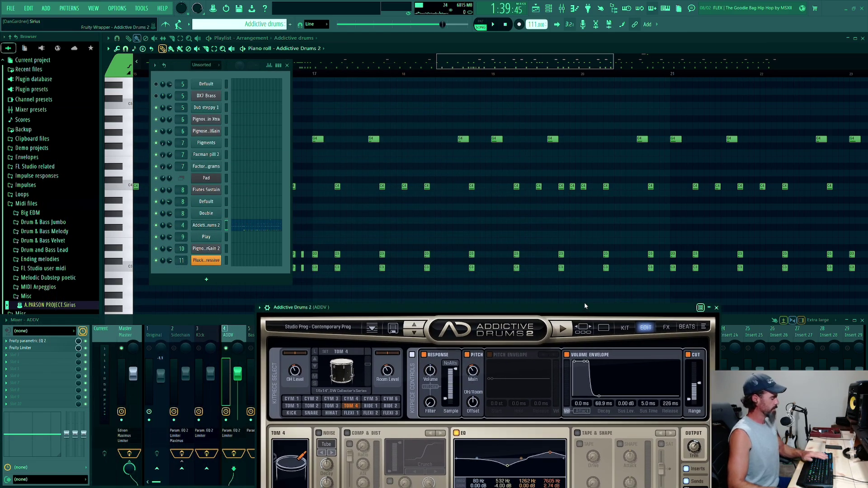
pyautogui.press('F6')
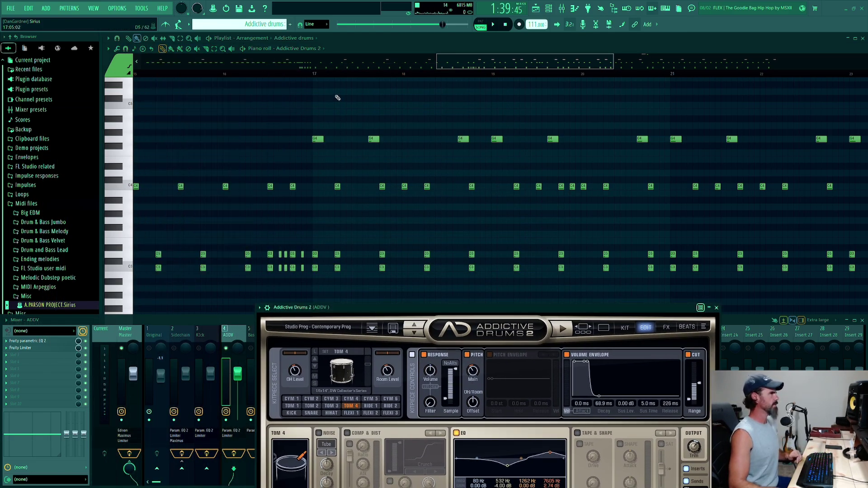
pyautogui.click(338, 65)
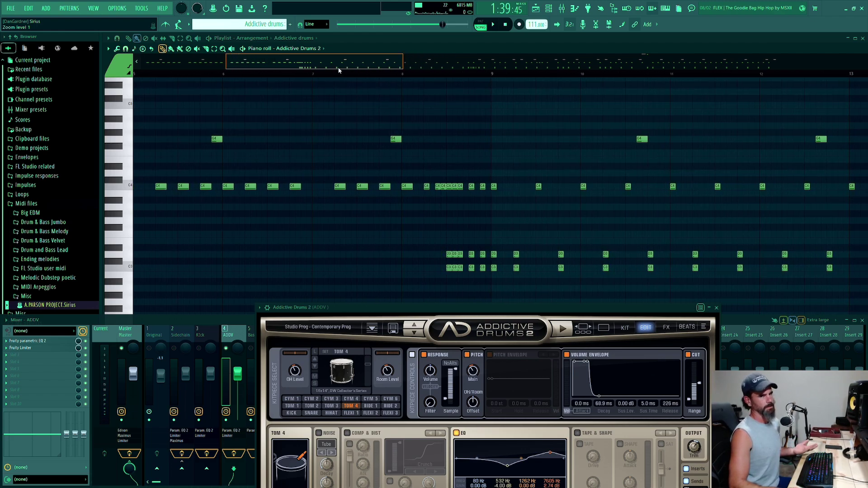
pyautogui.moveTo(338, 70); pyautogui.dragTo(288, 64)
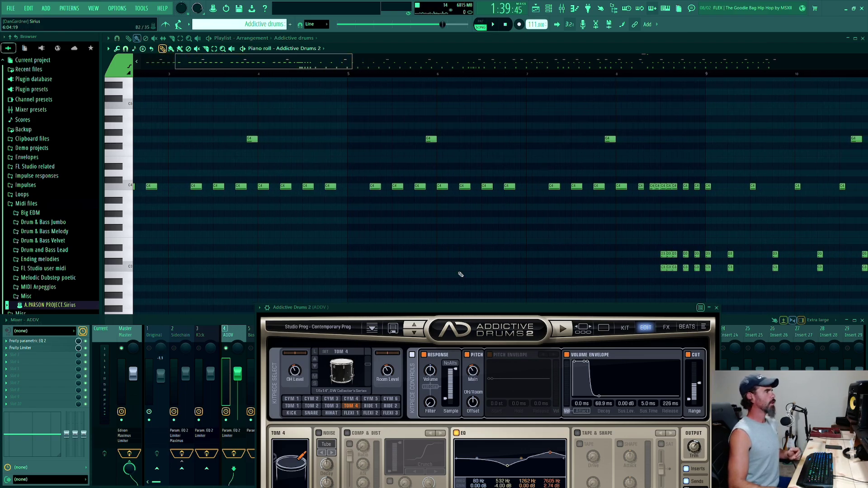
# Bring the full Addictive Drums 2 window back into view and play the drums from bar 47.
pyautogui.moveTo(466, 313); pyautogui.dragTo(446, 118)
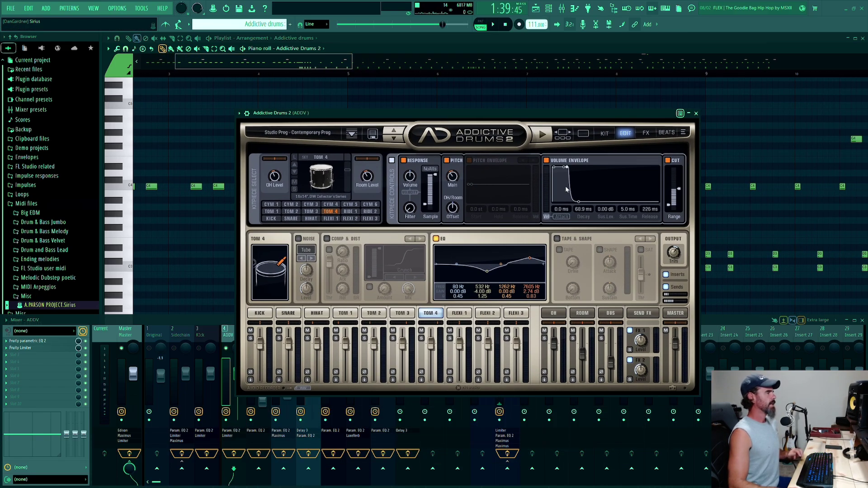
pyautogui.press('space')
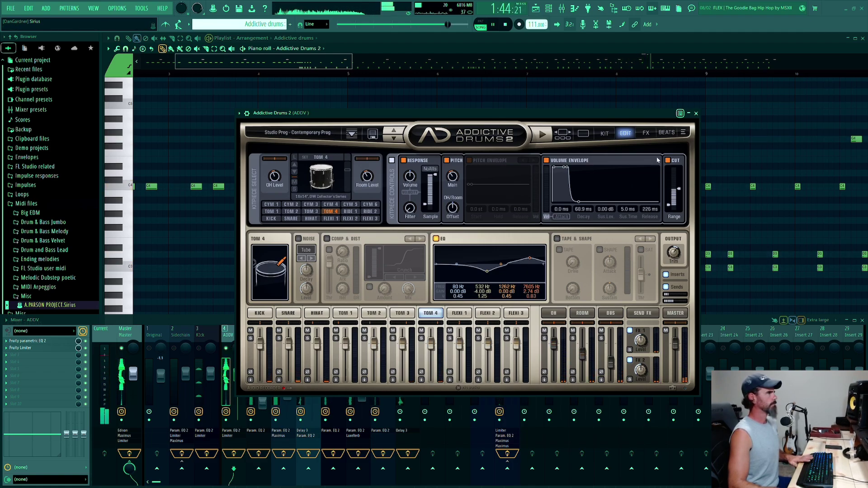
pyautogui.press('space')
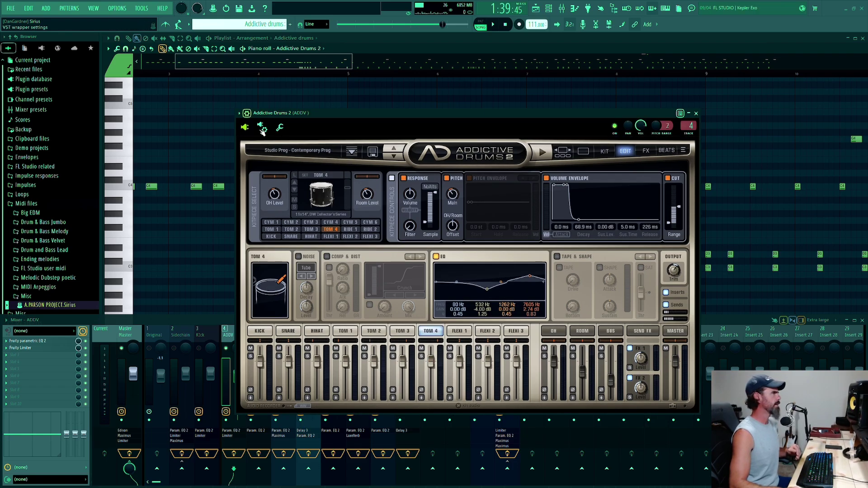
# Show the Addictive Drums 2 wrapper's Settings page and its Processing page with the output connections, return to the plugin interface, and close it.
pyautogui.click(248, 114)
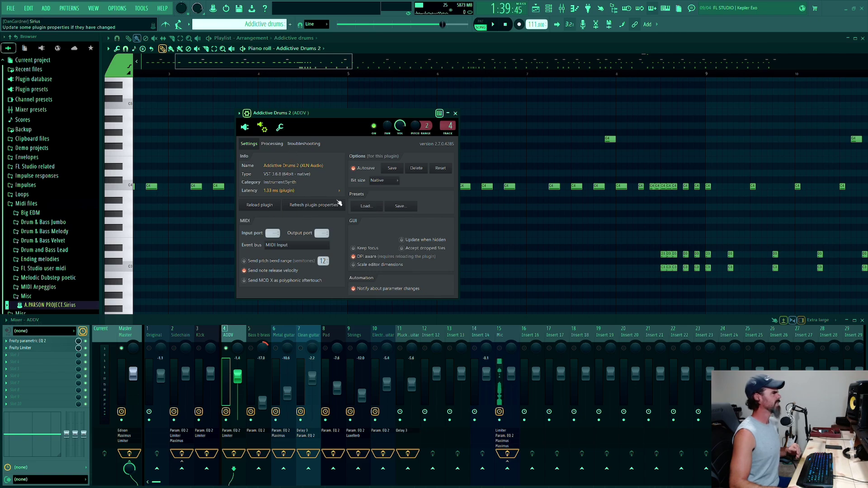
pyautogui.click(273, 144)
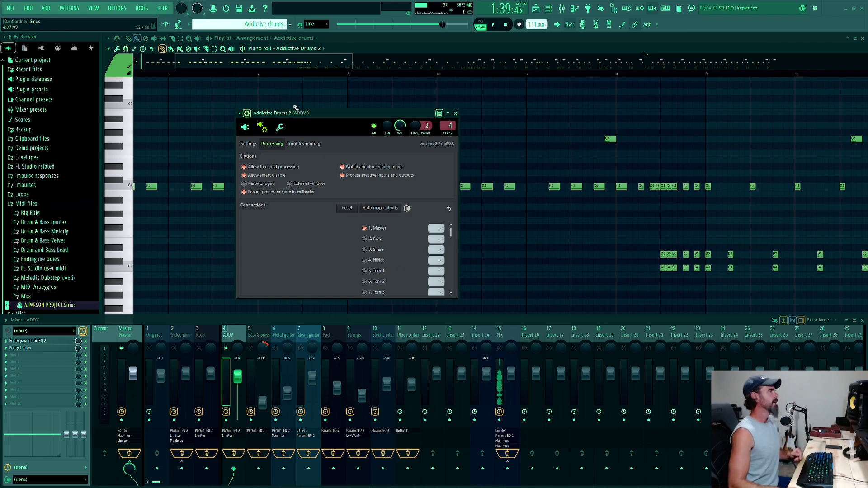
pyautogui.click(247, 128)
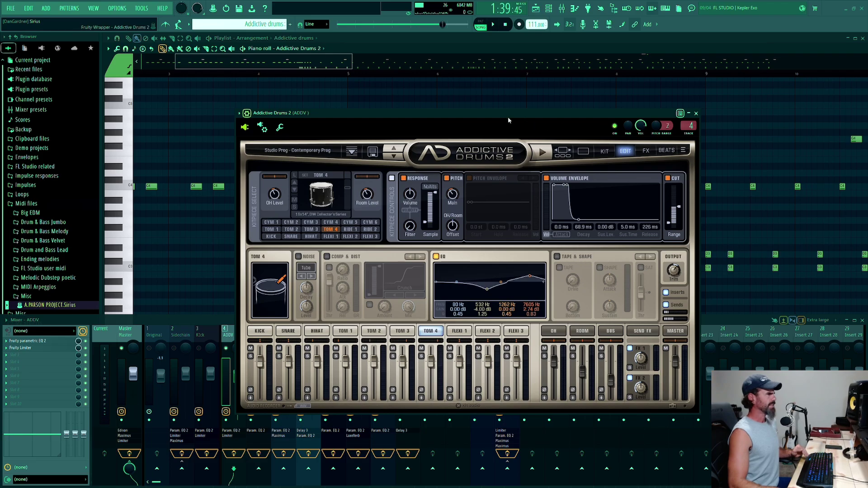
pyautogui.moveTo(520, 115); pyautogui.dragTo(536, 158)
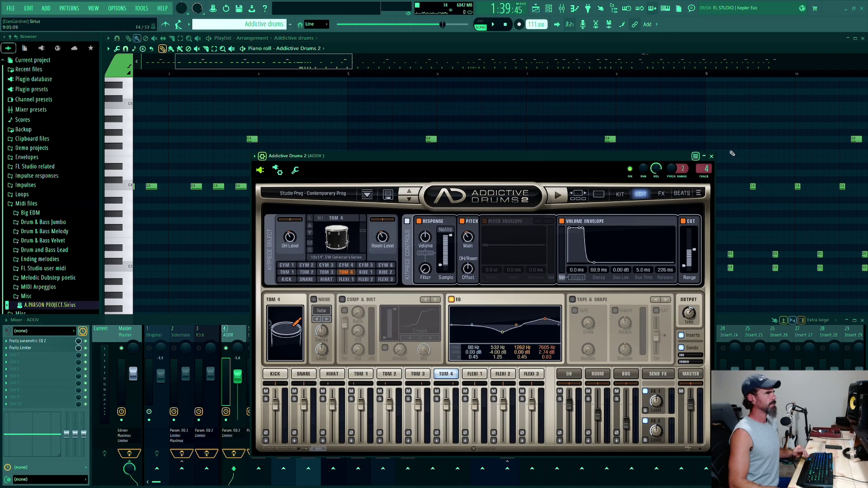
pyautogui.click(712, 157)
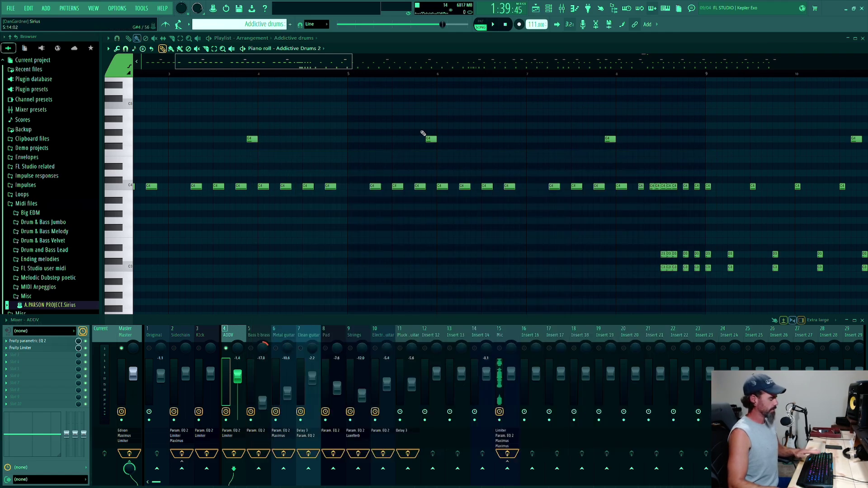
# Return to the playlist, solo the Strings mixer track, and play the Strings import clip from bar 22.
pyautogui.press('F7')
pyautogui.scroll(6, 427, 158)
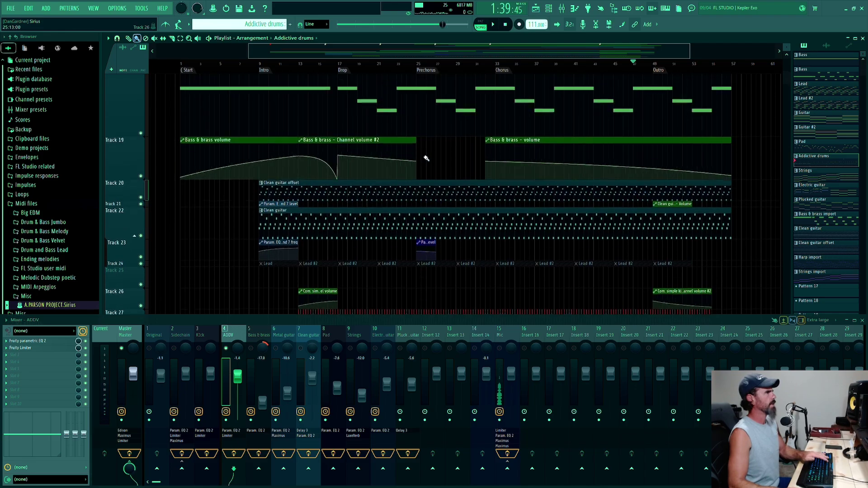
pyautogui.scroll(10, 426, 156)
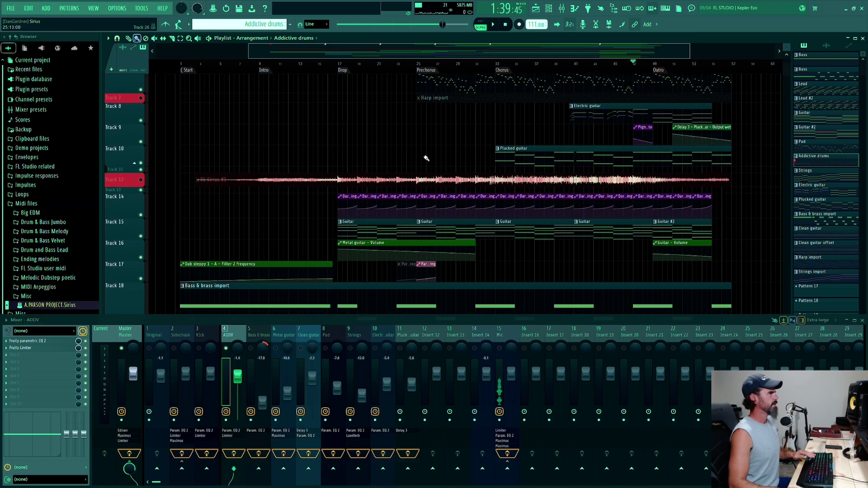
pyautogui.click(387, 65)
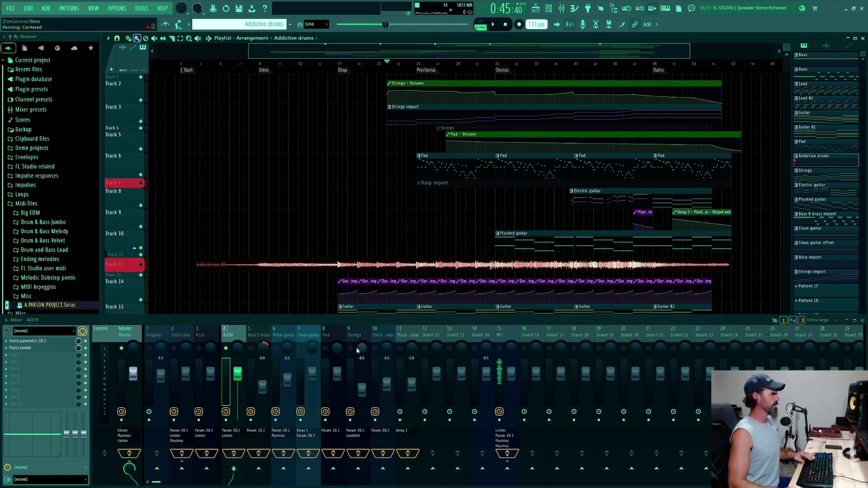
pyautogui.click(355, 350)
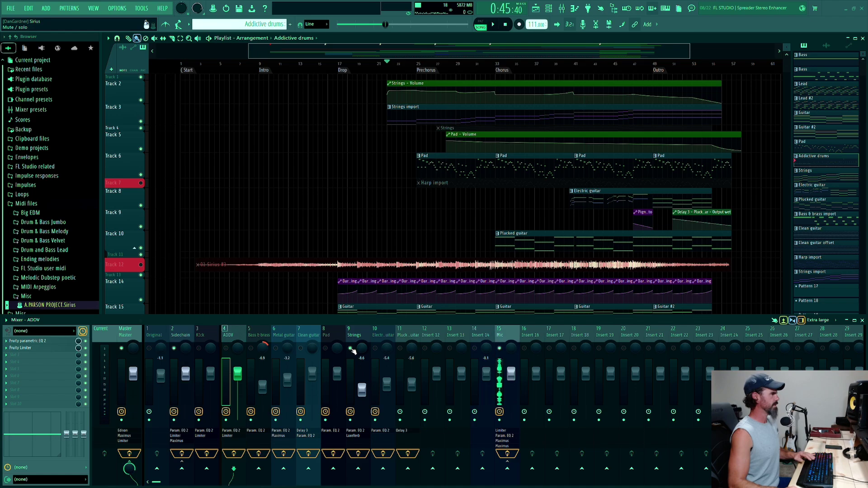
pyautogui.press('space')
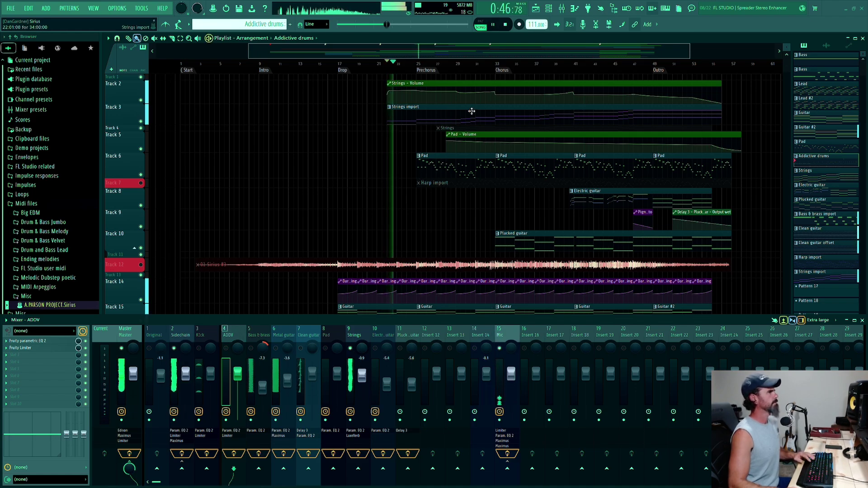
pyautogui.press('space')
# Audition the soloed strings from the Prechorus and from bar 29, and show the channel rack.
pyautogui.click(417, 63)
pyautogui.press('space')
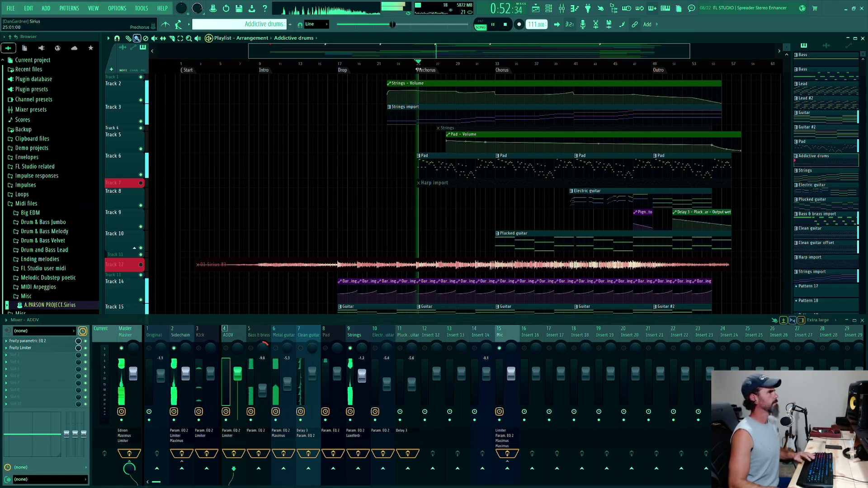
pyautogui.click(457, 64)
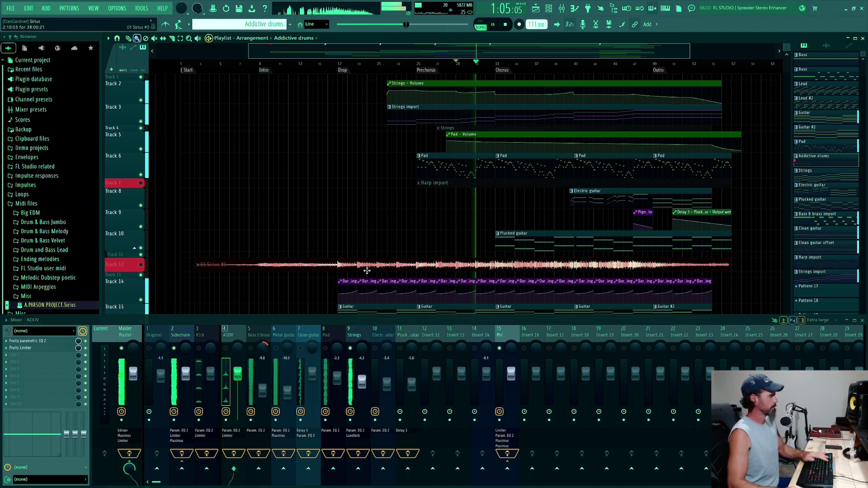
pyautogui.press('F6')
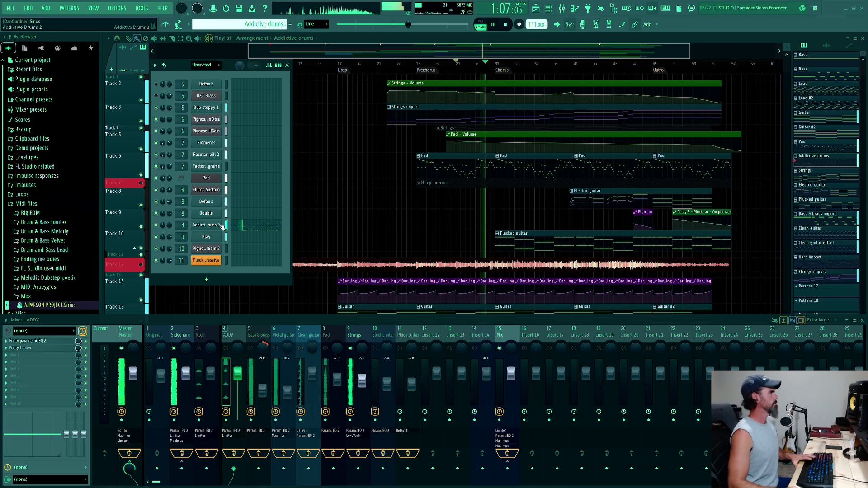
pyautogui.press('space')
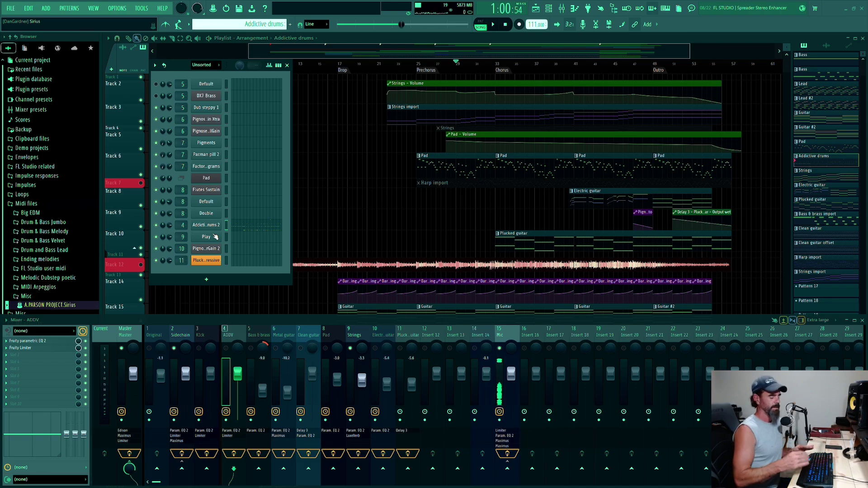
# Open the Play strings plugin, show the library browser with the loaded CBS Sus-Leg patch, and return to its mixer.
pyautogui.click(206, 236)
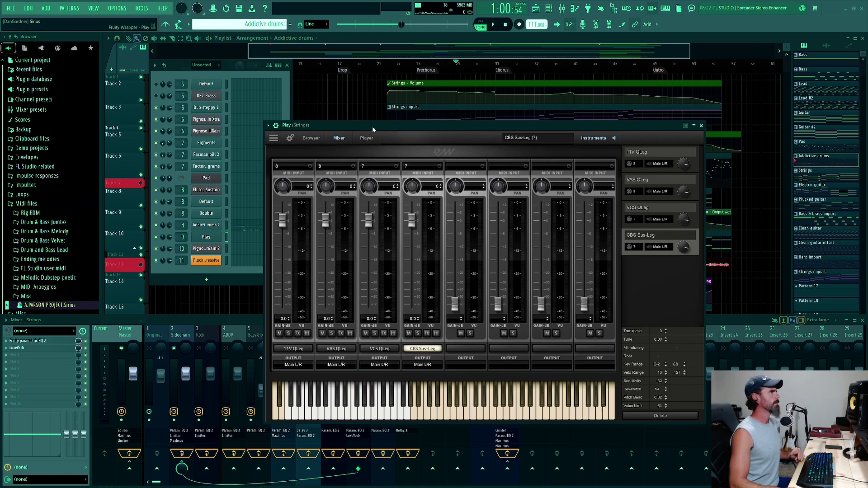
pyautogui.moveTo(342, 127); pyautogui.dragTo(356, 112)
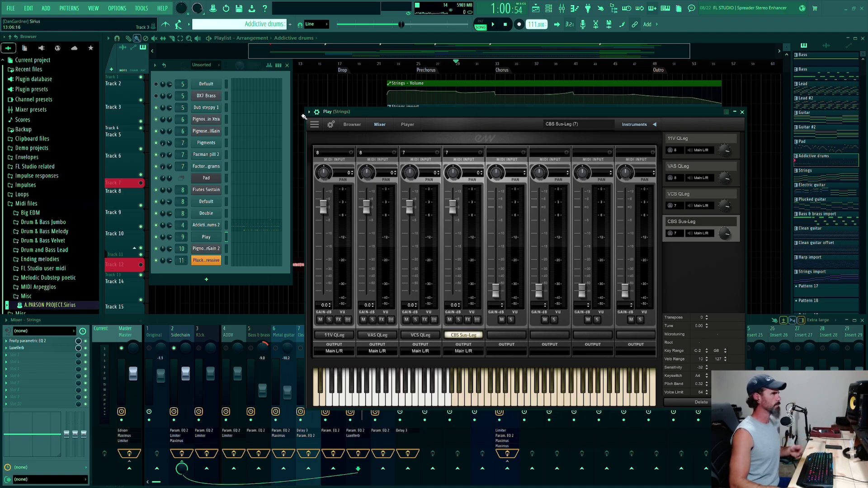
pyautogui.click(353, 125)
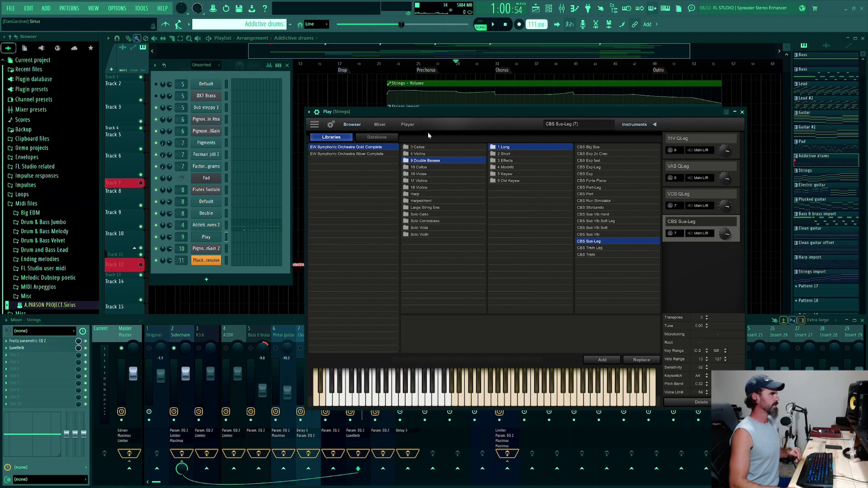
pyautogui.click(380, 125)
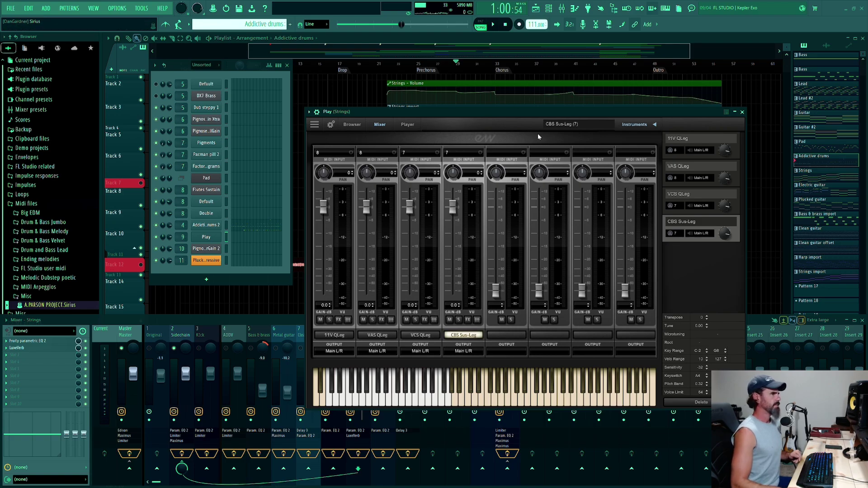
# Reposition the Play plugin window and play the strings from the current position while viewing its mixer meters.
pyautogui.moveTo(477, 111)
pyautogui.mouseDown()
pyautogui.moveTo(484, 101)
pyautogui.moveTo(473, 108)
pyautogui.mouseUp()
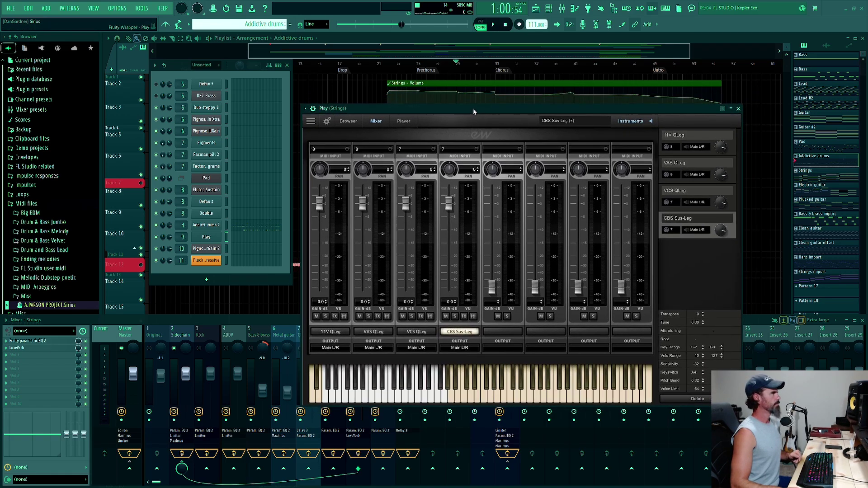
pyautogui.press('space')
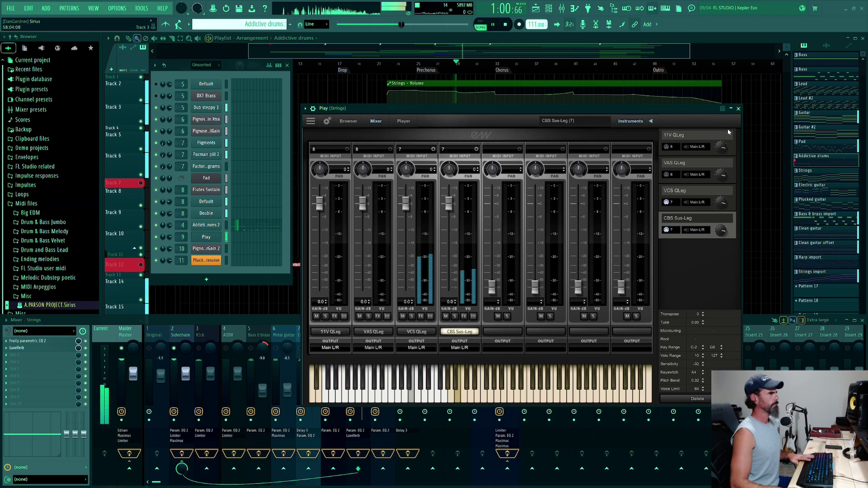
pyautogui.press('space')
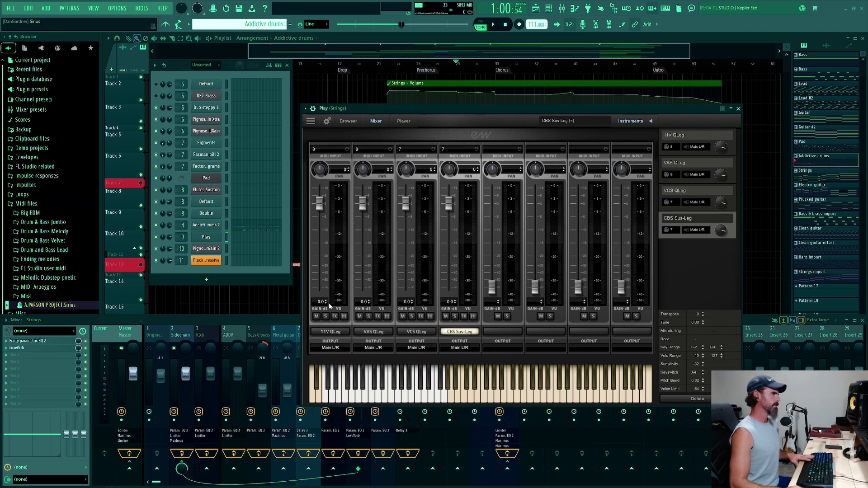
# Switch the 11V QLeg instrument's MIDI input to Omni, audition it with live notes, and restore channel 8.
pyautogui.click(343, 332)
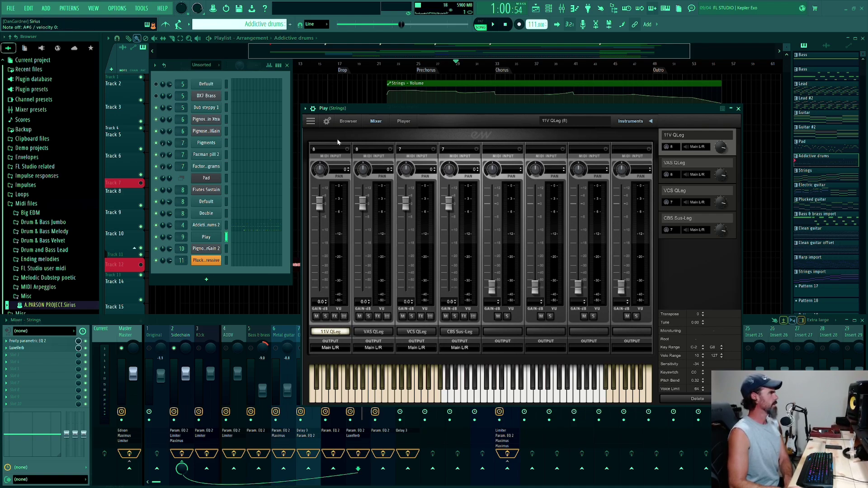
pyautogui.click(325, 150)
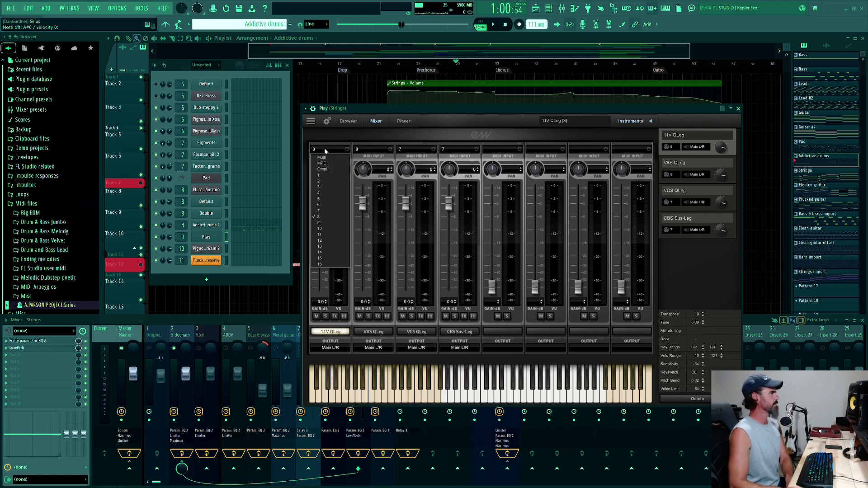
pyautogui.click(322, 170)
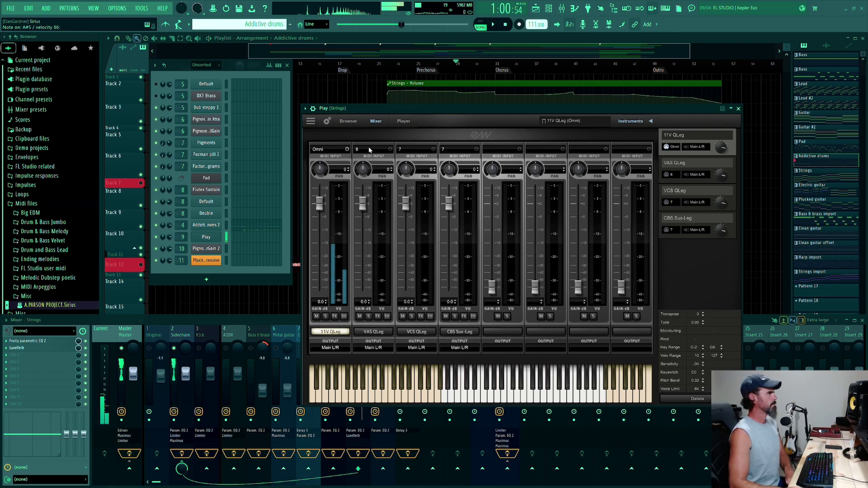
pyautogui.click(333, 150)
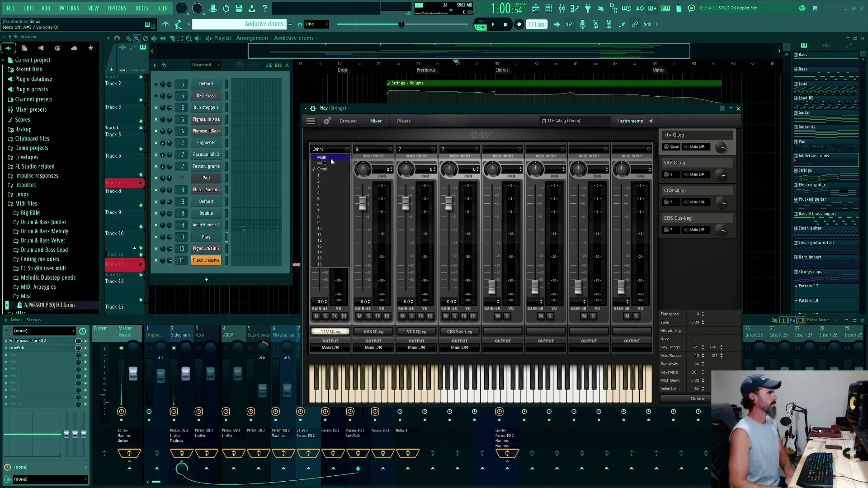
pyautogui.click(322, 217)
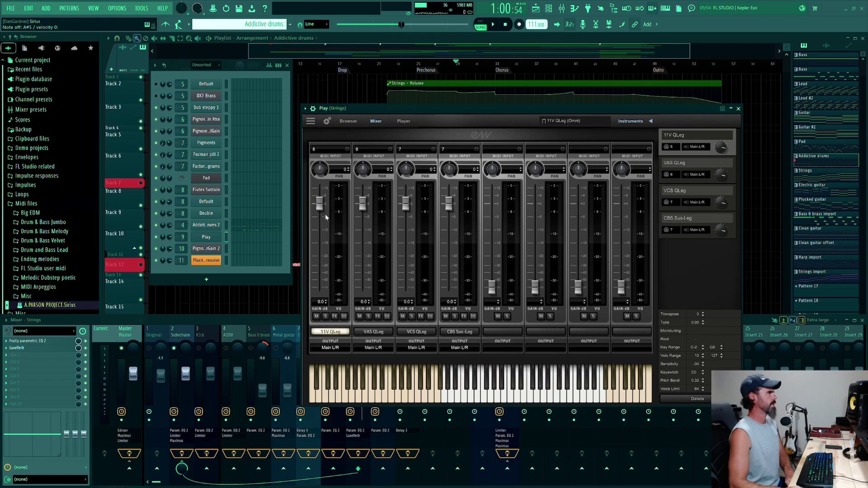
# Switch the VAS QLeg instrument's MIDI input to Omni, audition it with live notes, and restore channel 8.
pyautogui.click(369, 151)
pyautogui.click(366, 171)
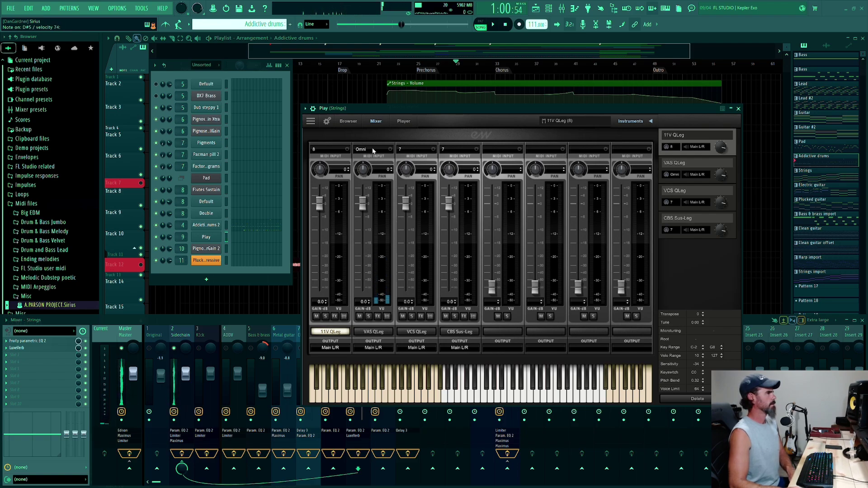
pyautogui.click(375, 150)
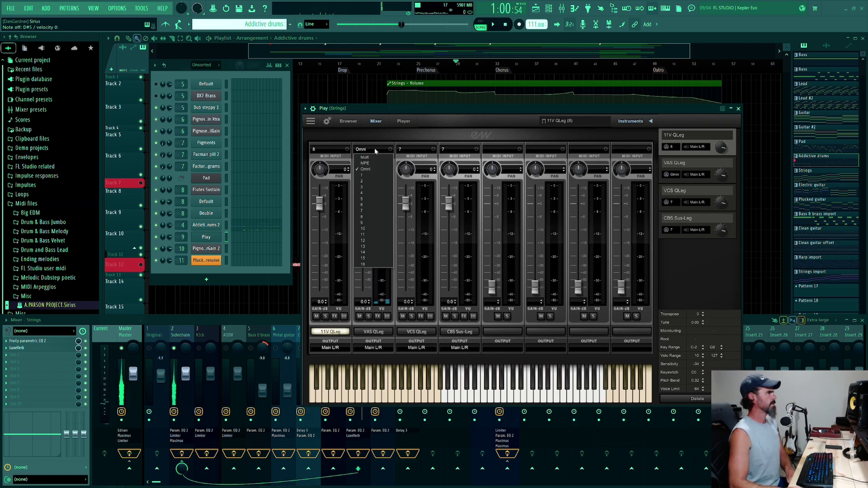
pyautogui.click(366, 217)
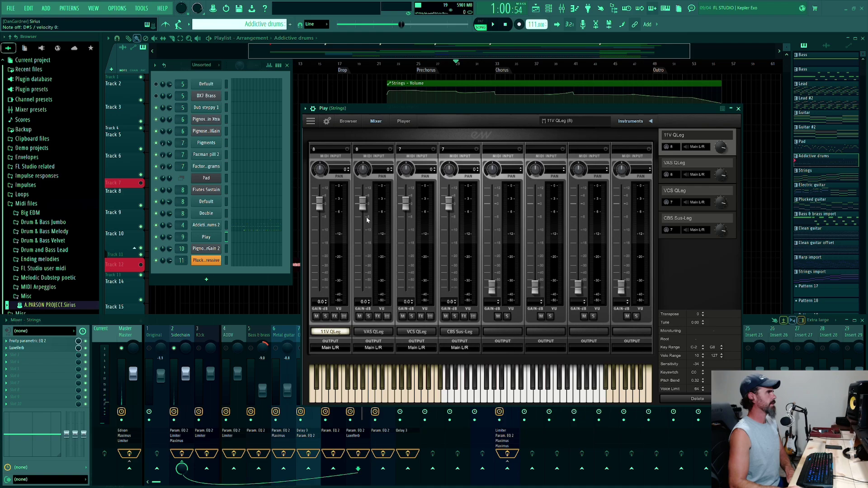
# Switch the VCS QLeg instrument's MIDI input to Omni, audition it with live notes, and restore channel 7.
pyautogui.click(416, 151)
pyautogui.click(412, 170)
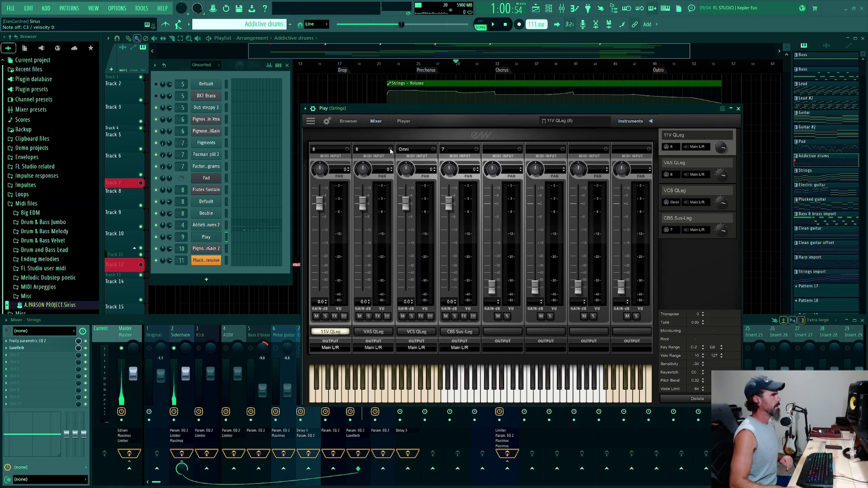
pyautogui.click(411, 150)
pyautogui.click(407, 211)
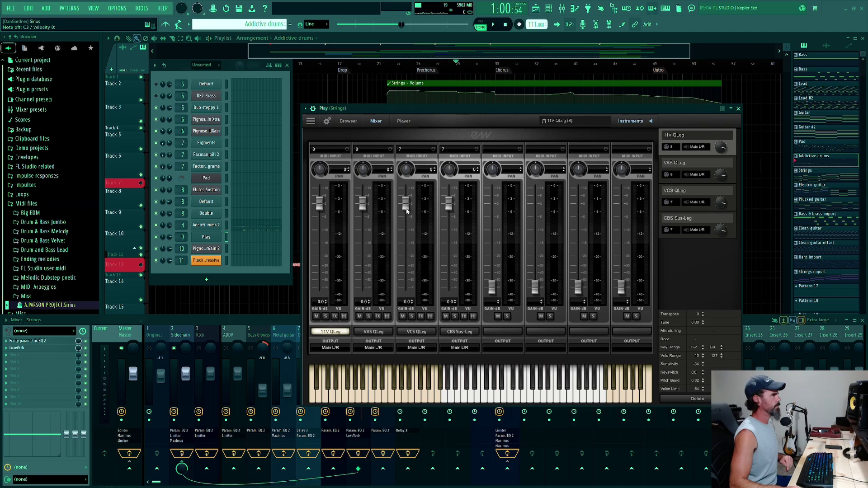
# Switch the CBS Sus-Leg instrument's MIDI input to Omni, play several notes through it, and restore channel 7.
pyautogui.click(458, 151)
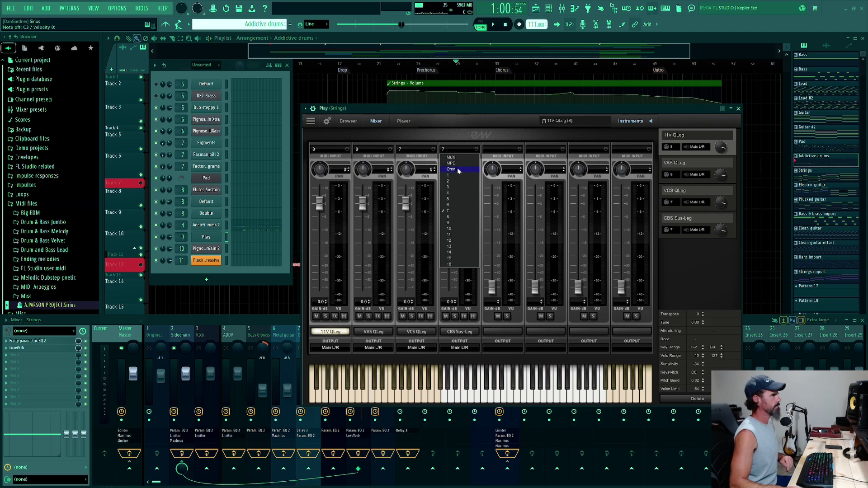
pyautogui.click(458, 170)
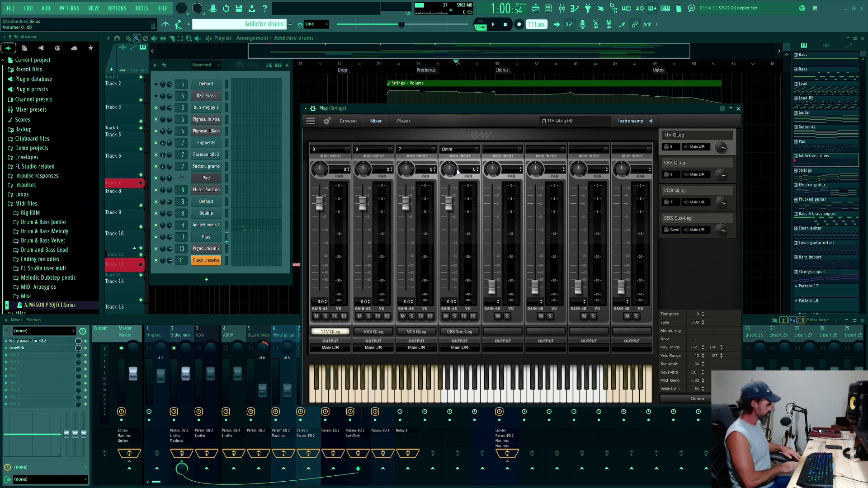
pyautogui.press('v')
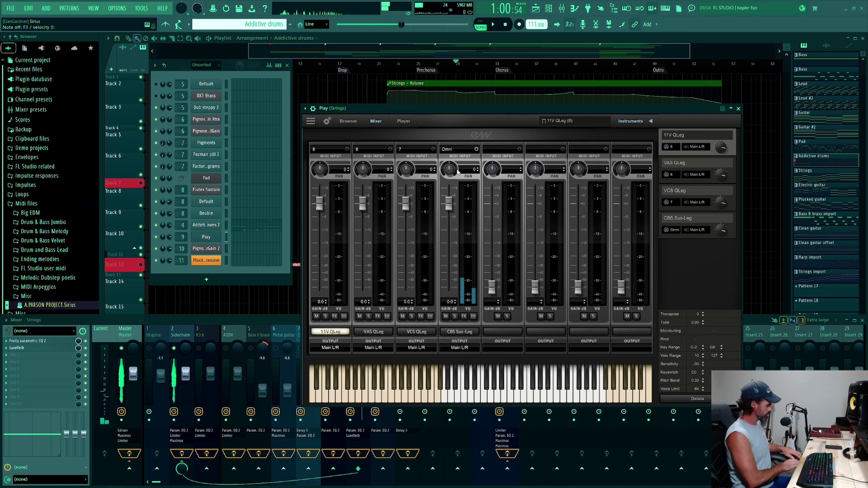
pyautogui.press('c')
pyautogui.press('n')
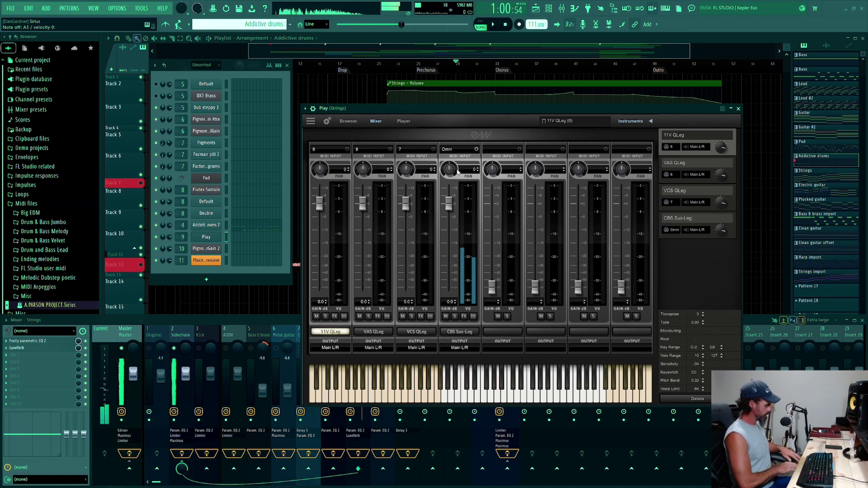
pyautogui.press('t')
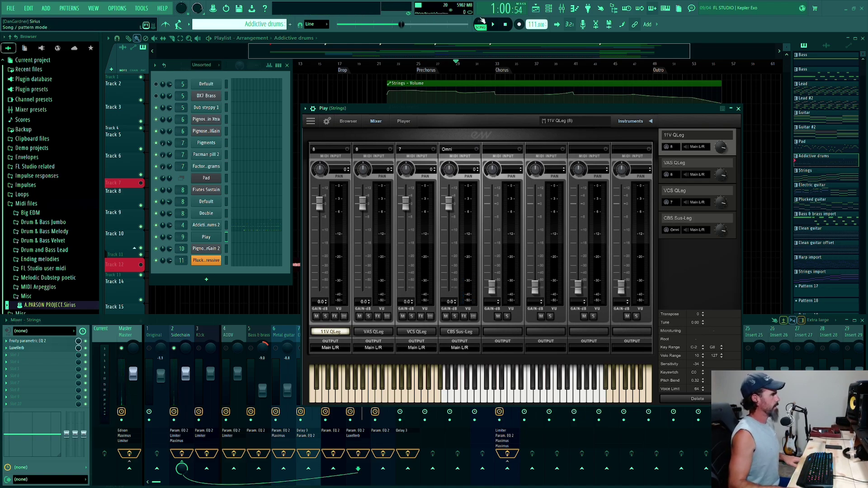
pyautogui.press('b')
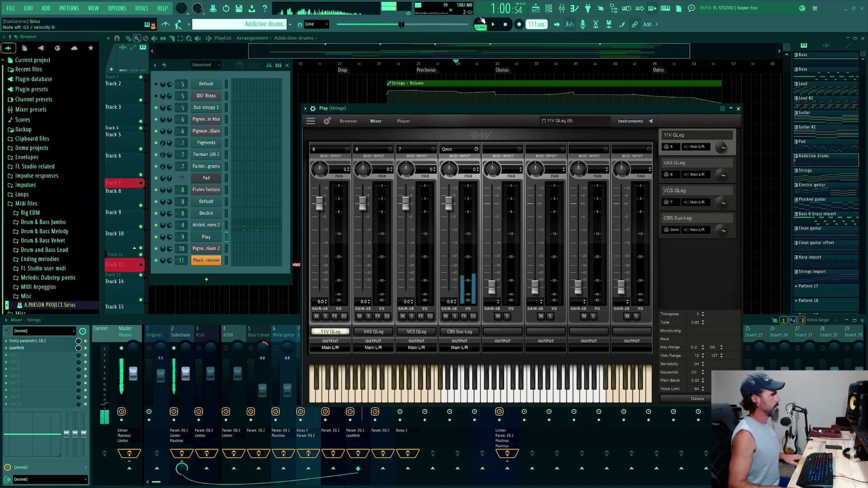
pyautogui.press('w')
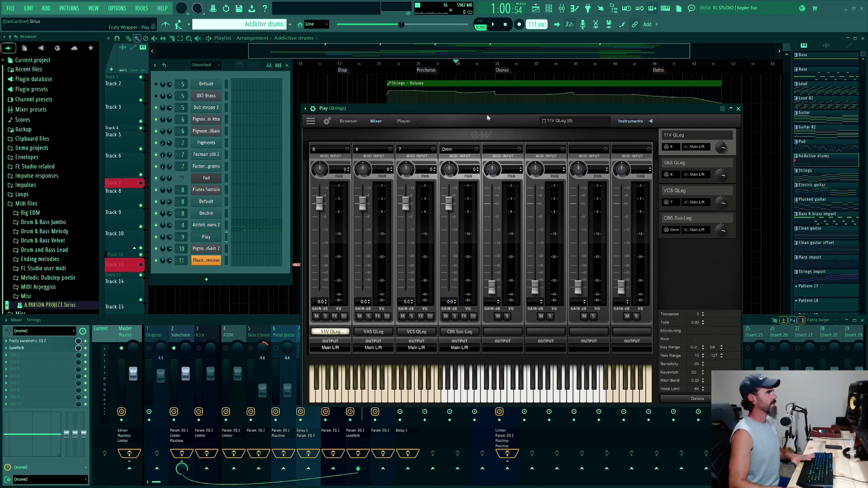
pyautogui.click(458, 149)
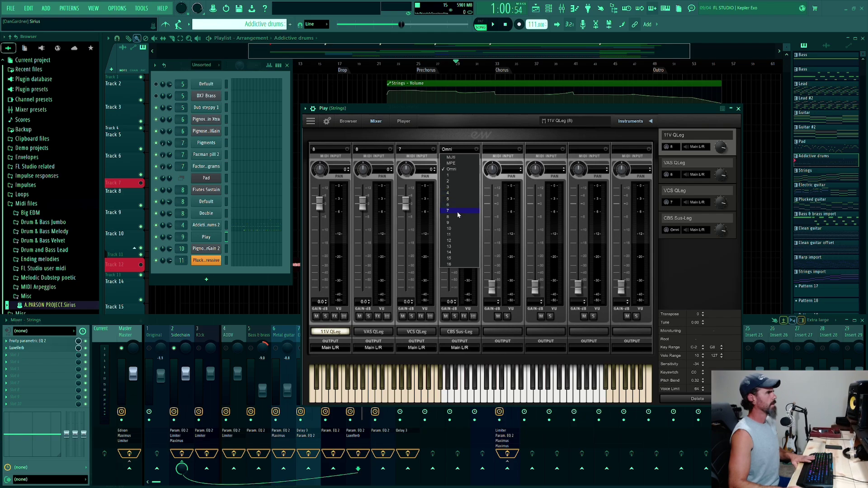
pyautogui.click(457, 211)
# Return to the playlist with the plugin and channel rack closed, place the playhead at the Drop marker, and unsolo the Strings mixer track.
pyautogui.click(738, 108)
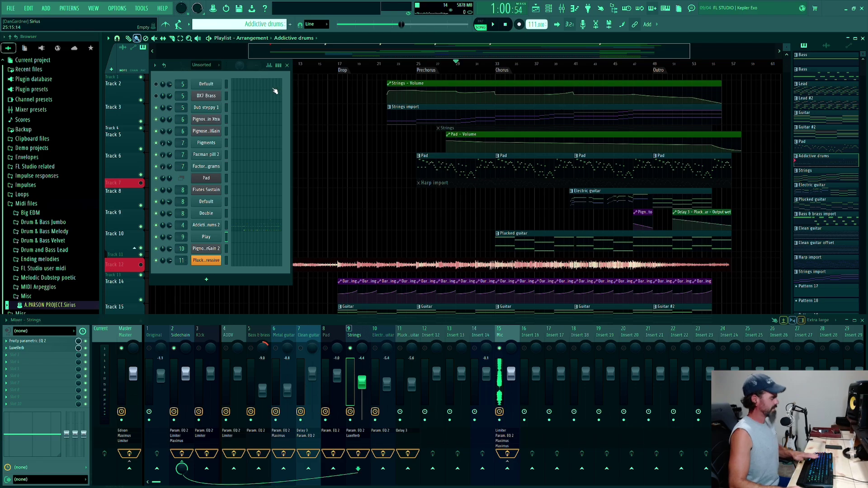
pyautogui.press('F6')
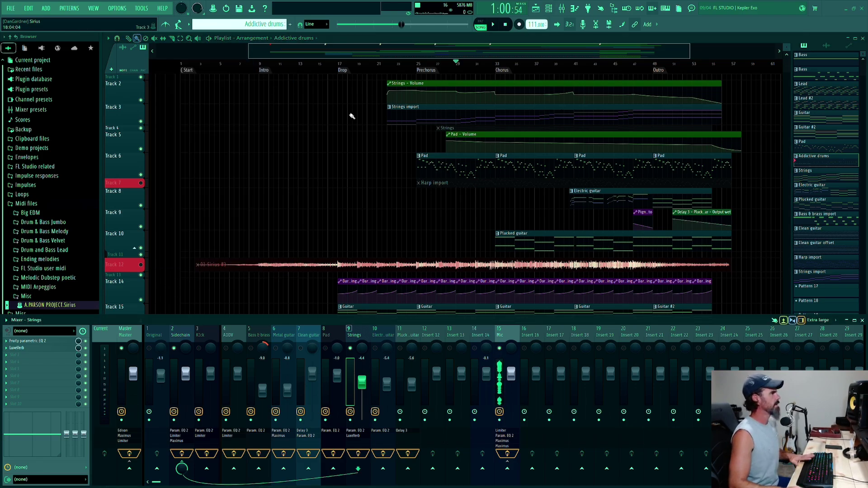
pyautogui.click(340, 65)
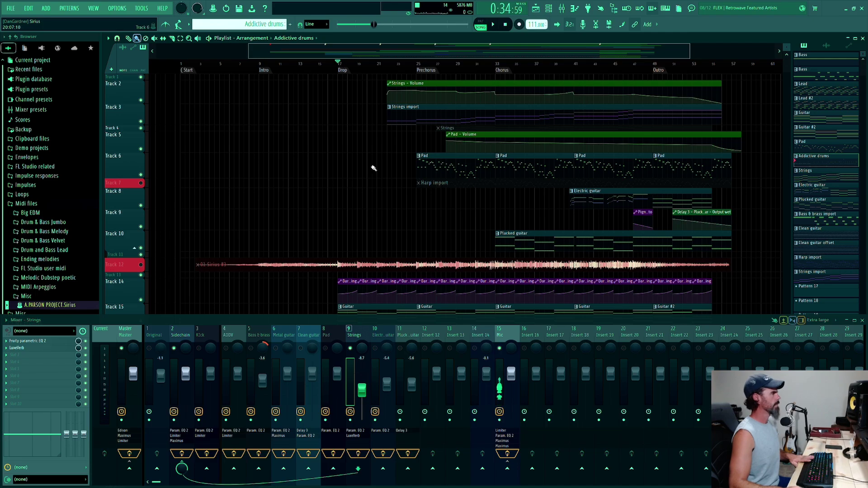
pyautogui.rightClick(351, 349)
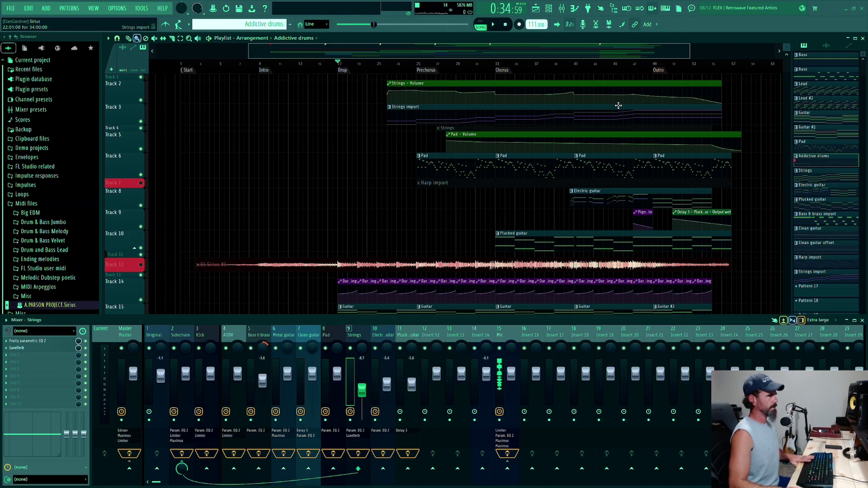
# Open the Electric guitar clip on Track 8 in the piano roll and show the notes in its first four bars.
pyautogui.scroll(-3, 579, 168)
pyautogui.scroll(3, 576, 170)
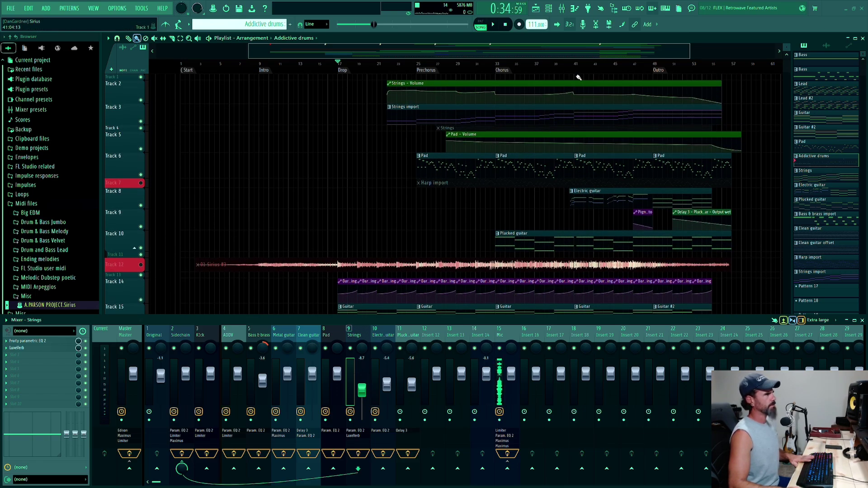
pyautogui.click(609, 193)
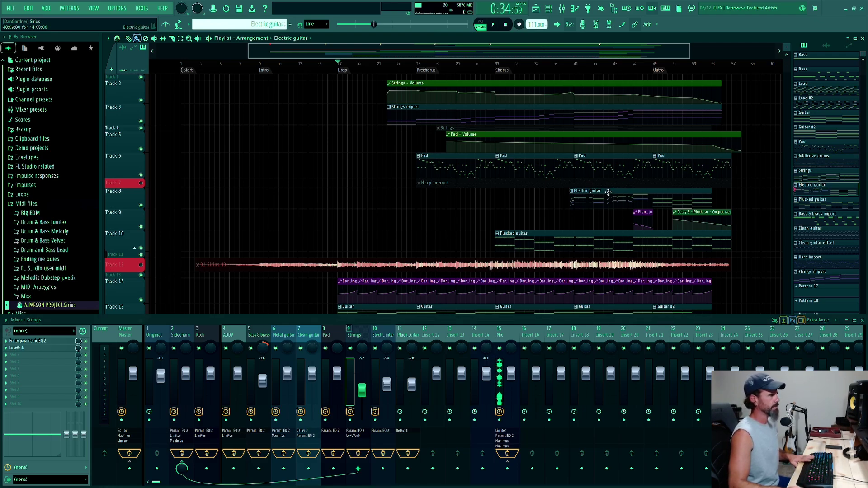
pyautogui.doubleClick(609, 192)
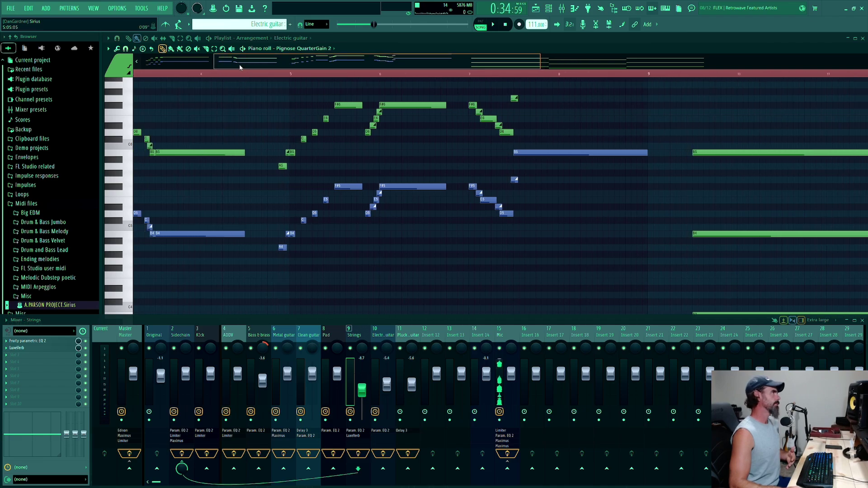
pyautogui.moveTo(255, 64); pyautogui.dragTo(159, 64)
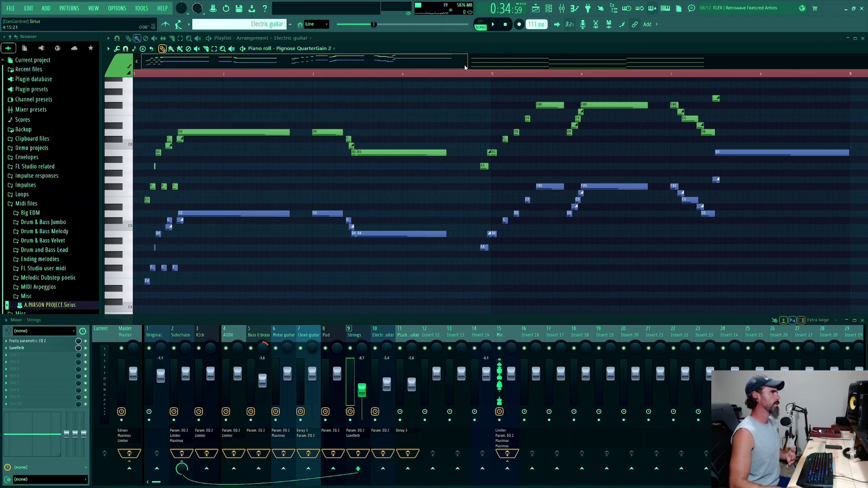
pyautogui.moveTo(469, 61); pyautogui.dragTo(305, 59)
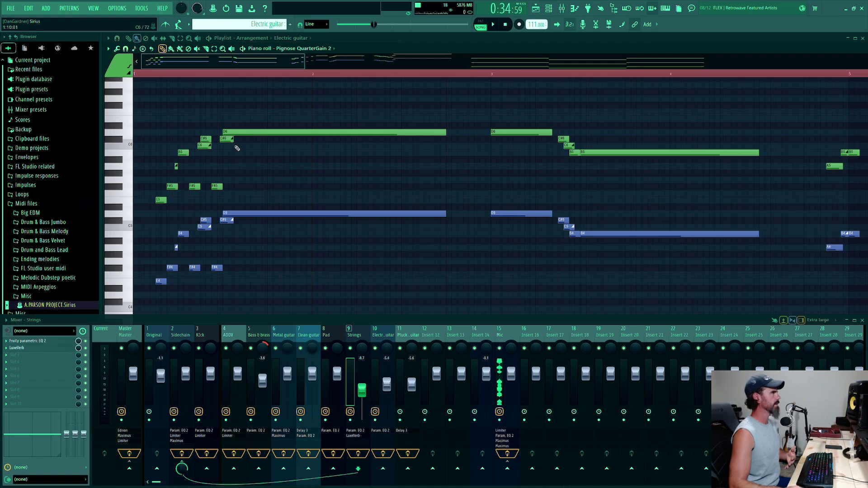
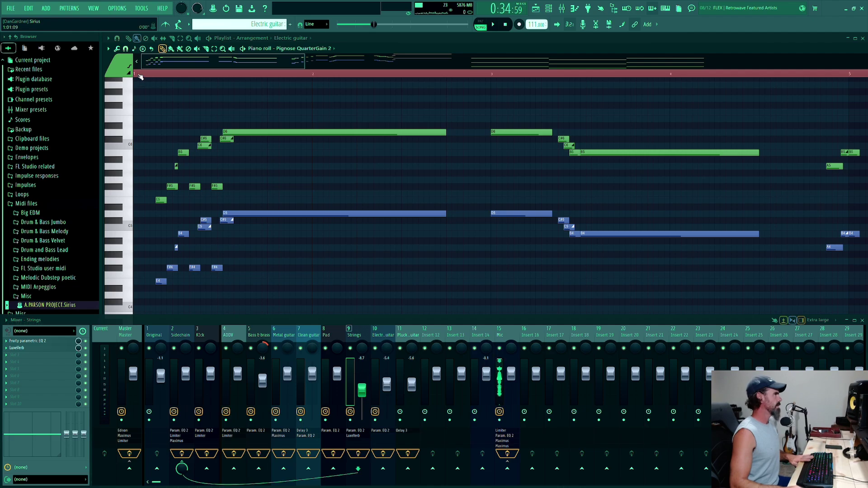
# Play the Electric guitar part in the piano roll, return to the playlist, and audition the same section in the full mix.
pyautogui.press('space')
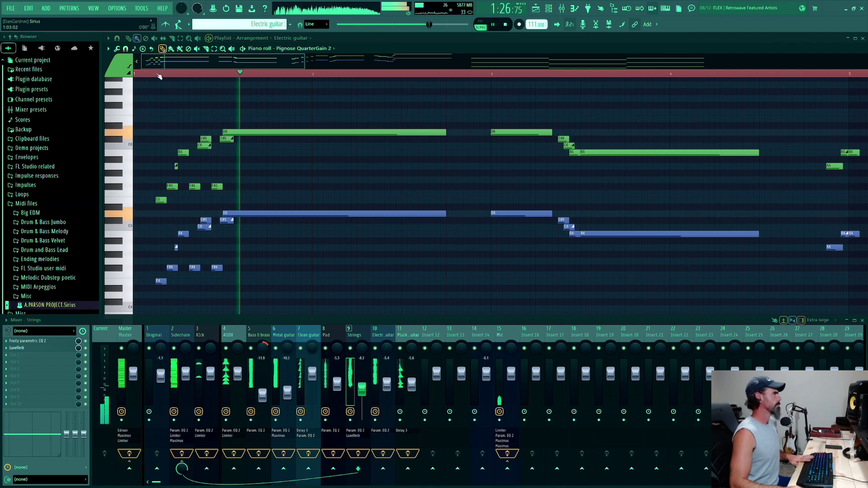
pyautogui.press('space')
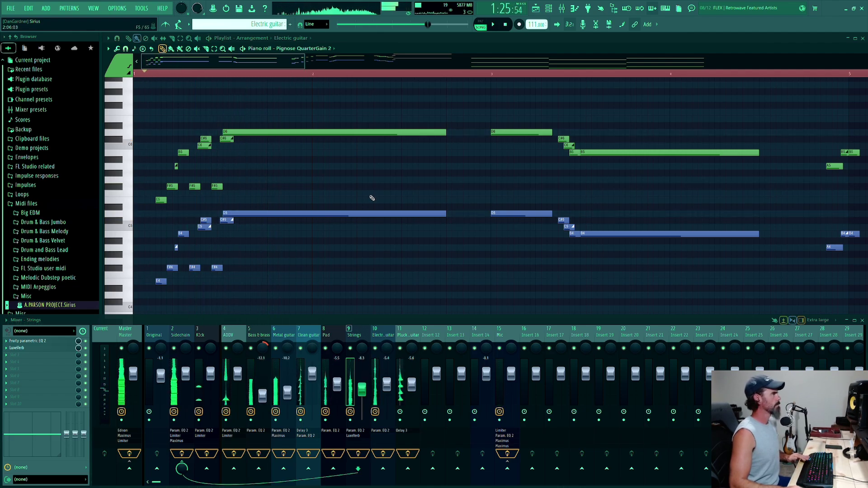
pyautogui.press('F5')
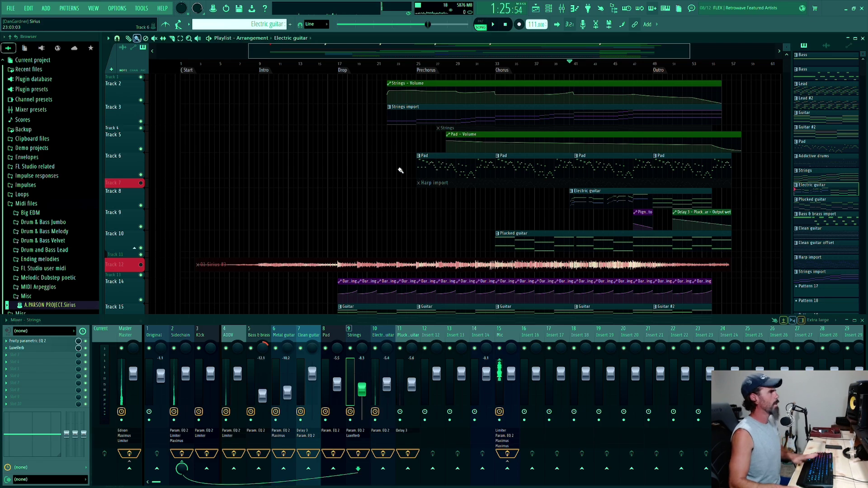
pyautogui.press('space')
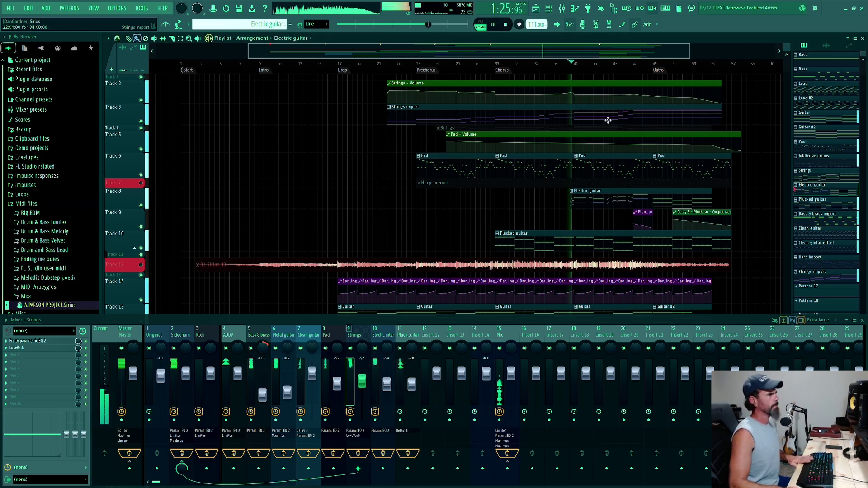
pyautogui.press('space')
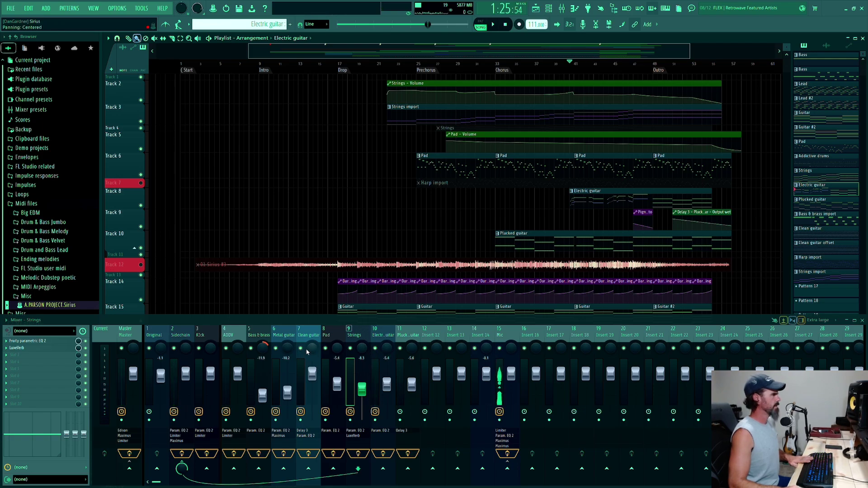
pyautogui.press('space')
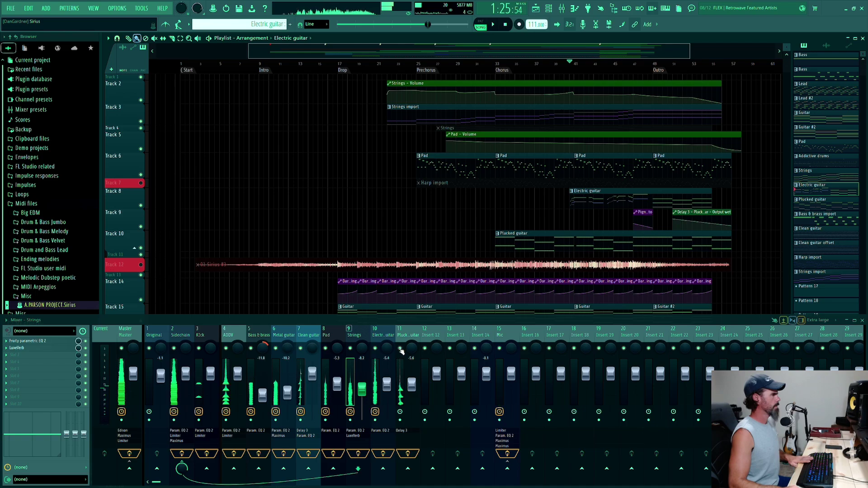
# Solo the Electric guitar mixer track and play its opening notes.
pyautogui.rightClick(375, 348)
pyautogui.press('space')
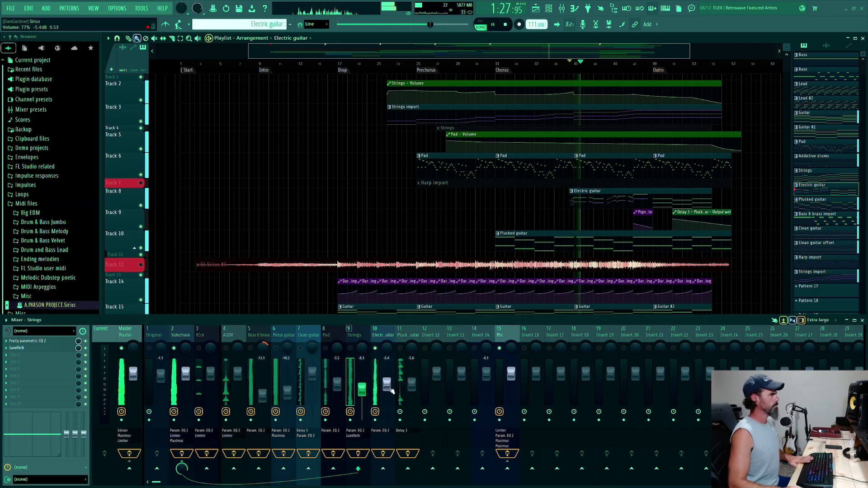
pyautogui.press('space')
# Raise the Electric guitar mixer track's volume to about -4.2 dB while auditioning it in solo.
pyautogui.moveTo(387, 384); pyautogui.dragTo(387, 378)
pyautogui.press('space')
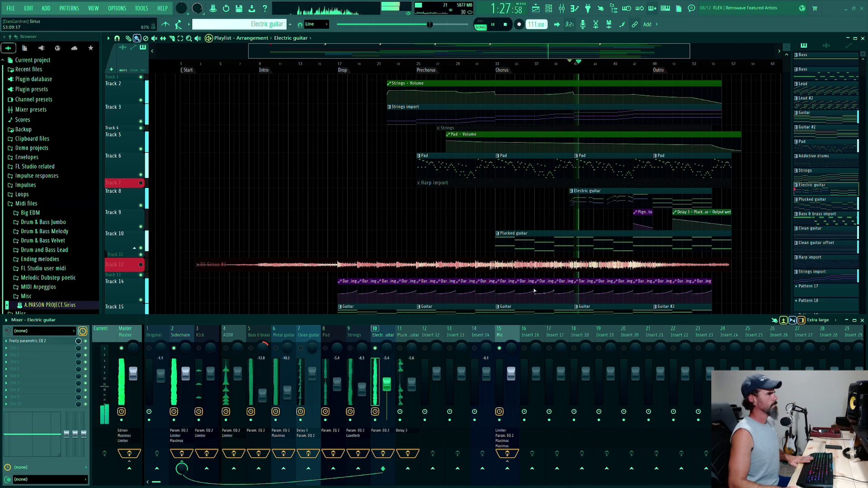
pyautogui.press('space')
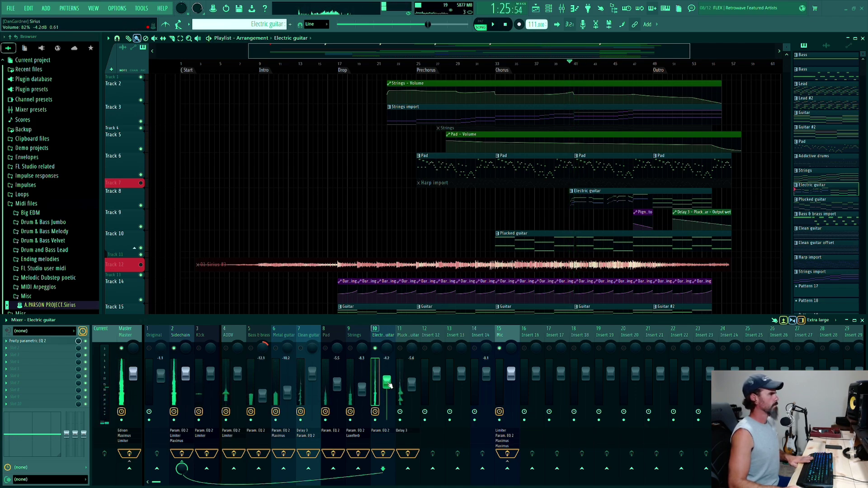
pyautogui.rightClick(388, 383)
pyautogui.click(411, 407)
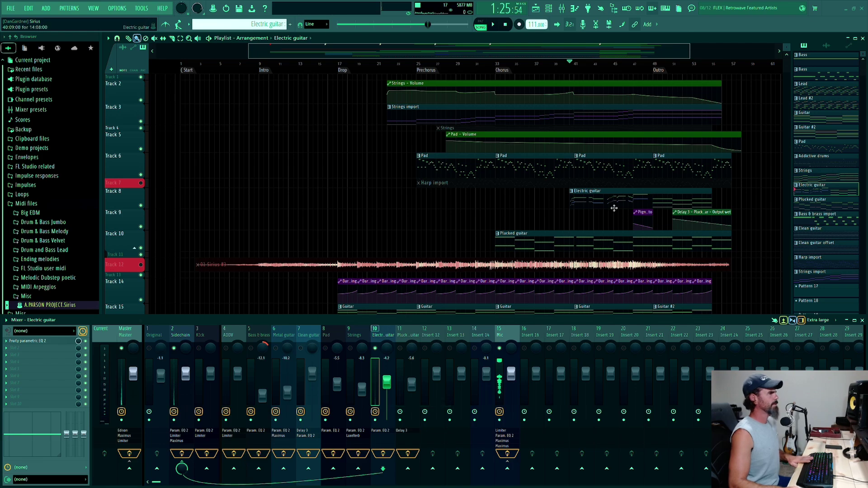
# Audition the soloed electric guitar at its new level, unsolo its mixer track, and play the section with the full mix.
pyautogui.press('space')
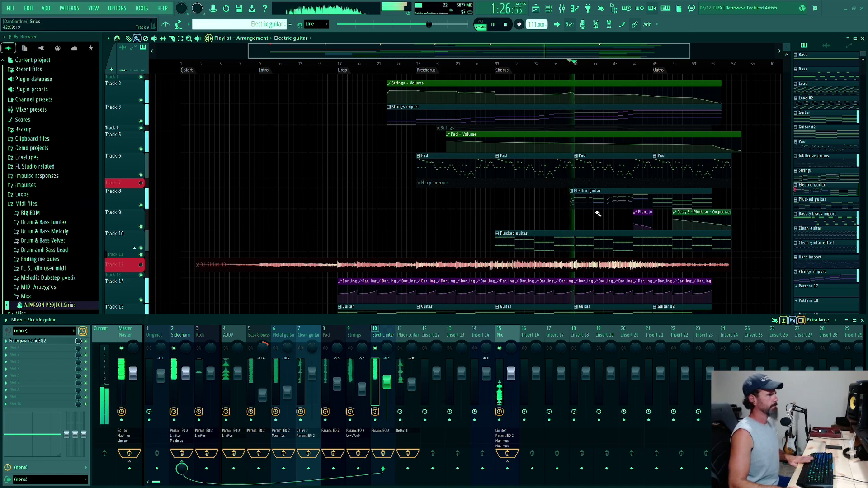
pyautogui.press('space')
pyautogui.rightClick(376, 349)
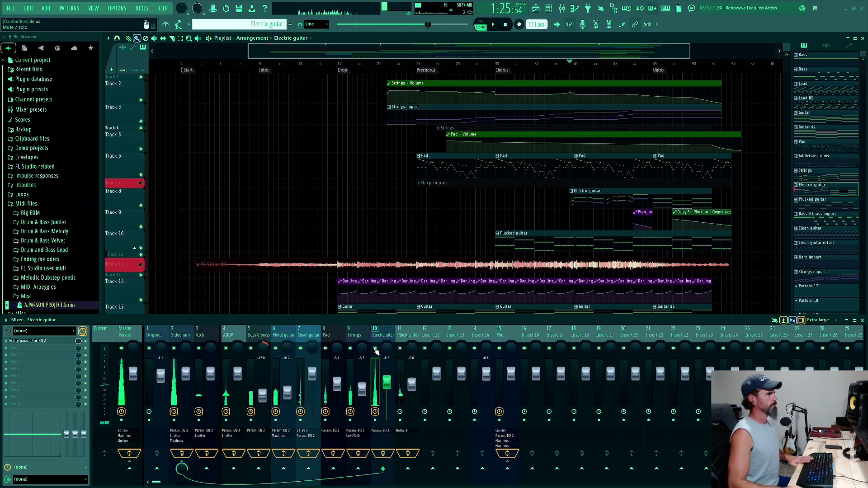
pyautogui.press('space')
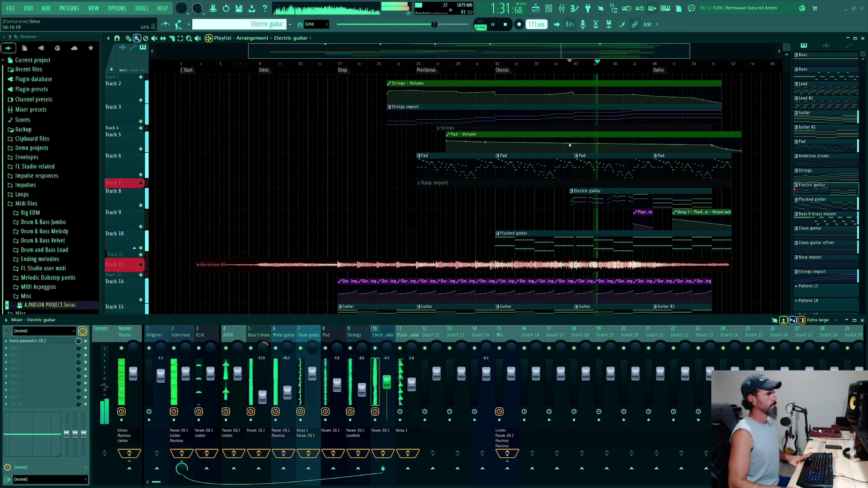
pyautogui.press('space')
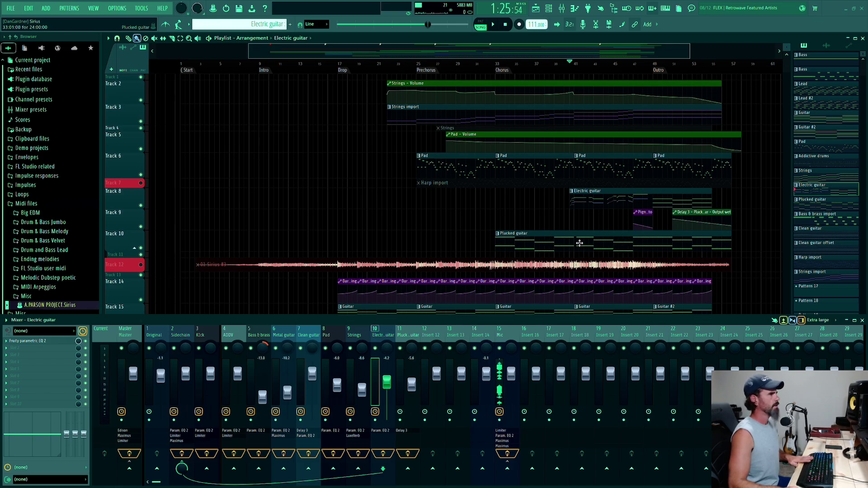
# Open the Plucked guitar clip in the piano roll, show its repeated notes from bar 9 to 23, and return to the playlist.
pyautogui.doubleClick(585, 239)
pyautogui.scroll(-3, 484, 231)
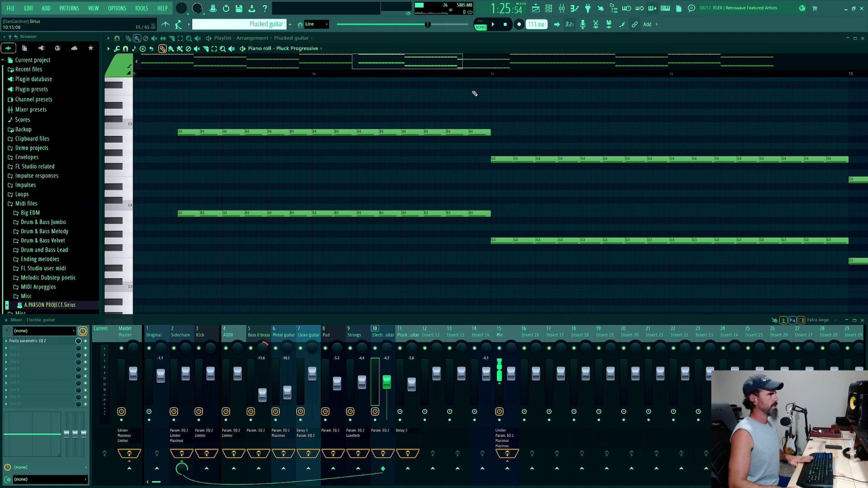
pyautogui.moveTo(465, 63); pyautogui.dragTo(752, 67)
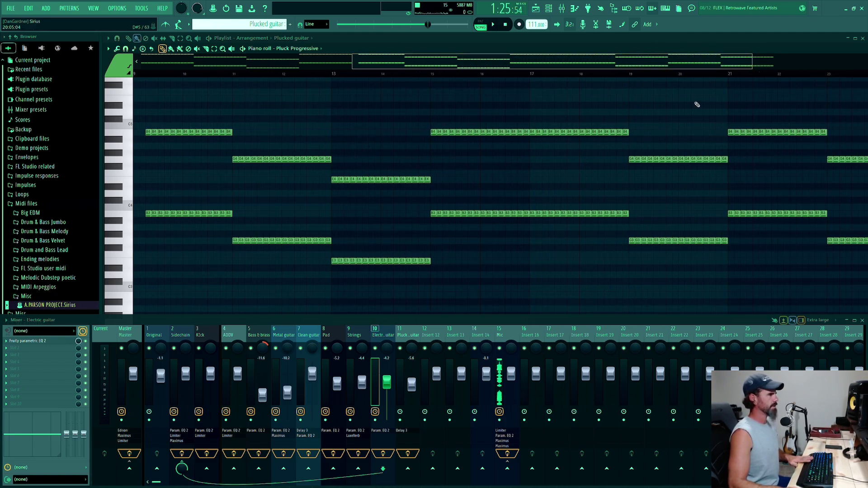
pyautogui.press('F5')
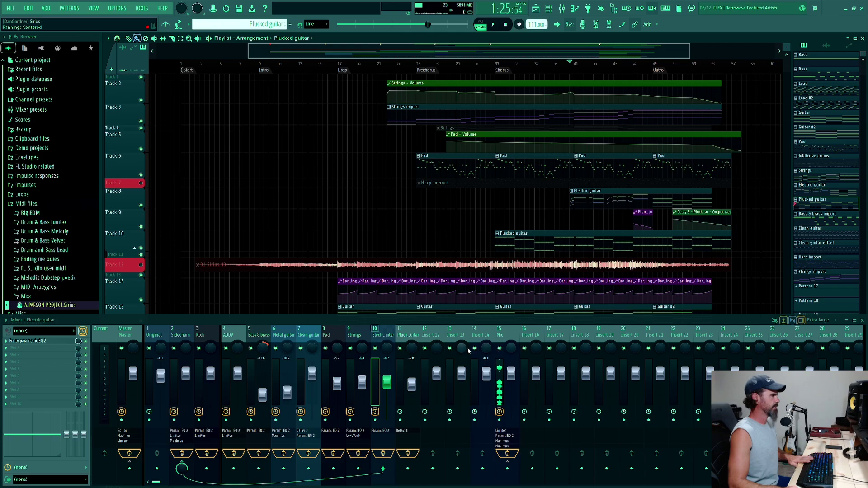
# Solo the Plucked guitar mixer track and audition it from the Electric guitar clip's start and again from about bar 44.
pyautogui.rightClick(400, 348)
pyautogui.press('space')
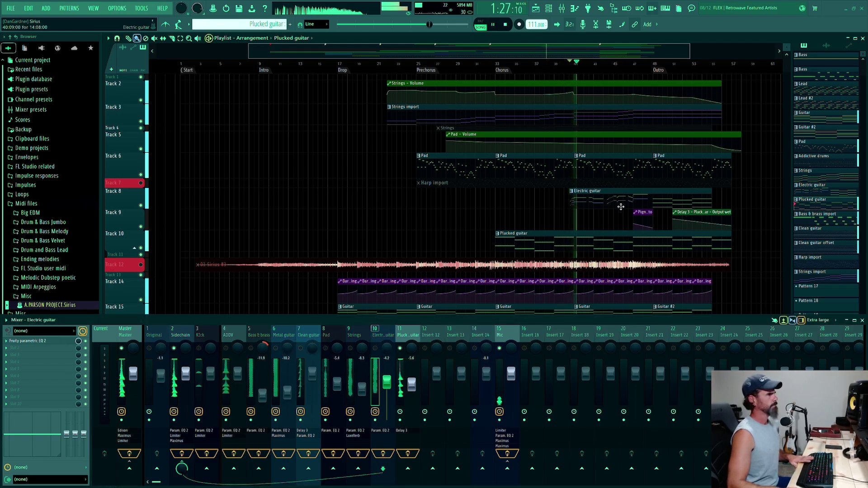
pyautogui.press('space')
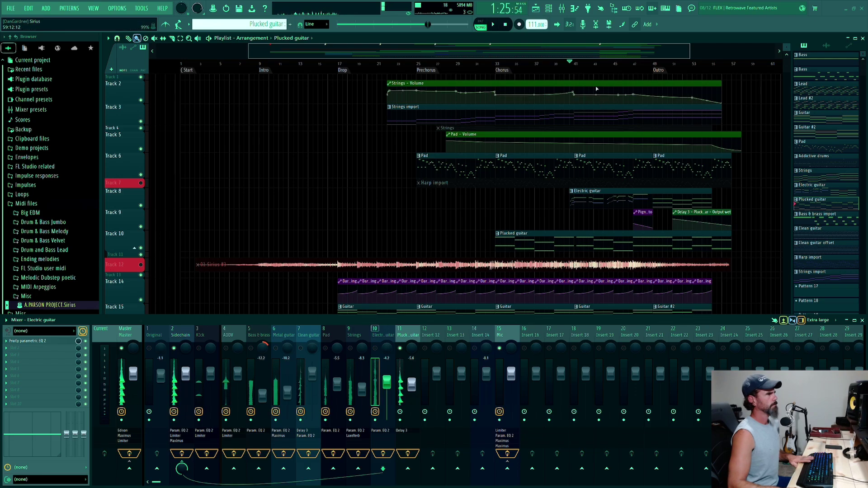
pyautogui.click(603, 64)
pyautogui.press('space')
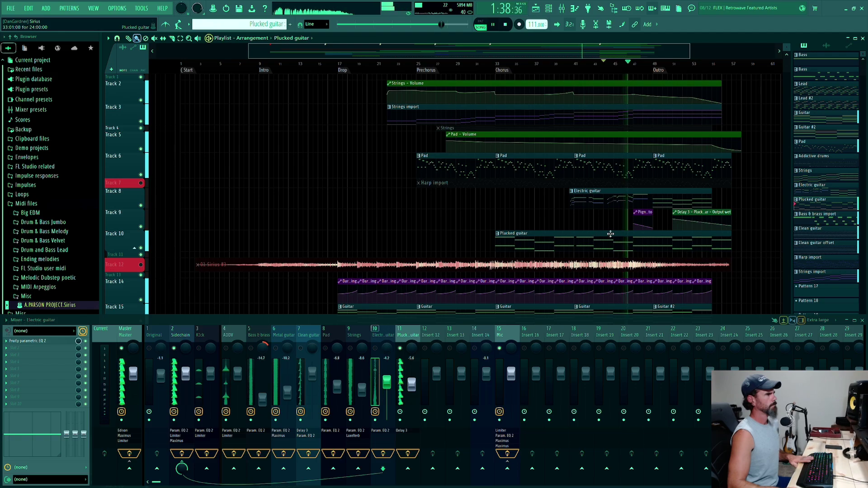
pyautogui.press('space')
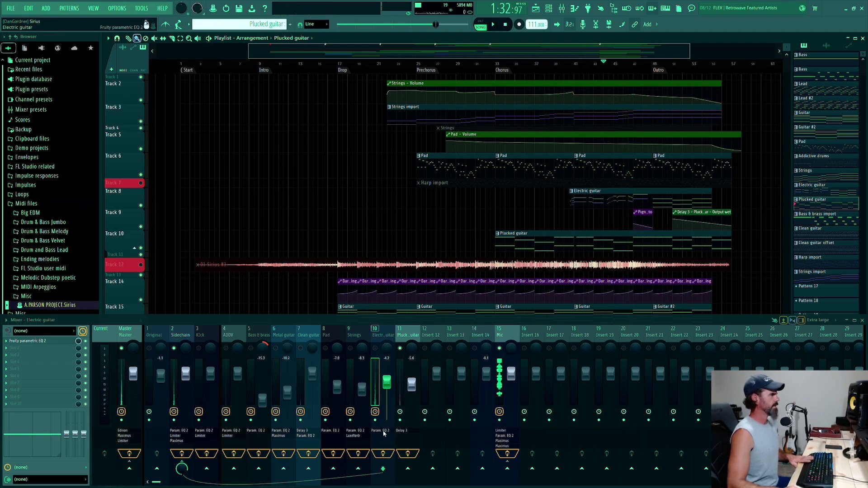
# Show the Fruity Delay 3 effect on the Plucked guitar mixer track during playback and close it.
pyautogui.click(402, 430)
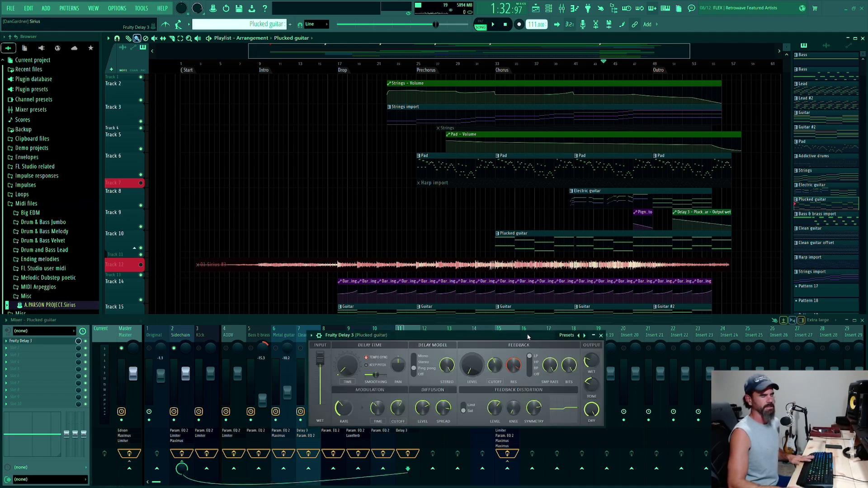
pyautogui.press('space')
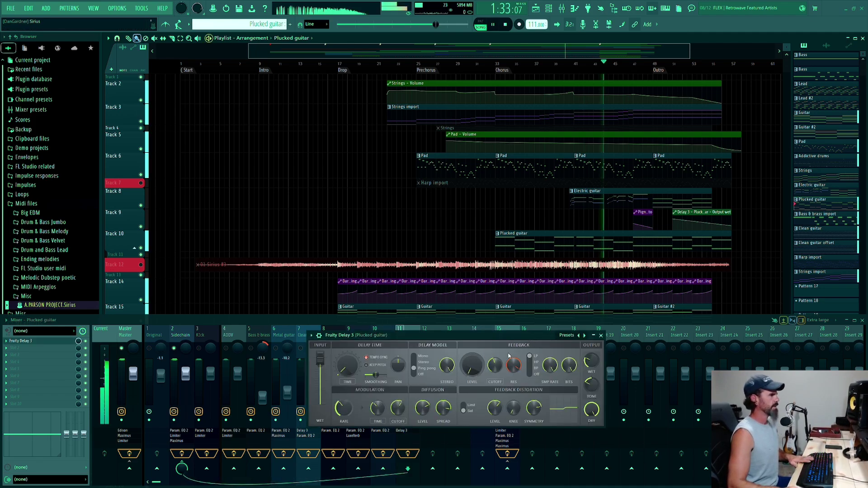
pyautogui.click(601, 336)
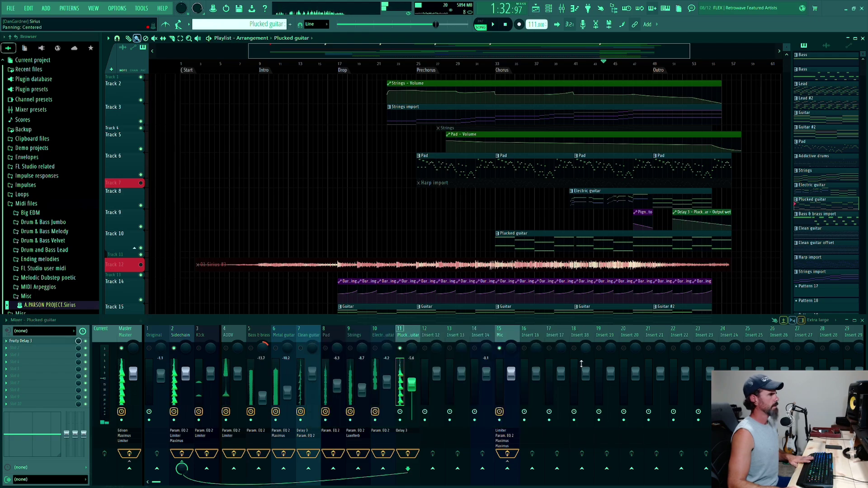
# Open the Pluck Progressive instrument from the channel rack, audition it, and show its effects page with the plugin moved clear of the mixer.
pyautogui.press('F6')
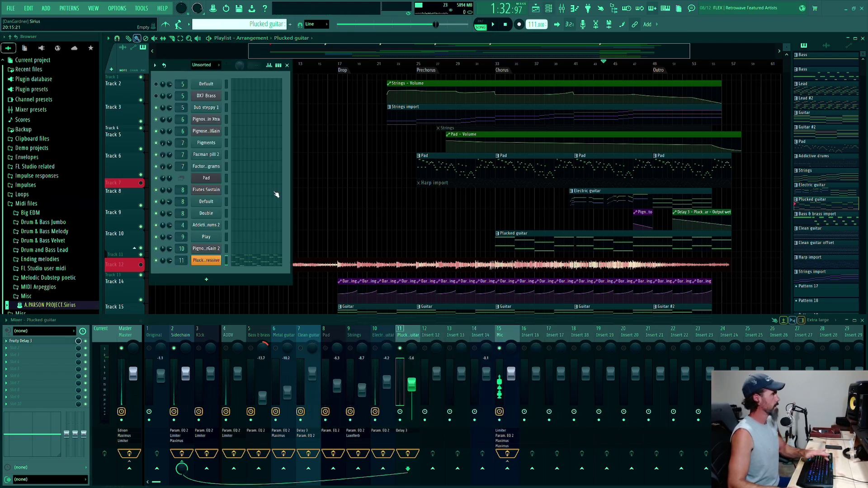
pyautogui.click(209, 262)
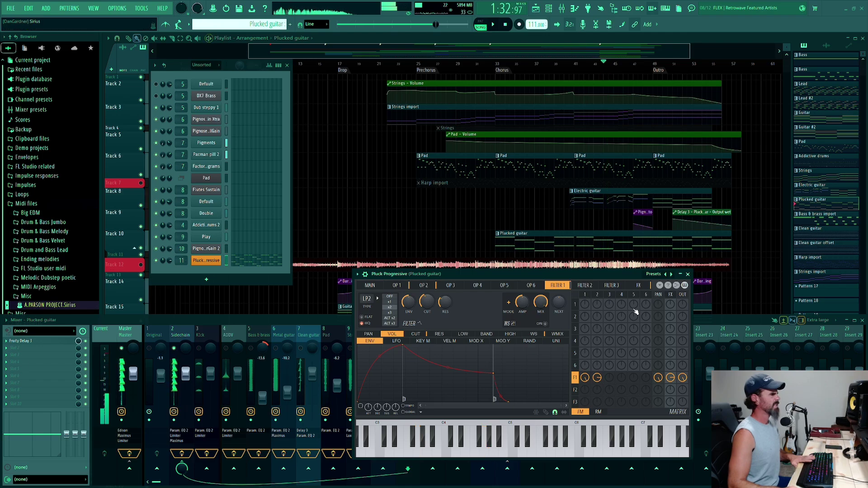
pyautogui.press('space')
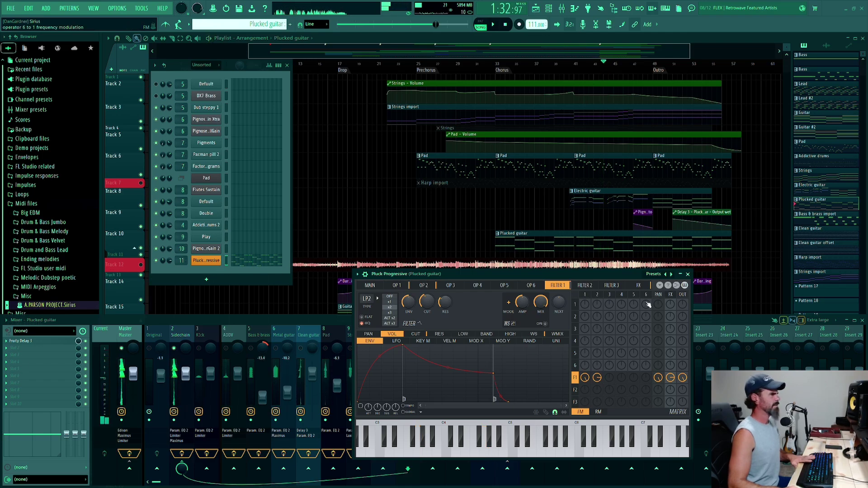
pyautogui.click(639, 285)
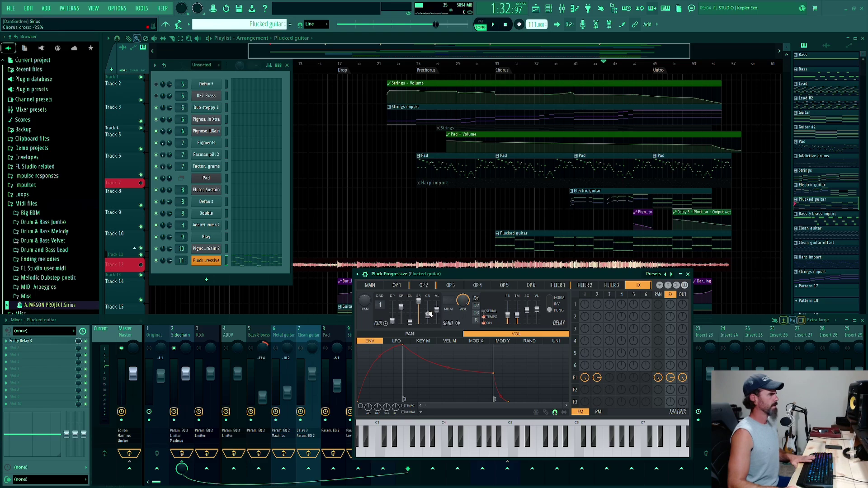
pyautogui.moveTo(537, 275); pyautogui.dragTo(524, 203)
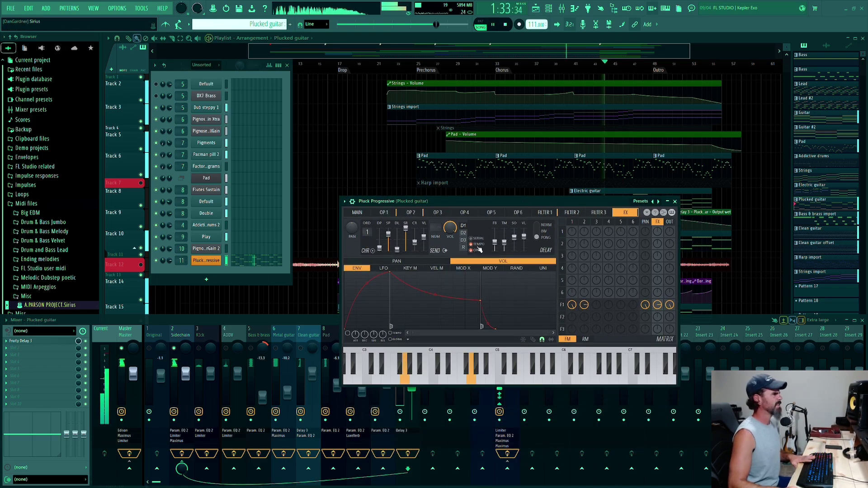
# Show Pluck Progressive's reverb settings, audition the part with the reverb off and on, and close the plugin.
pyautogui.click(463, 248)
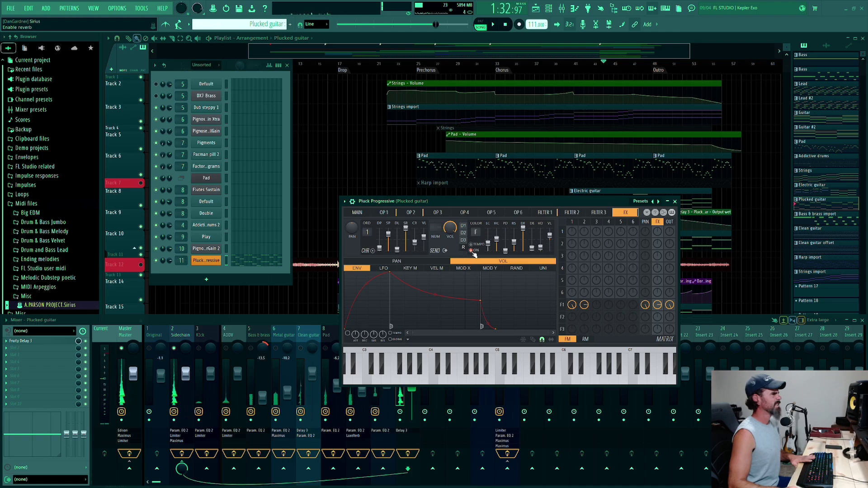
pyautogui.press('space')
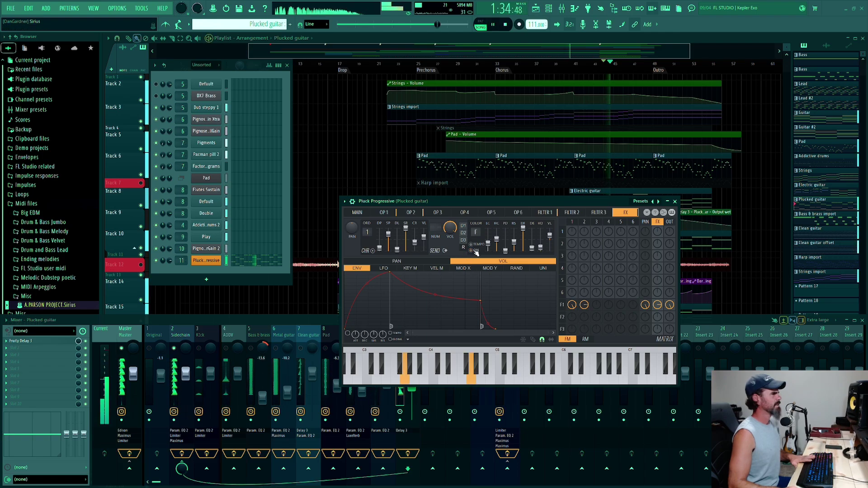
pyautogui.press('space')
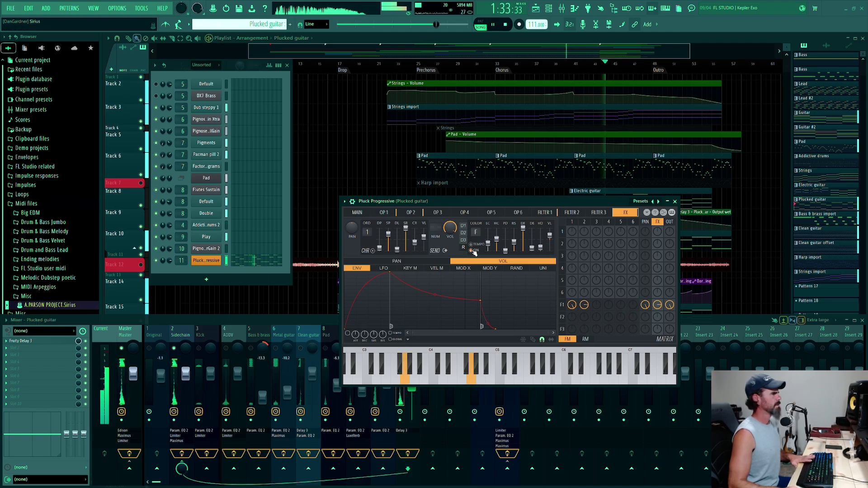
pyautogui.click(675, 202)
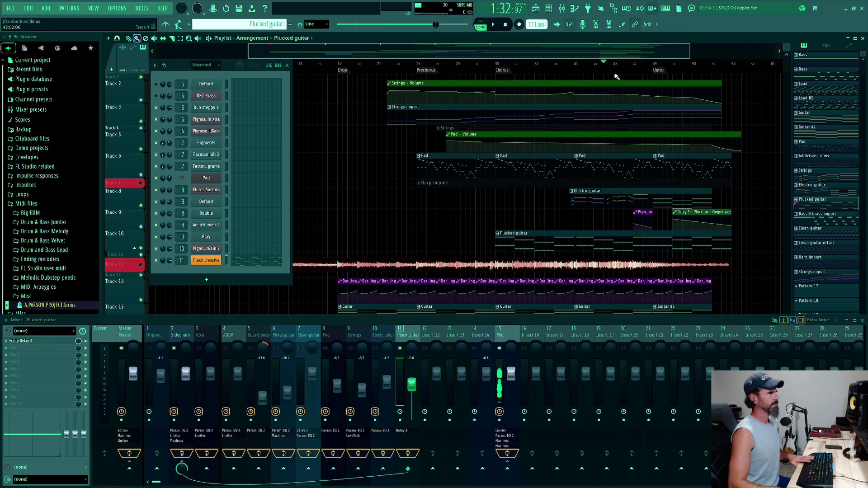
# Place the playhead near the start of the Electric guitar clip and unsolo the Plucked guitar mixer track.
pyautogui.click(576, 66)
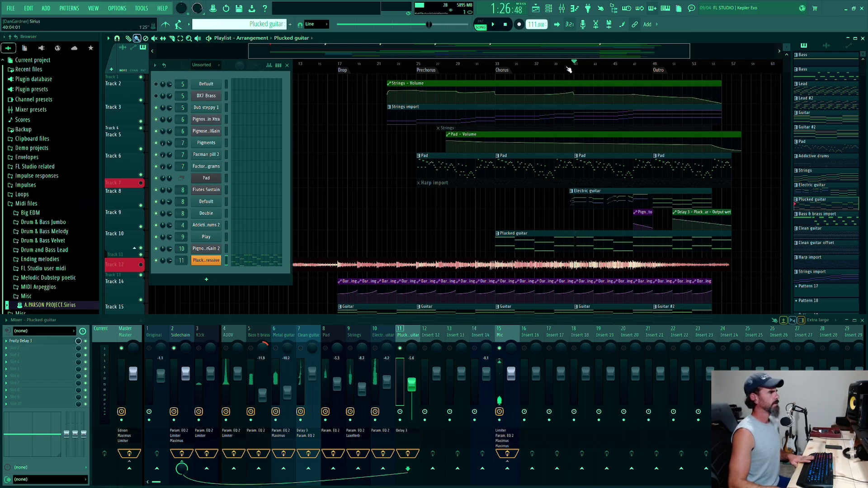
pyautogui.rightClick(400, 348)
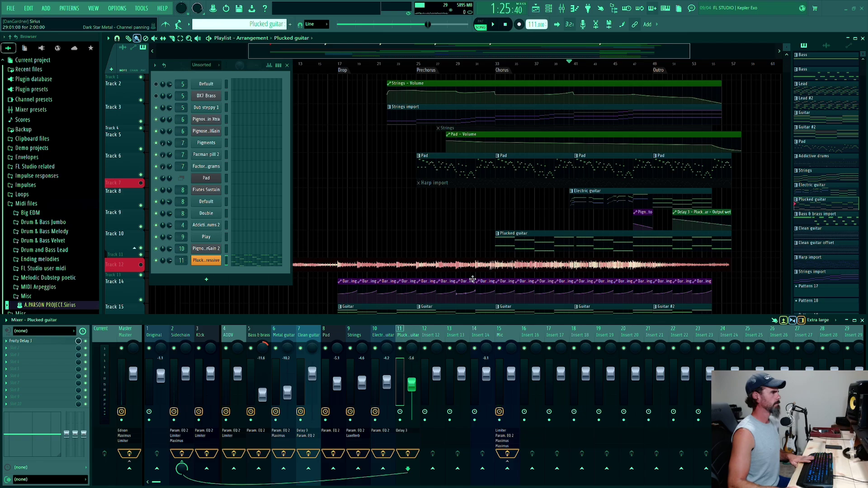
# Solo and unsolo the Plucked guitar mixer track, and audition the full mix briefly from the start of the Electric guitar clip.
pyautogui.rightClick(401, 349)
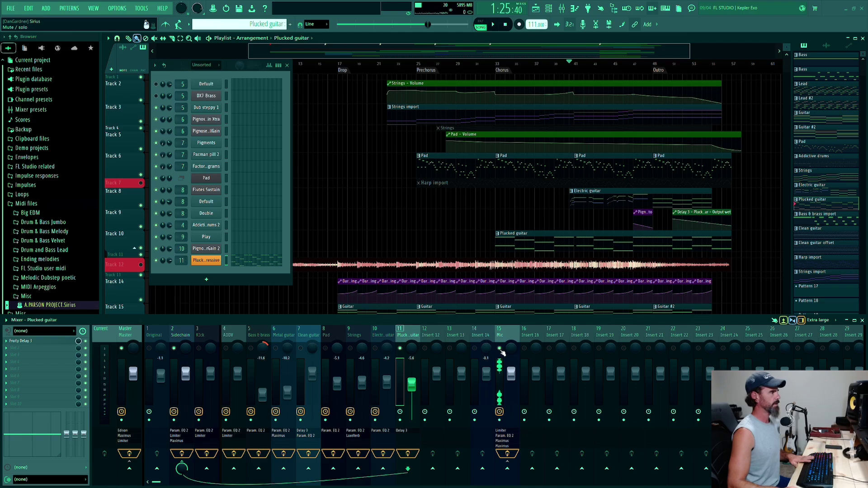
pyautogui.rightClick(401, 349)
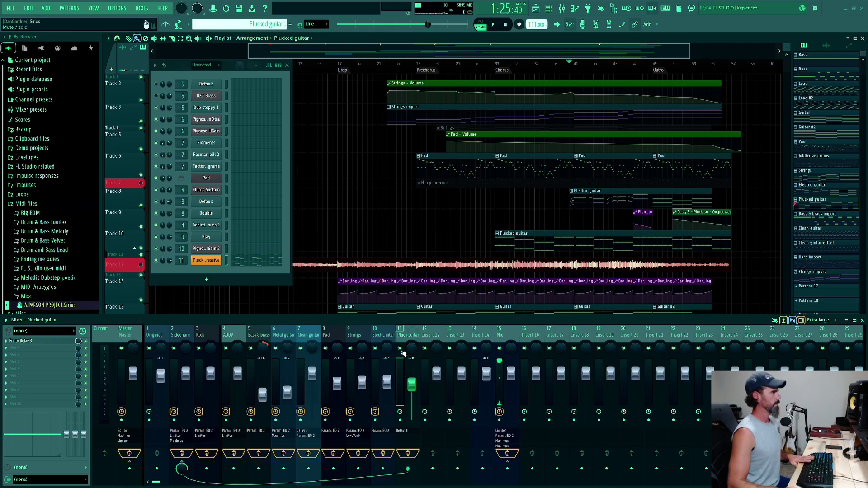
pyautogui.press('space')
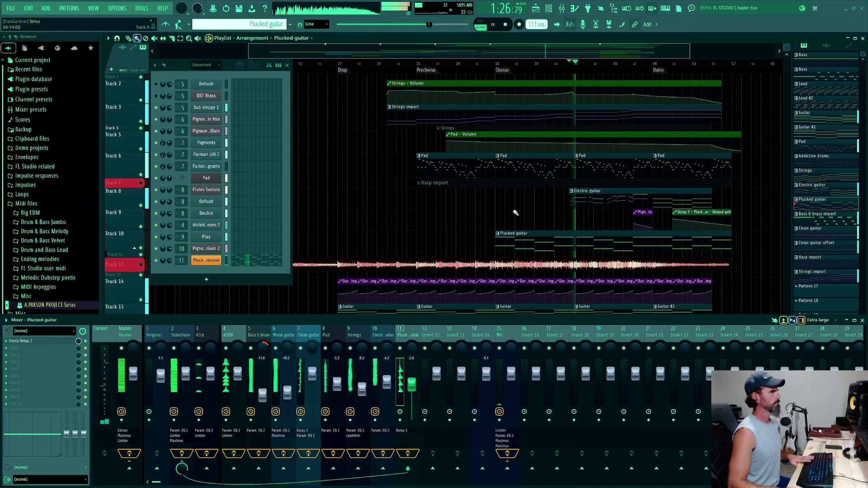
pyautogui.press('space')
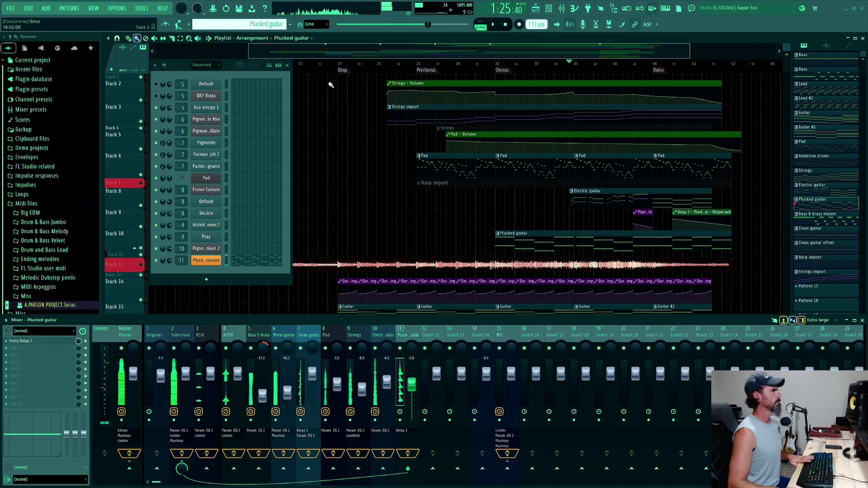
# Play the song from its start with the whole arrangement in view and the channel rack hidden.
pyautogui.moveTo(412, 53); pyautogui.dragTo(321, 54)
pyautogui.click(314, 63)
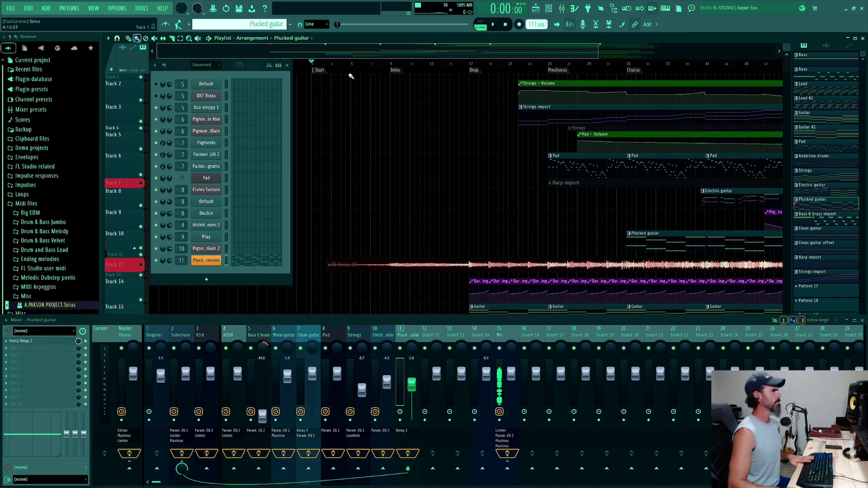
pyautogui.press('space')
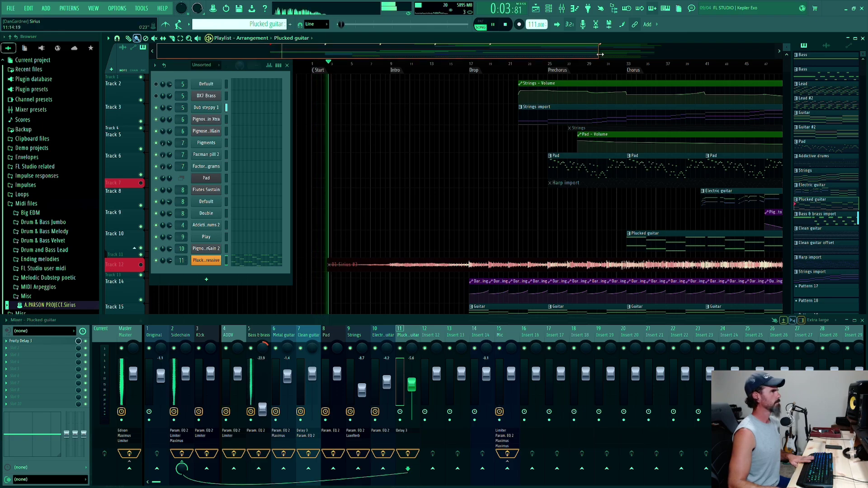
pyautogui.moveTo(598, 53); pyautogui.dragTo(684, 48)
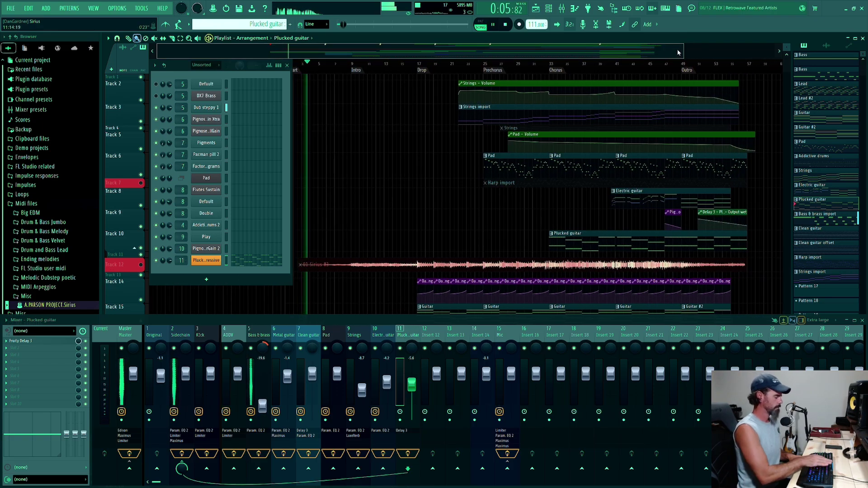
pyautogui.press('F6')
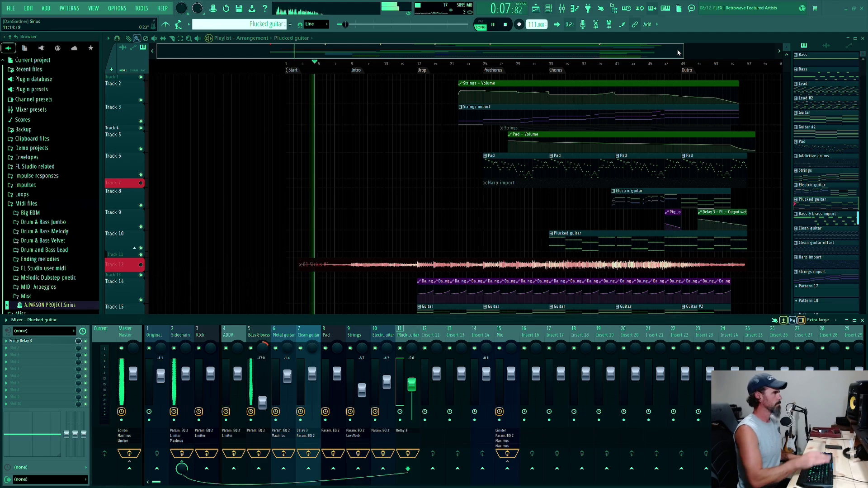
pyautogui.scroll(-4, 435, 172)
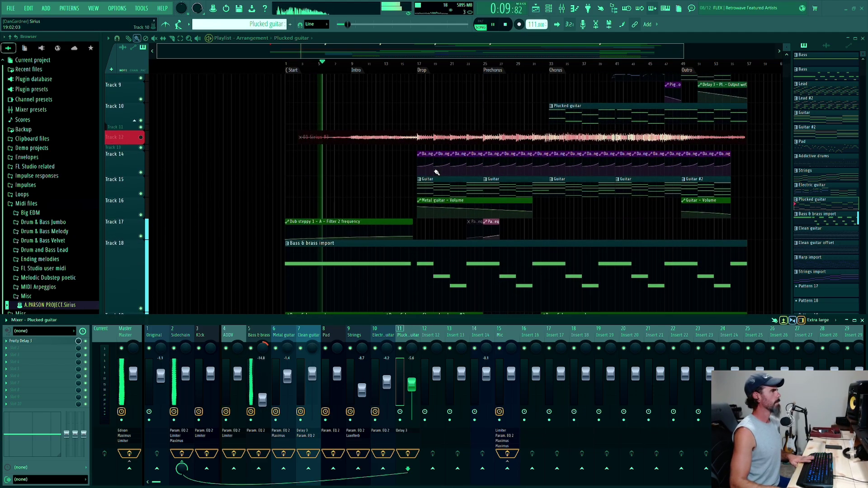
pyautogui.scroll(2, 437, 174)
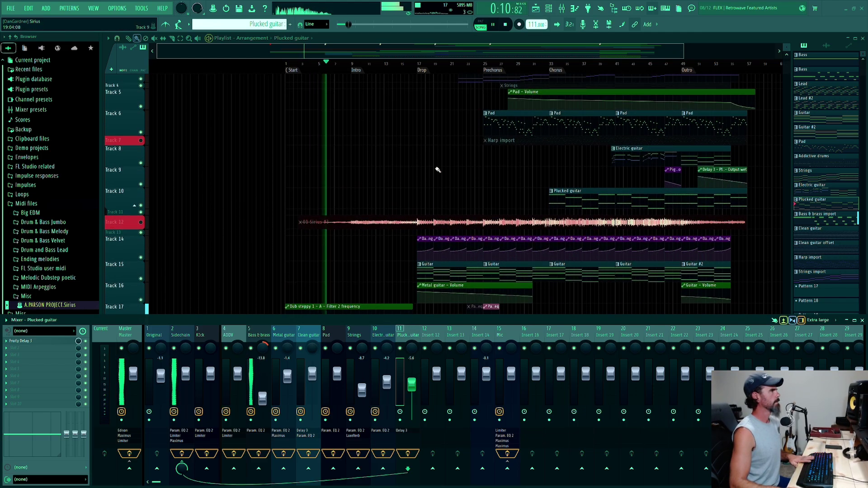
# Audition the Intro section and the transition into the Drop, and stop playback.
pyautogui.click(353, 62)
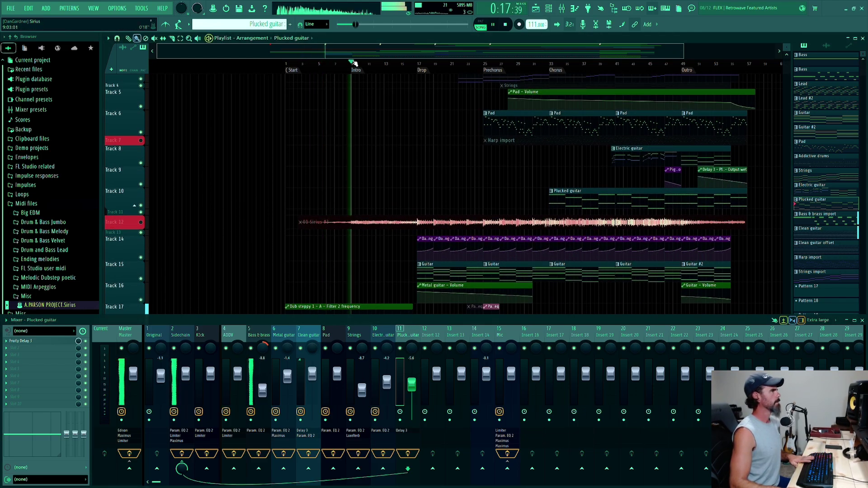
pyautogui.click(409, 66)
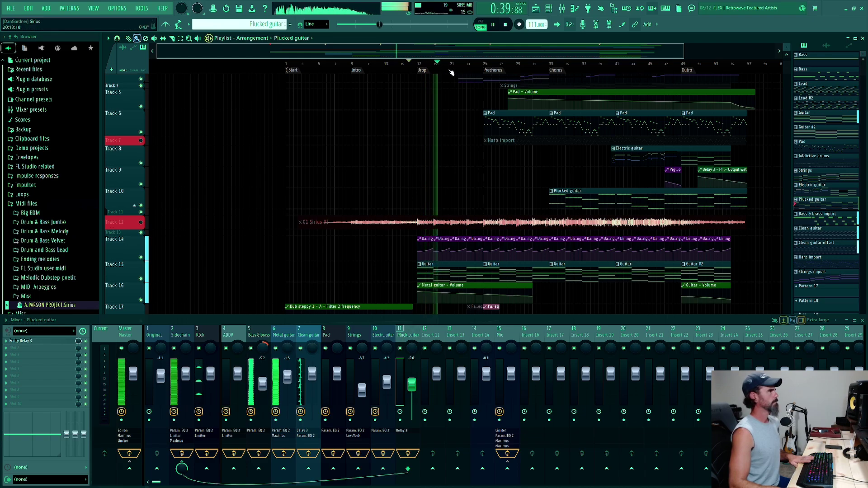
pyautogui.press('space')
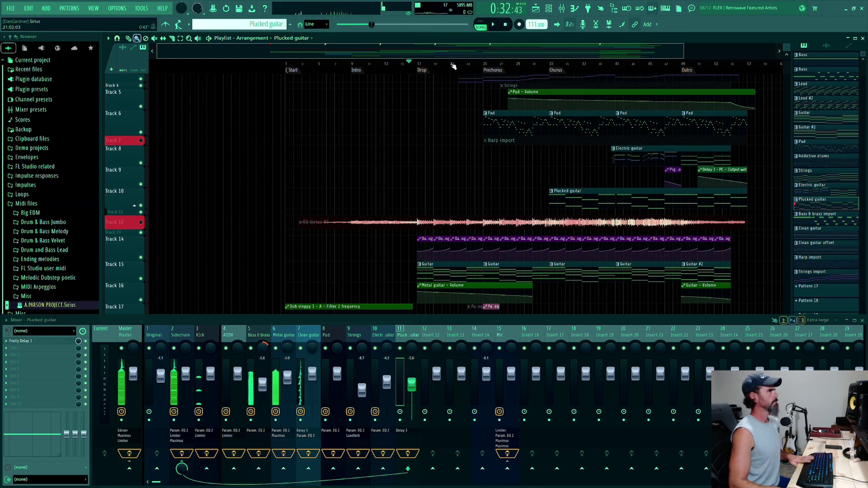
# Audition the full mix from the start of the Prechorus and stop playback.
pyautogui.click(485, 64)
pyautogui.press('space')
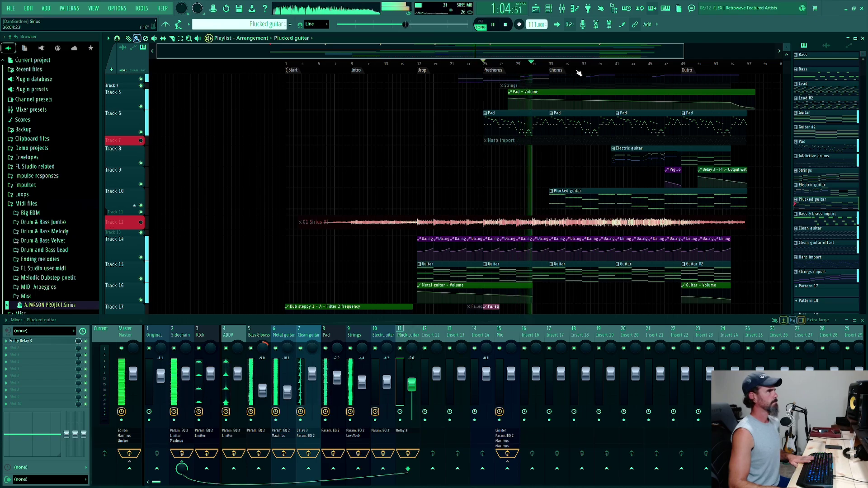
pyautogui.press('space')
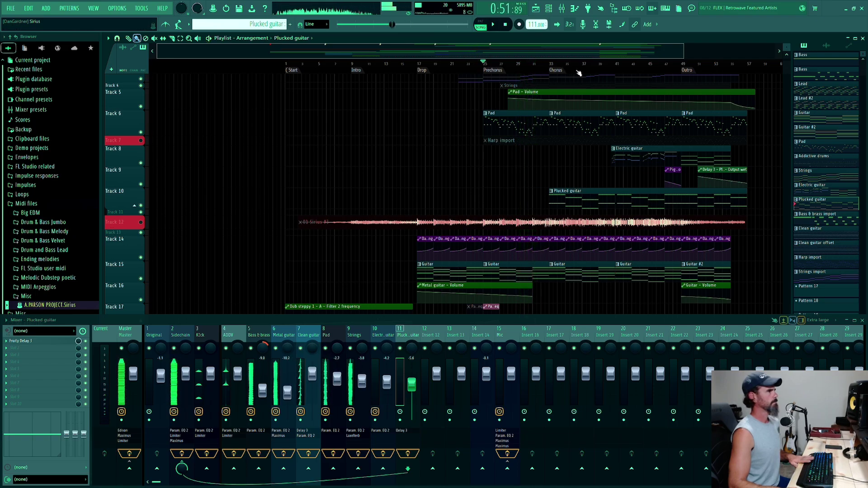
# Audition the second half of the Chorus from shortly before the Electric guitar clip, skip to the clip's start, and stop playback.
pyautogui.click(602, 64)
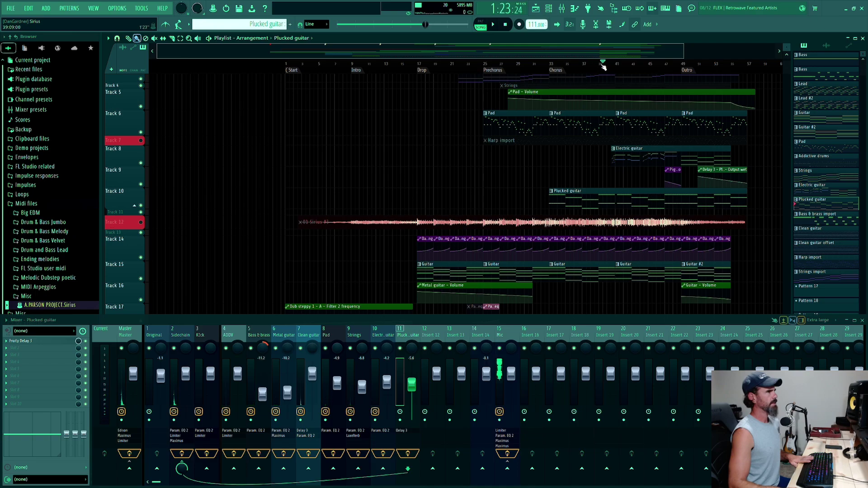
pyautogui.click(585, 64)
pyautogui.press('space')
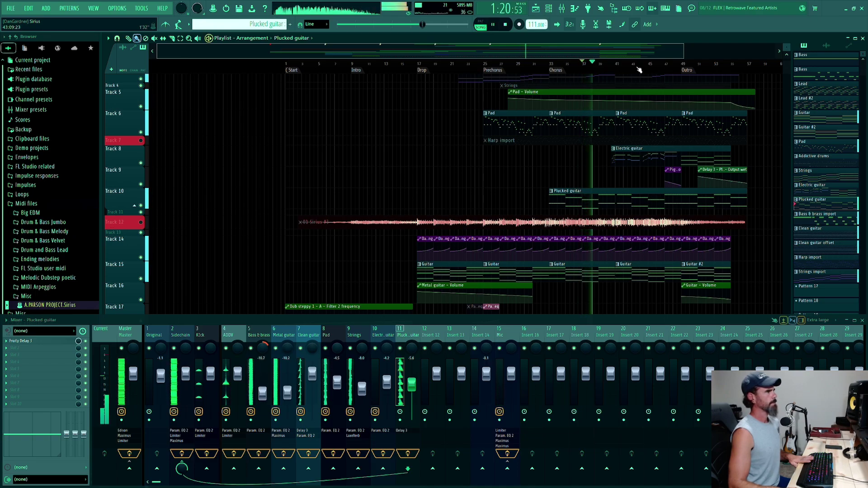
pyautogui.click(611, 64)
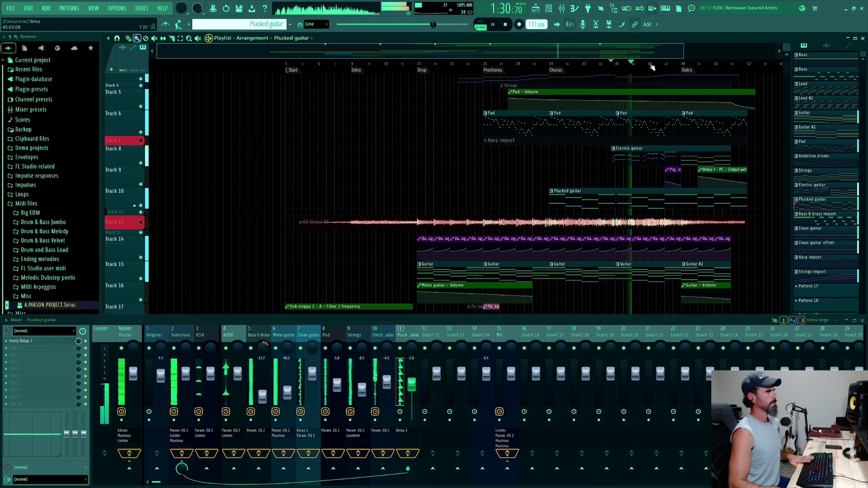
pyautogui.press('space')
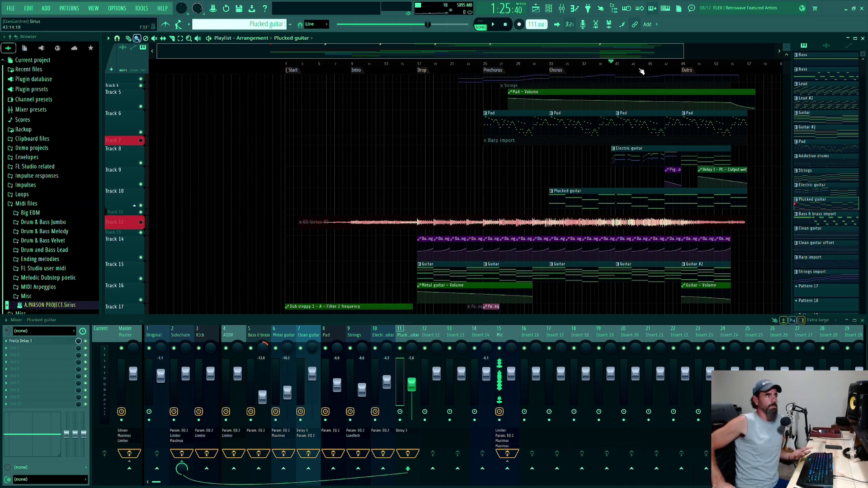
# Show the project info with its working time and plugin, channel and note counts, and bring the channel rack back into view.
pyautogui.click(141, 8)
pyautogui.moveTo(117, 8)
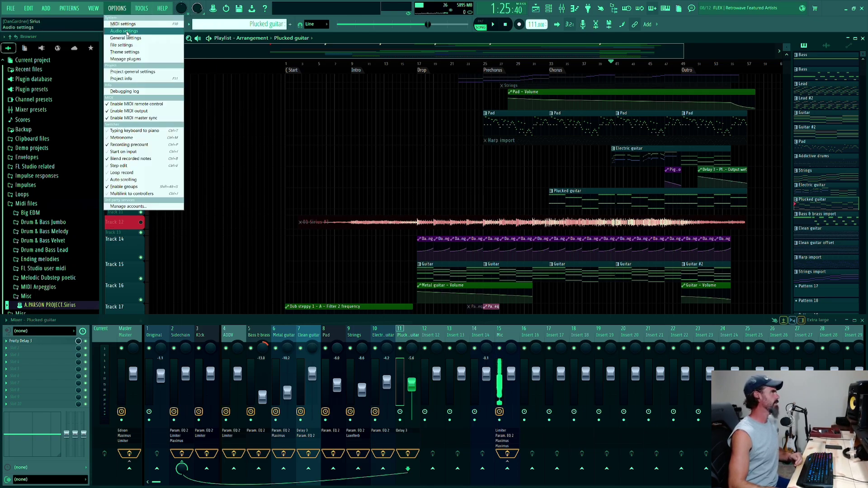
pyautogui.click(132, 79)
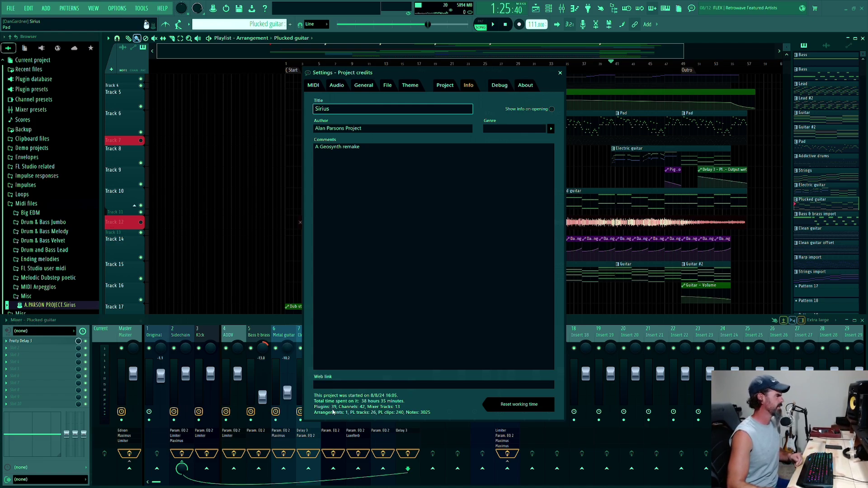
pyautogui.press('F6')
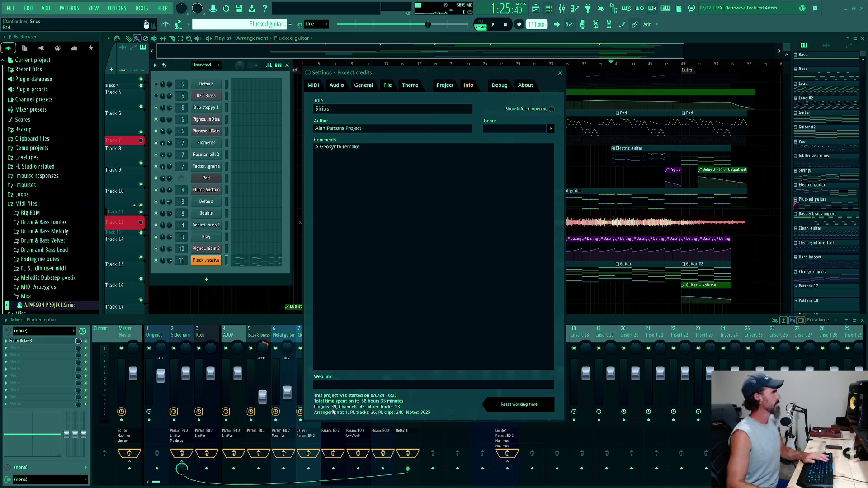
pyautogui.scroll(-4, 181, 143)
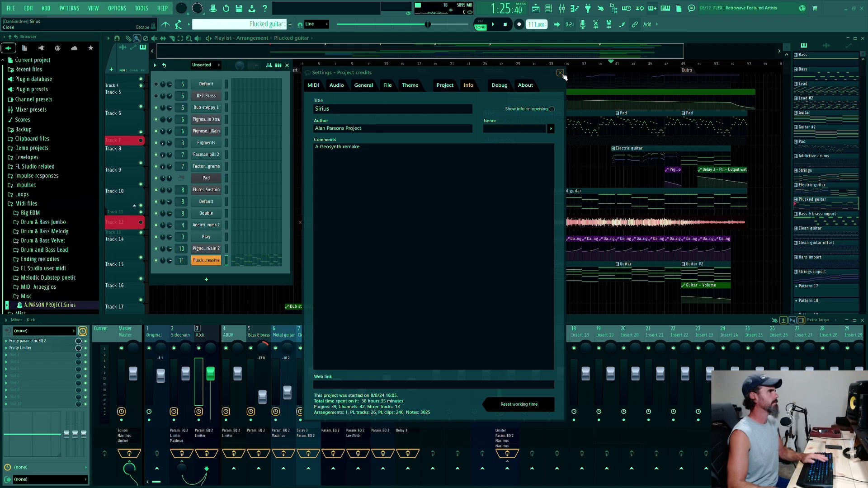
# Change the project comment to "A Geosynth cover" and close the project settings.
pyautogui.click(366, 150)
pyautogui.press('BackSpace')
pyautogui.press('BackSpace')
pyautogui.press('BackSpace')
pyautogui.press('BackSpace')
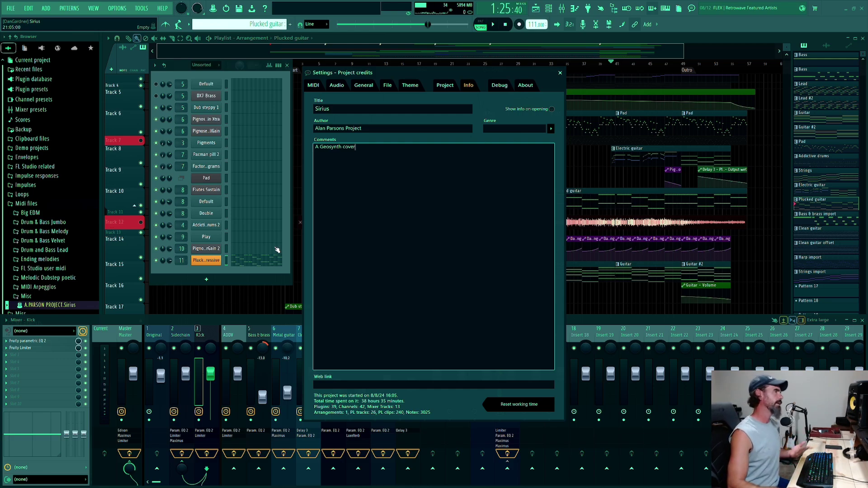
pyautogui.click(559, 73)
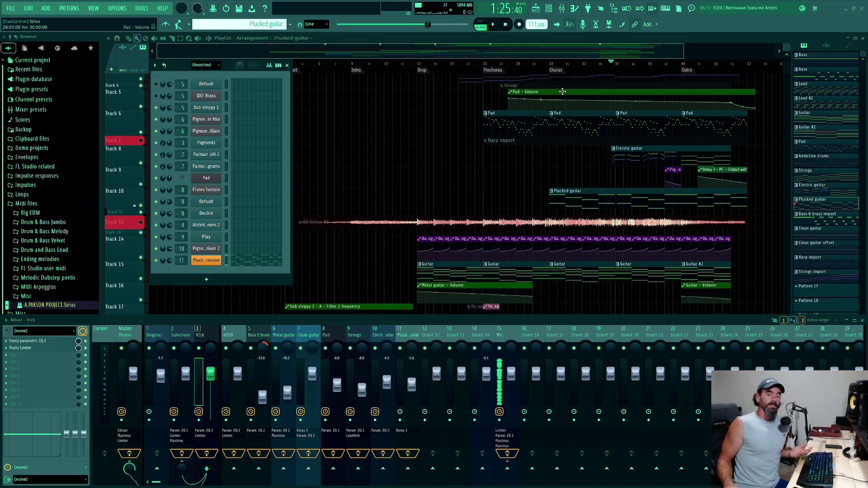